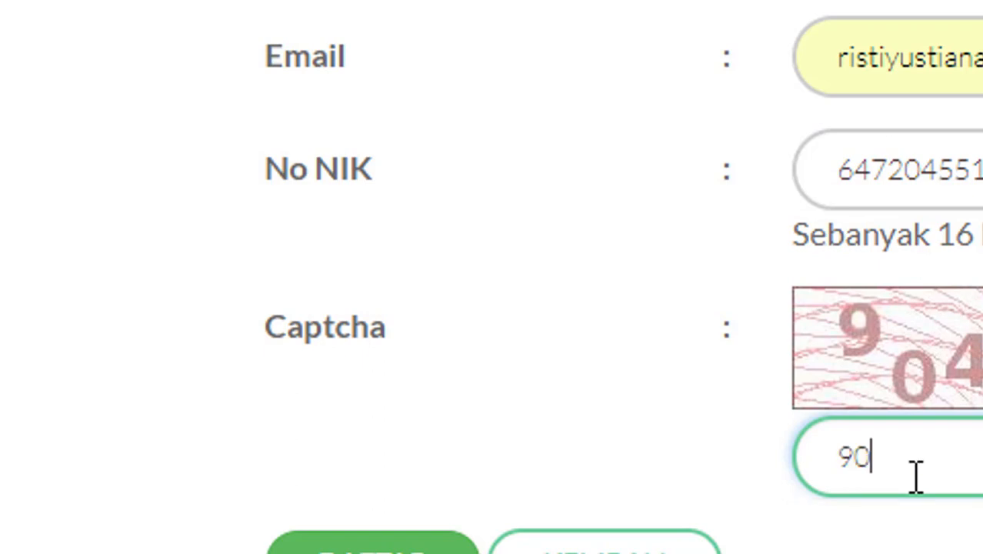
Enter the captcha code and submit the sign-up to show the ID-card identity details
type("4470")
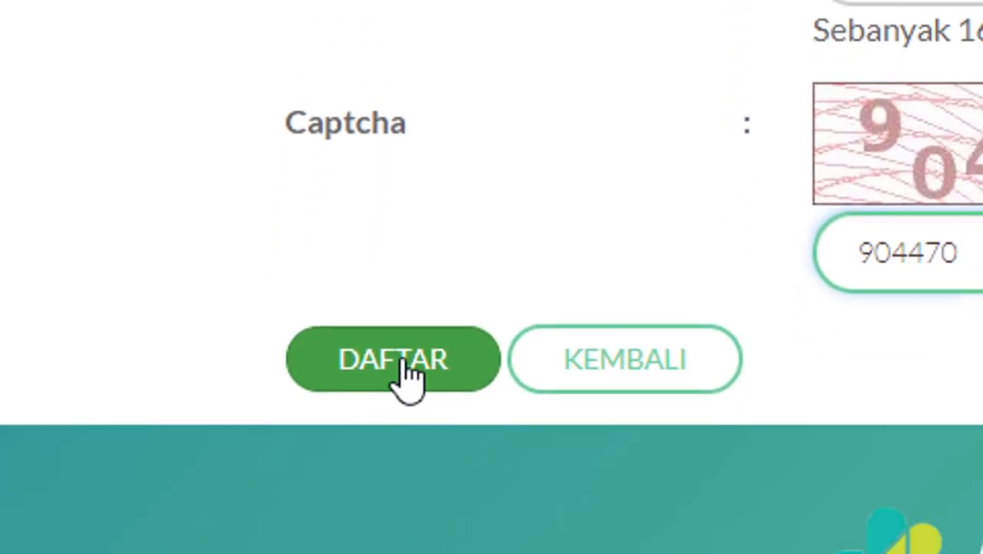
left_click(409, 360)
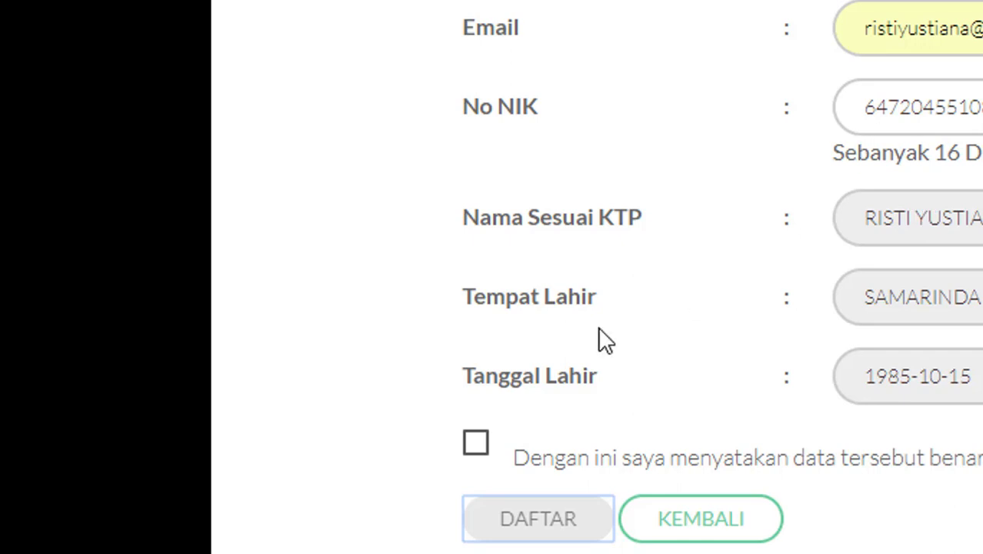
Tick 'Dengan ini saya menyatakan data tersebut benar' and submit the account registration with DAFTAR
left_click(483, 446)
left_click(483, 447)
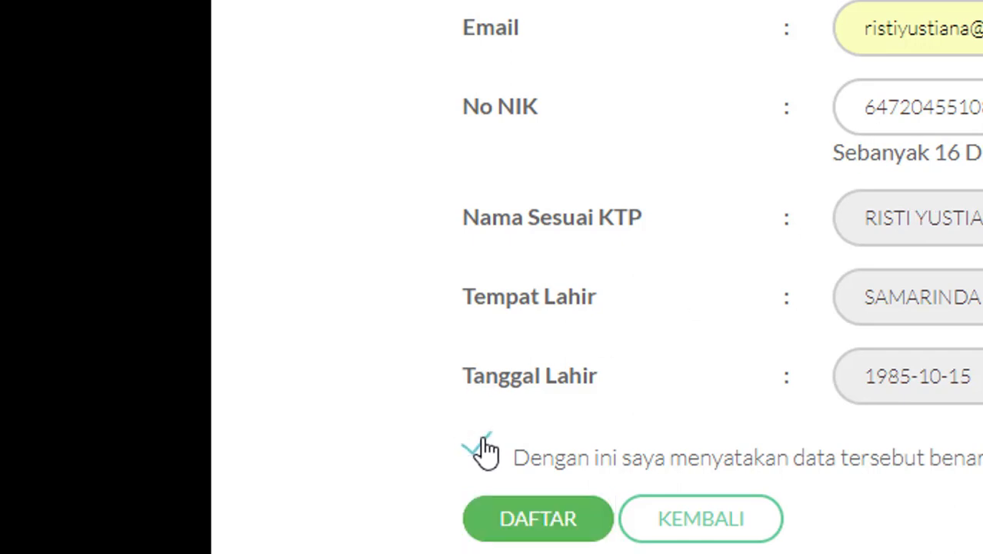
left_click(551, 533)
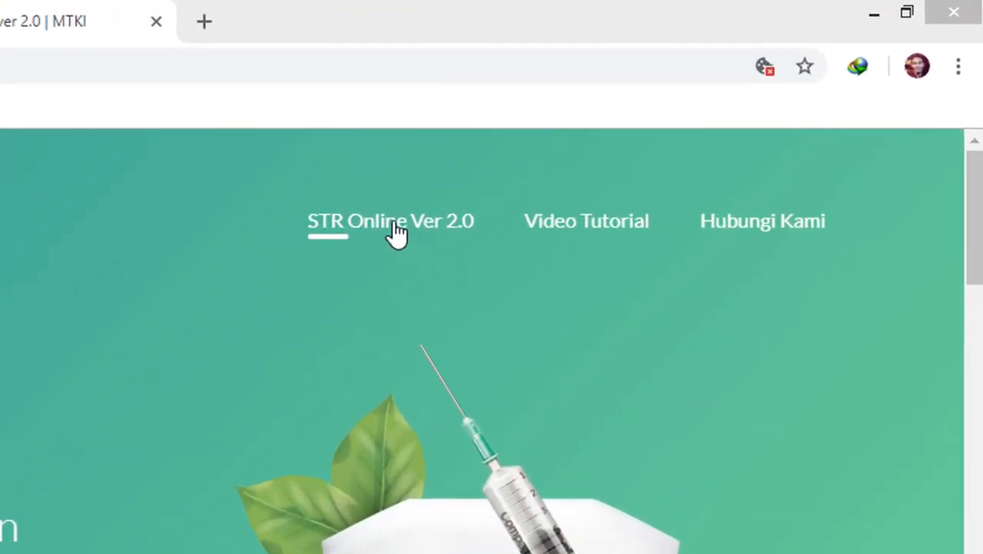
Open the STR Online Ver 2.0 Registrasi login and sign in with the captcha code
left_click(375, 229)
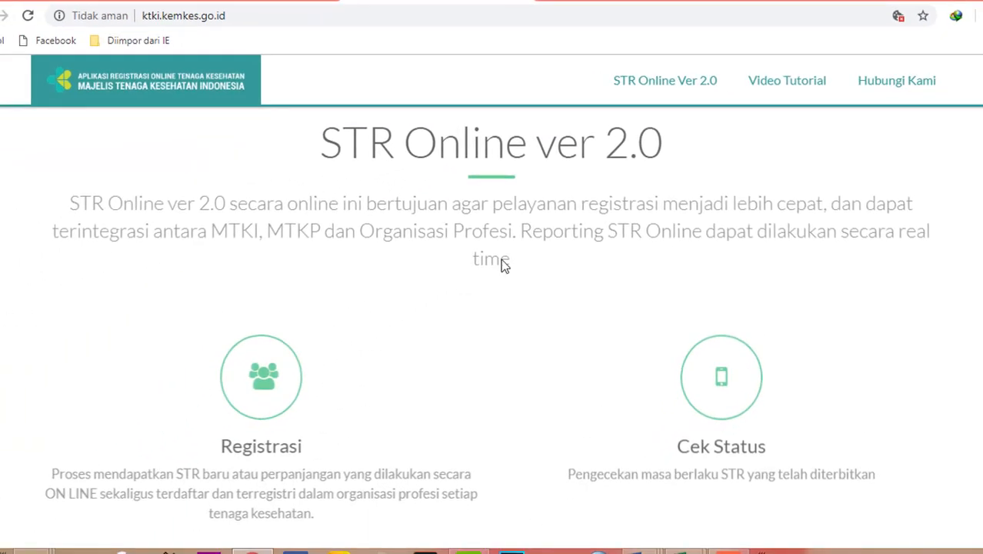
left_click(262, 375)
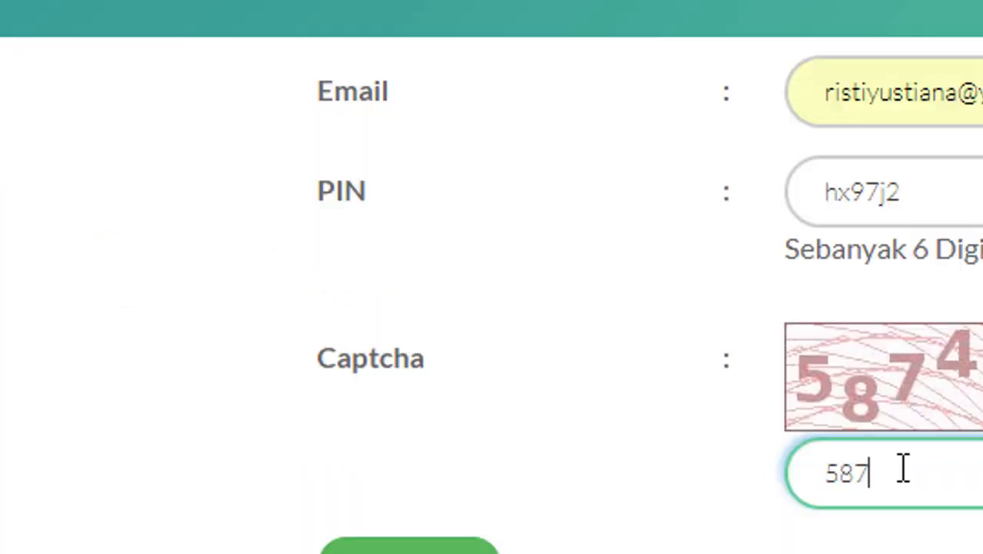
type("487")
key("Tab")
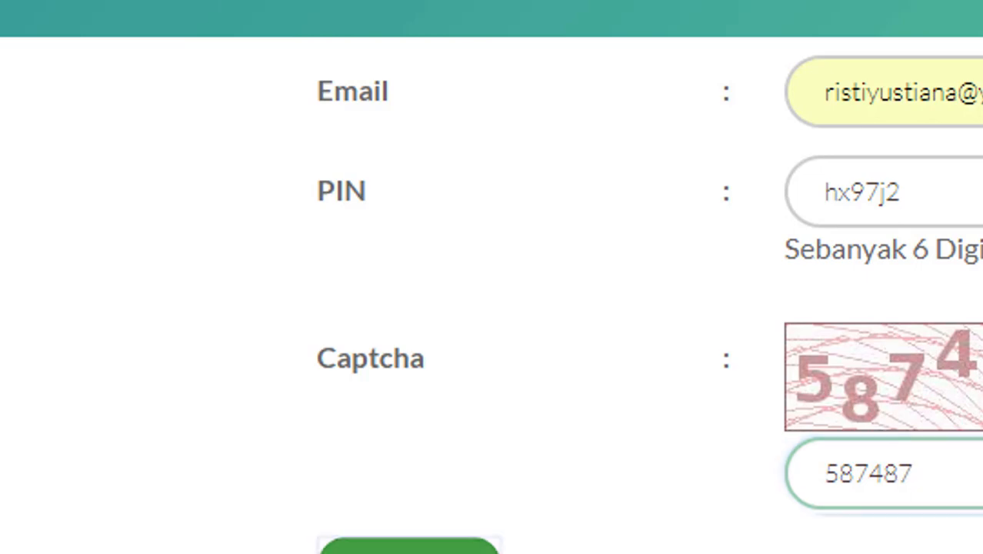
key("Return")
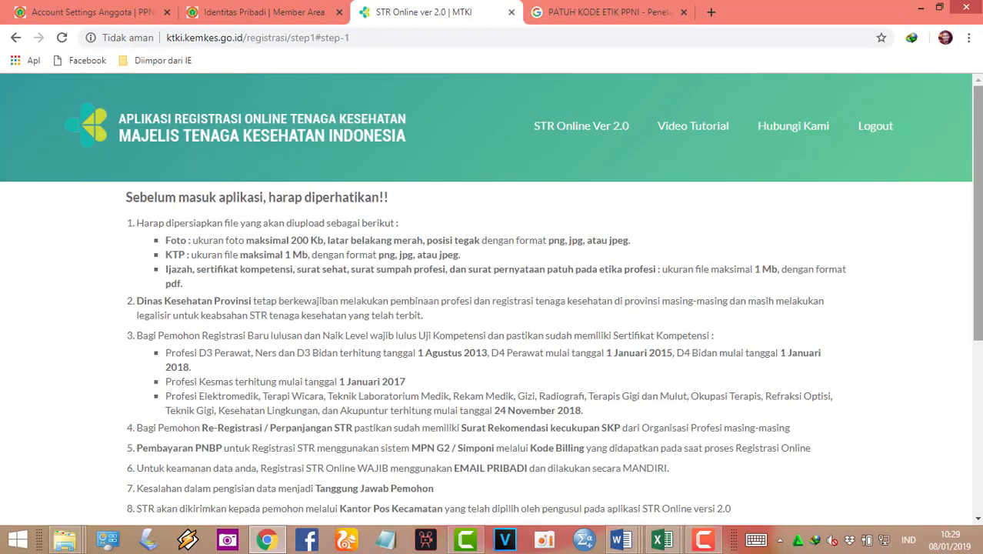
Accept 'Saya sudah membaca dan memahami ketentuan di atas', start Registrasi Baru, and choose the graduation-year category
scroll(980, 283, "down", 1)
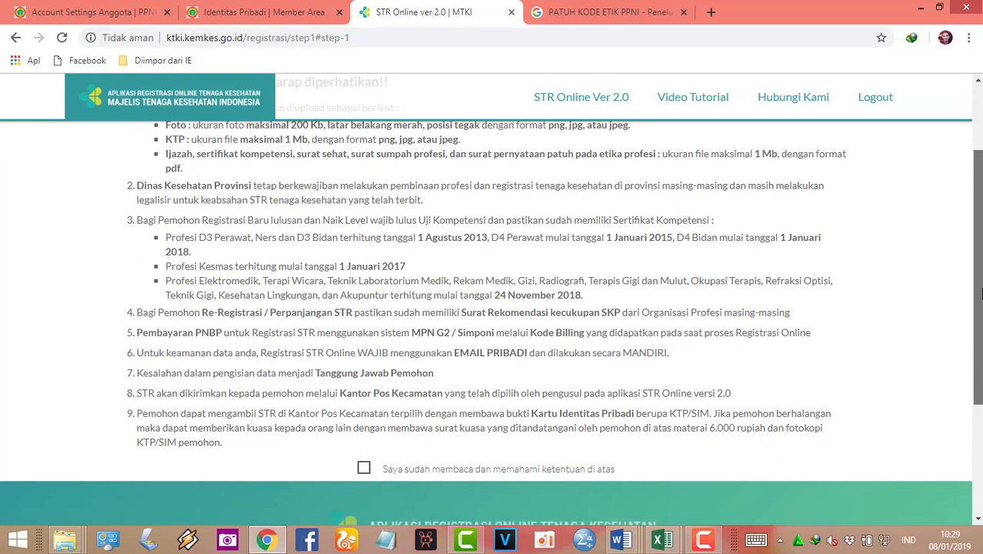
left_click_drag(982, 284, 981, 283)
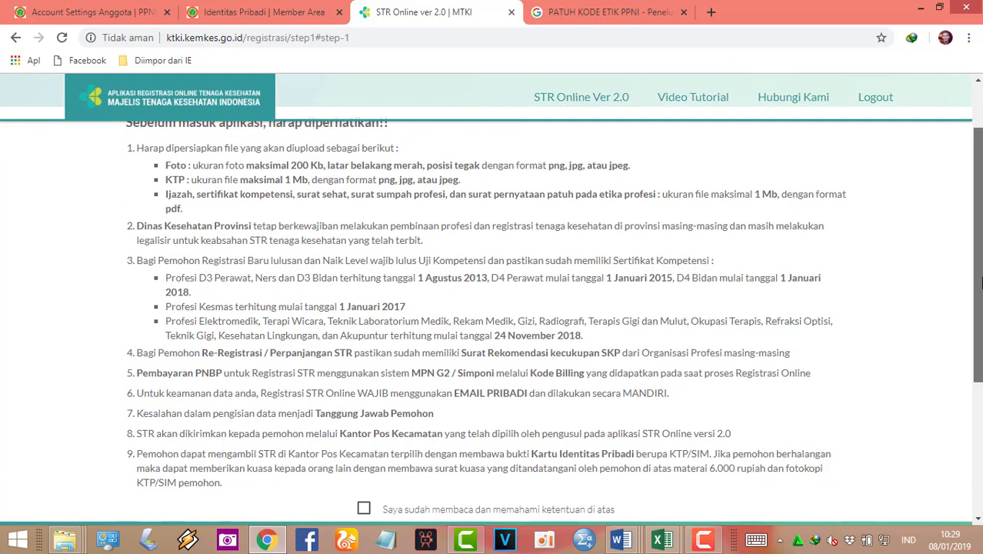
left_click_drag(981, 282, 982, 264)
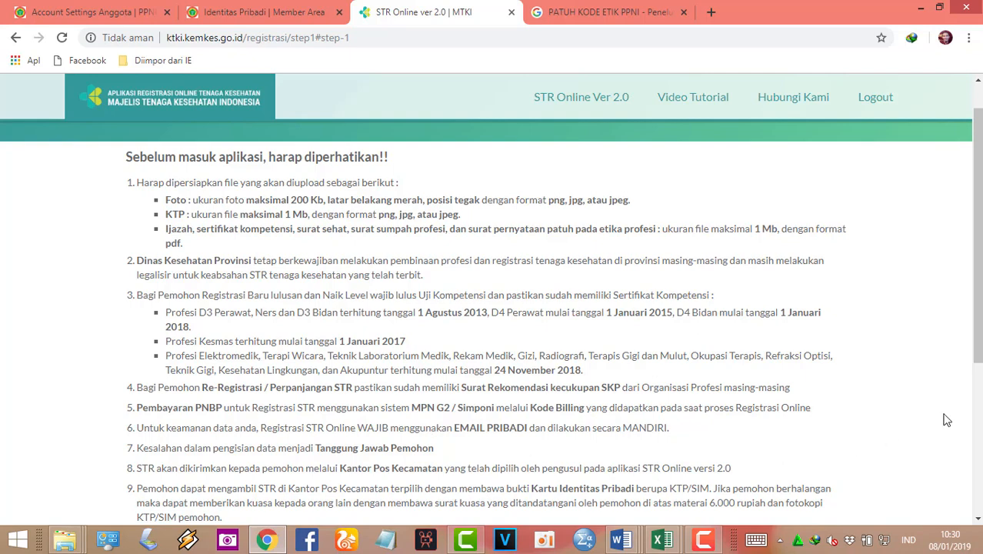
left_click_drag(977, 331, 977, 355)
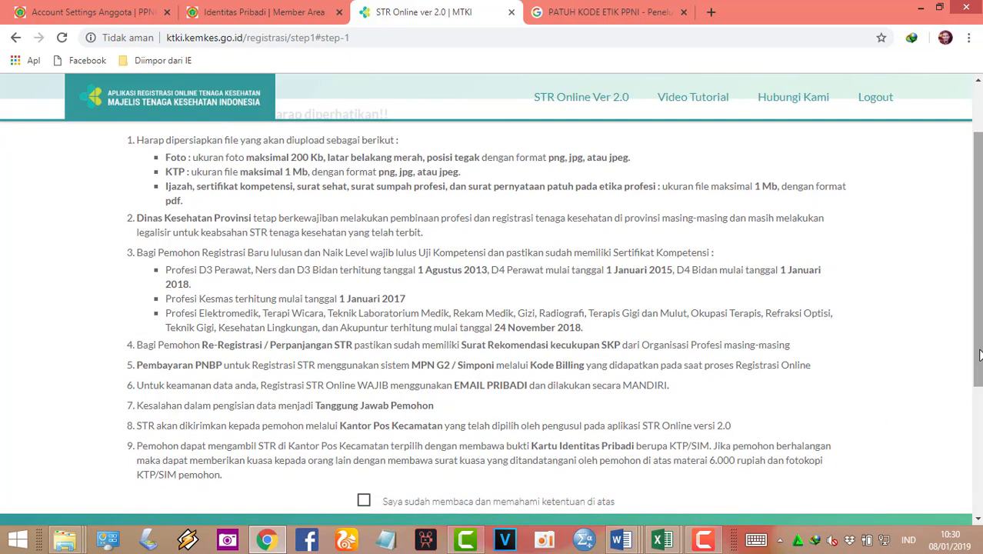
left_click(365, 502)
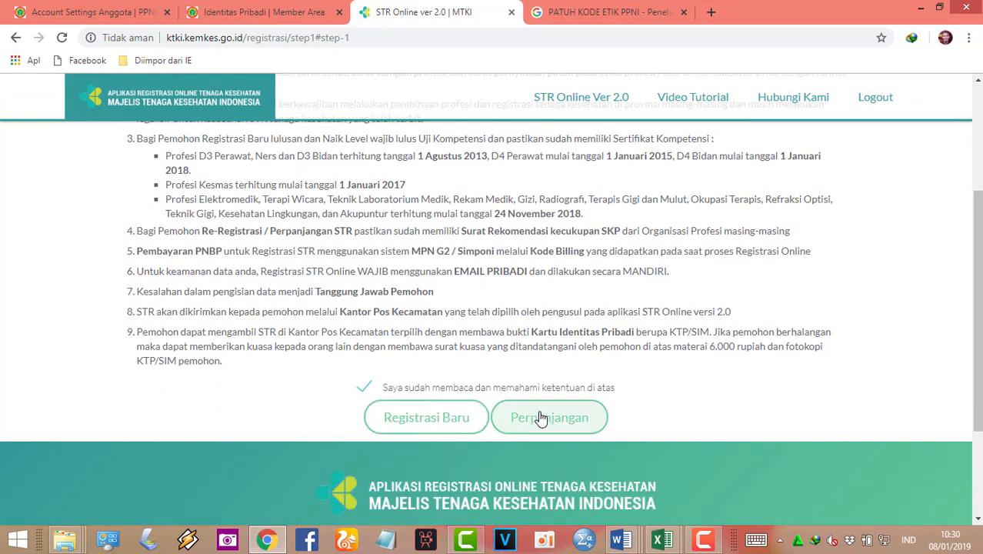
left_click(435, 422)
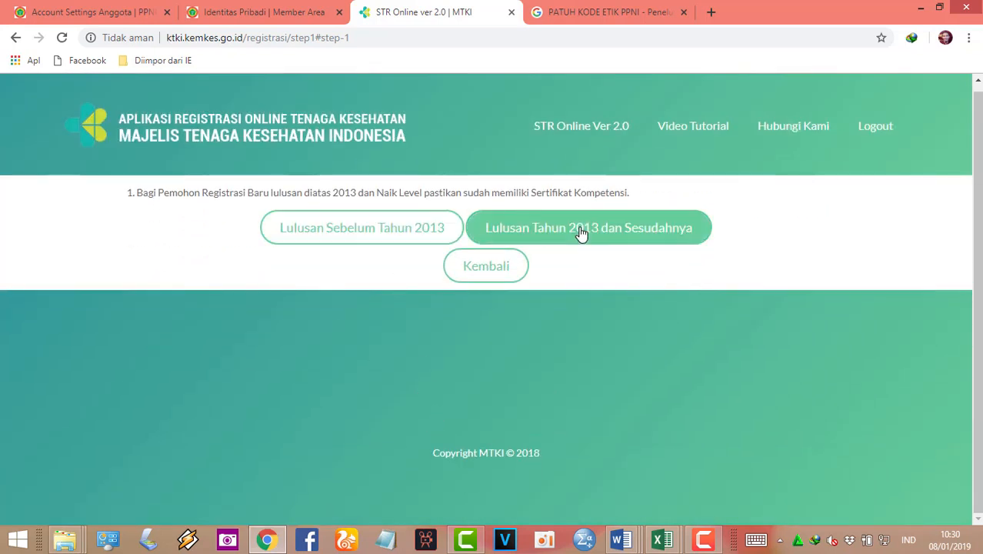
left_click(401, 229)
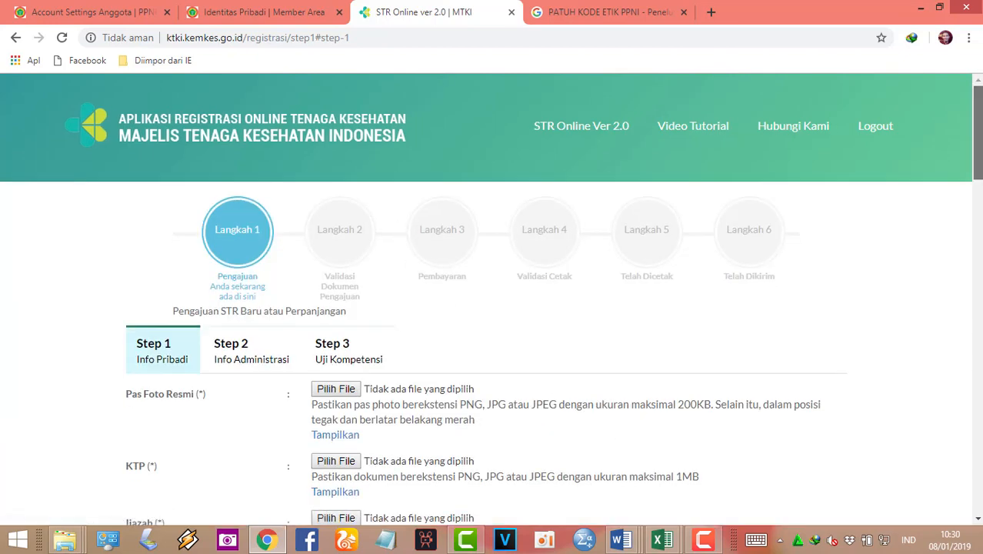
Attach FOTO STR, KTP, IJAZAH and SERKOM to their Step 1 upload fields
scroll(977, 131, "down", 3)
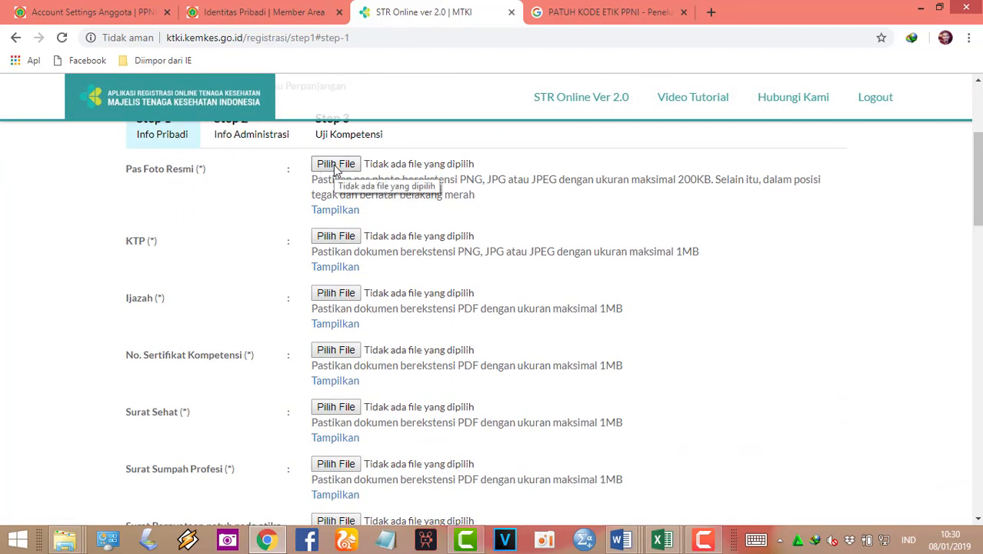
left_click(334, 168)
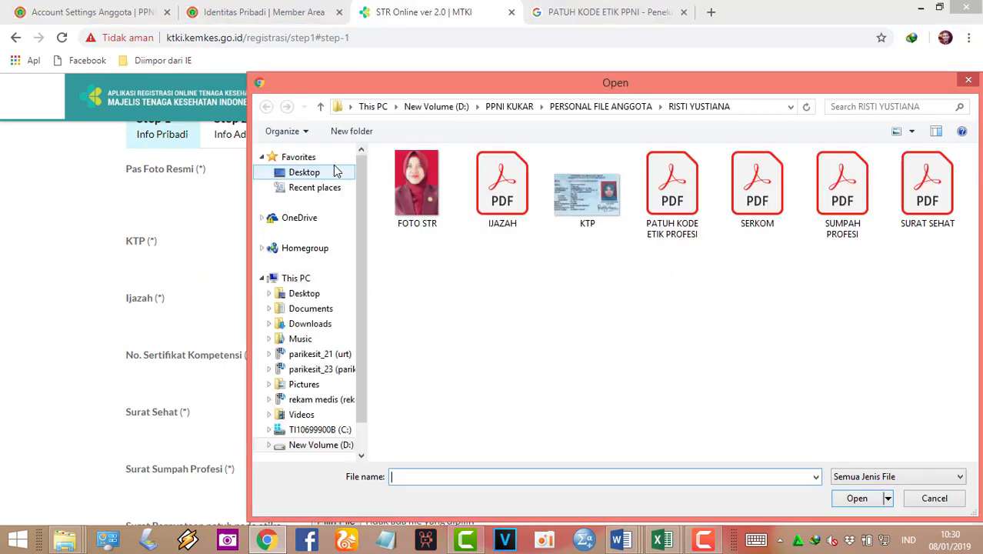
double_click(416, 189)
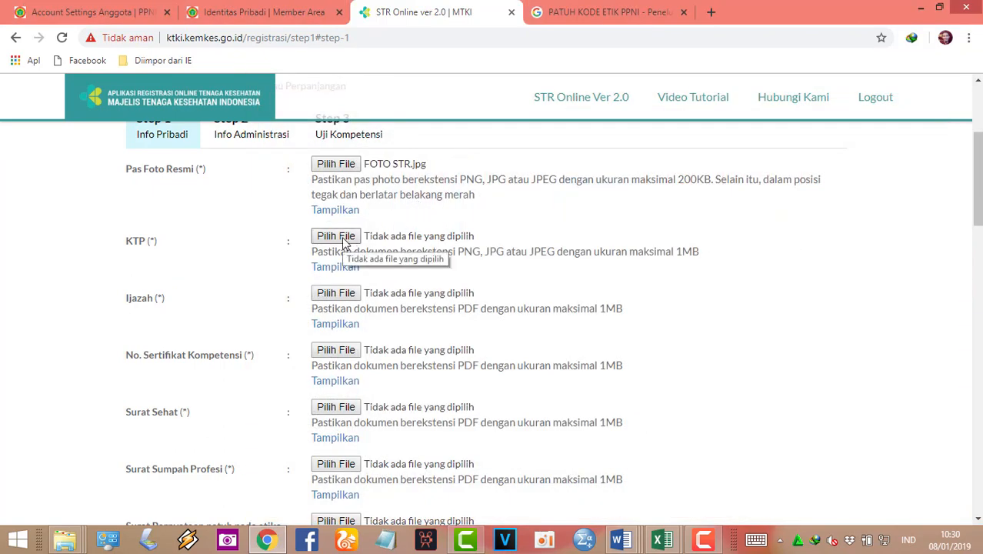
left_click(346, 238)
double_click(589, 208)
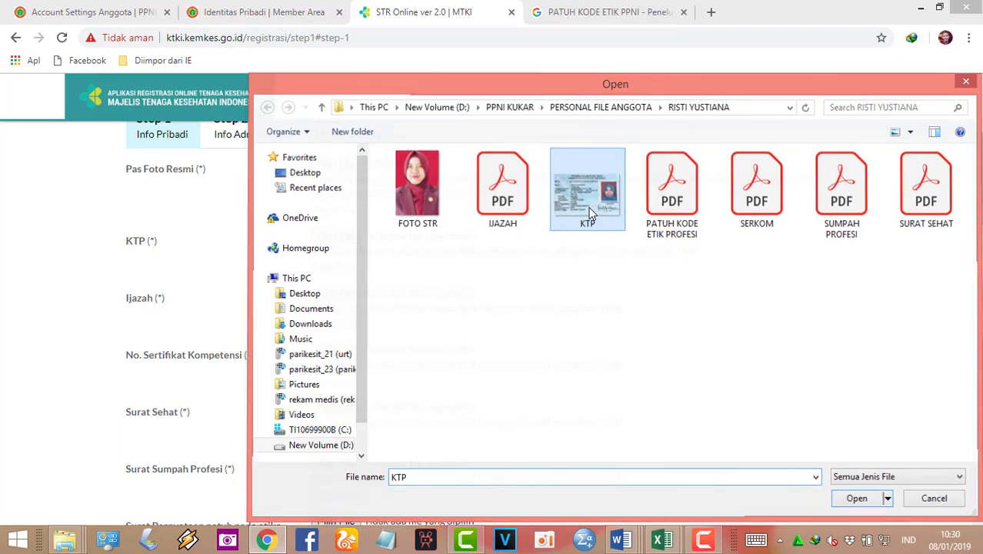
left_click(345, 295)
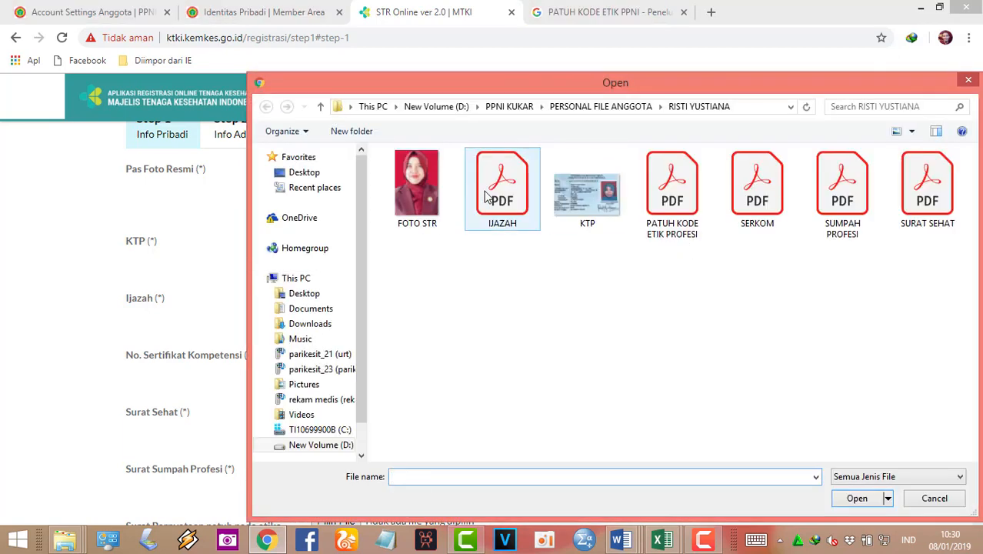
double_click(486, 194)
left_click(341, 352)
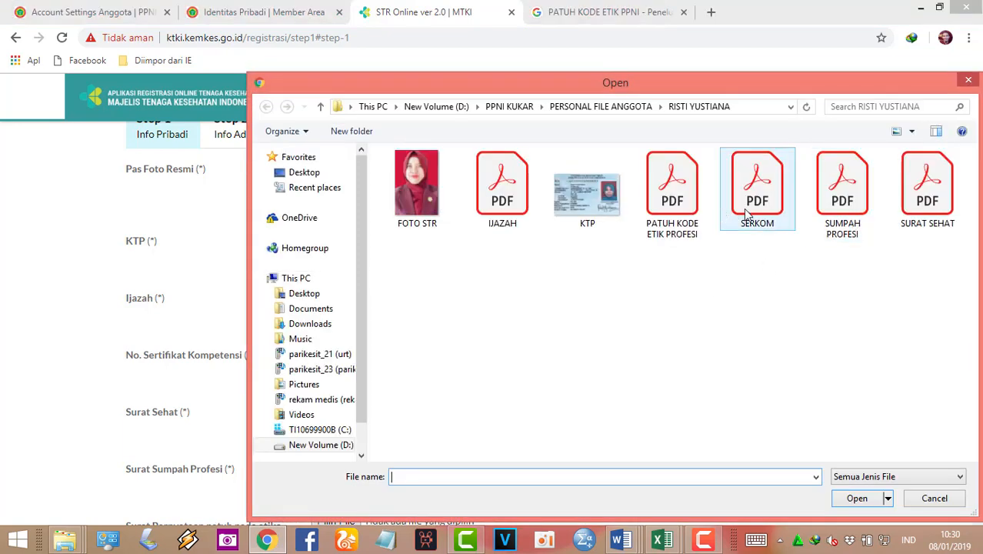
double_click(752, 215)
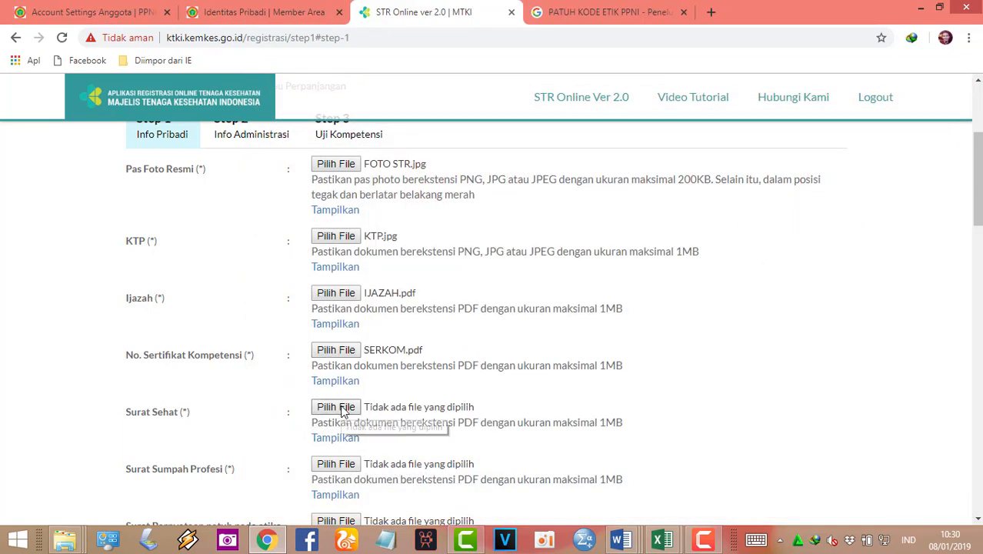
Attach SURAT SEHAT, SUMPAH PROFESI and PATUH KODE ETIK PROFESI to the remaining upload fields
left_click(341, 408)
double_click(916, 213)
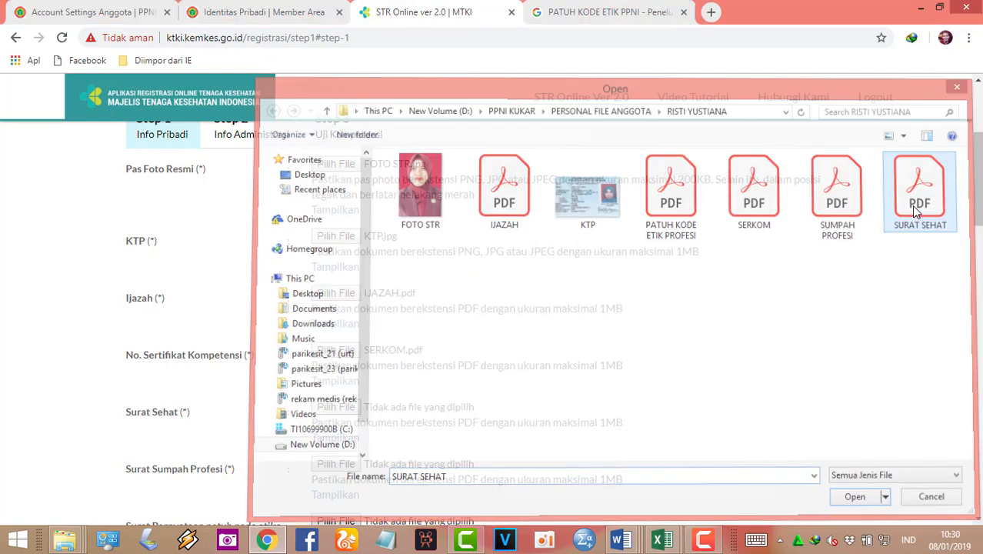
scroll(944, 259, "down", 3)
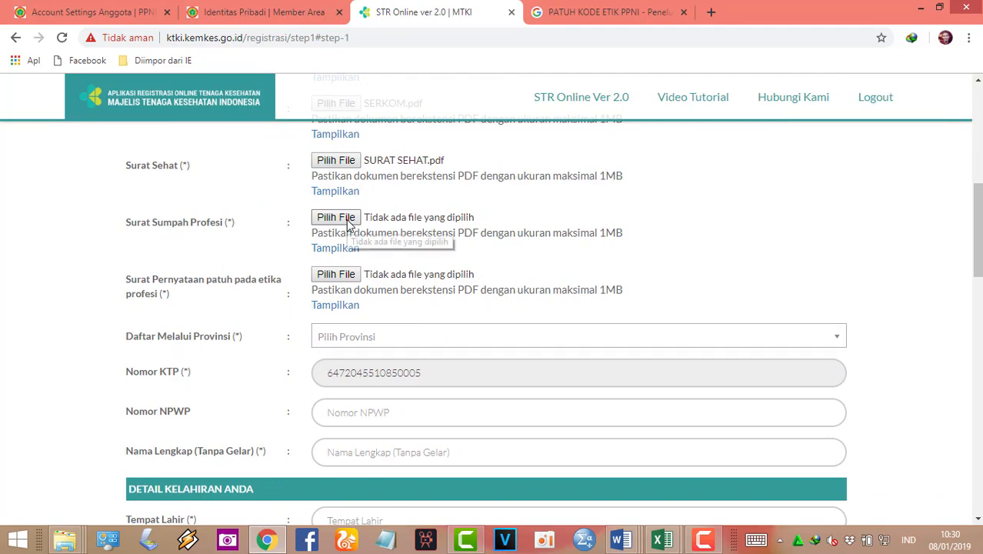
left_click(348, 221)
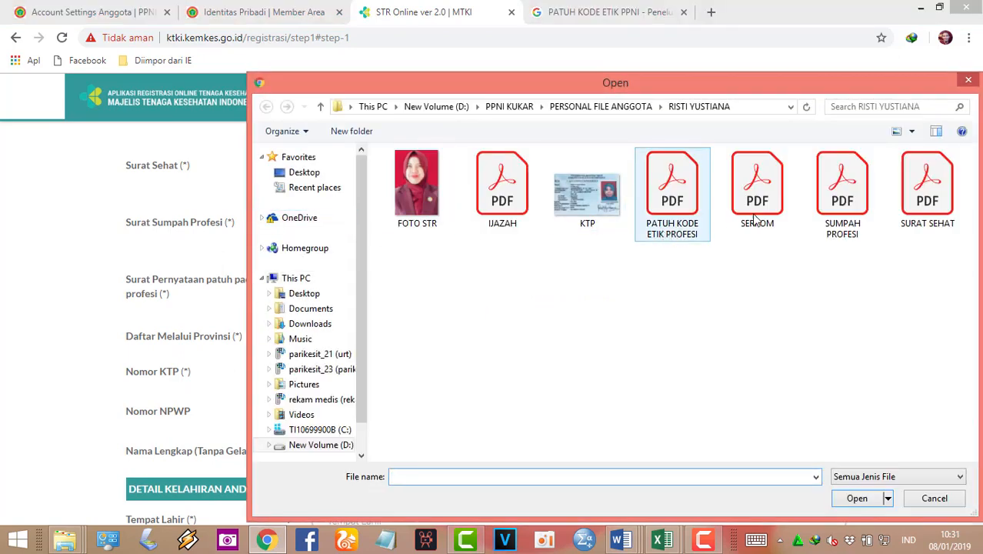
double_click(842, 192)
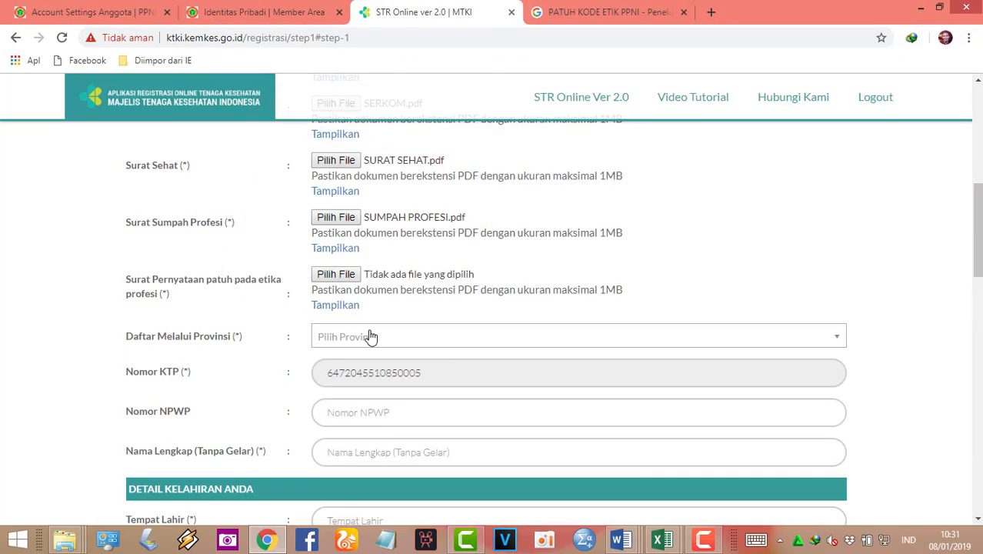
left_click(349, 277)
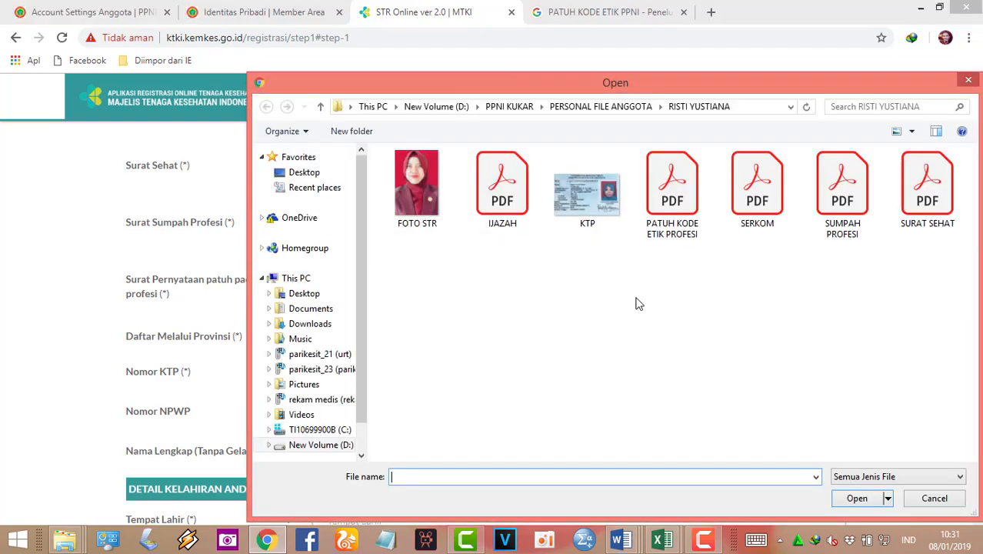
double_click(690, 219)
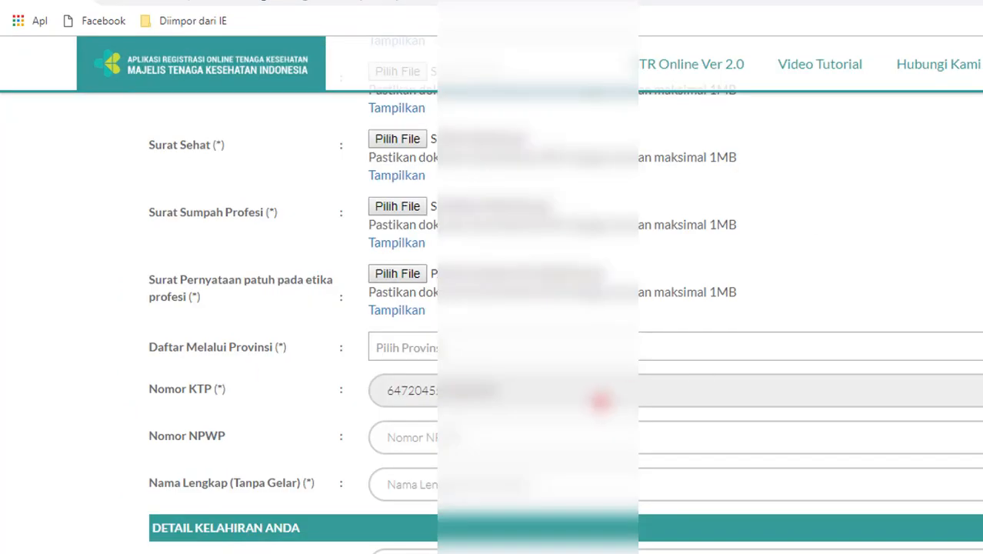
Choose the Kalimantan province in the Daftar Melalui Provinsi dropdown
left_click(514, 356)
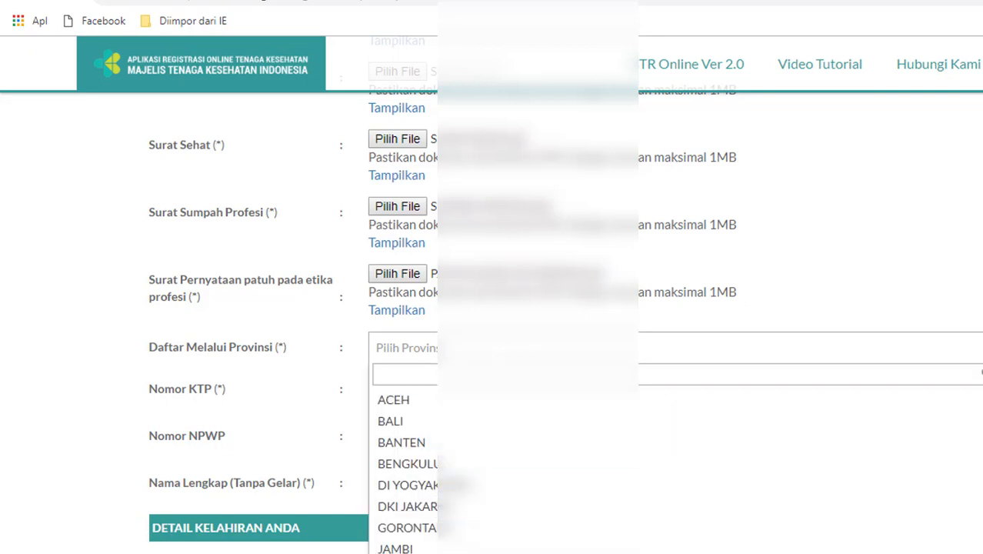
scroll(979, 440, "down", 3)
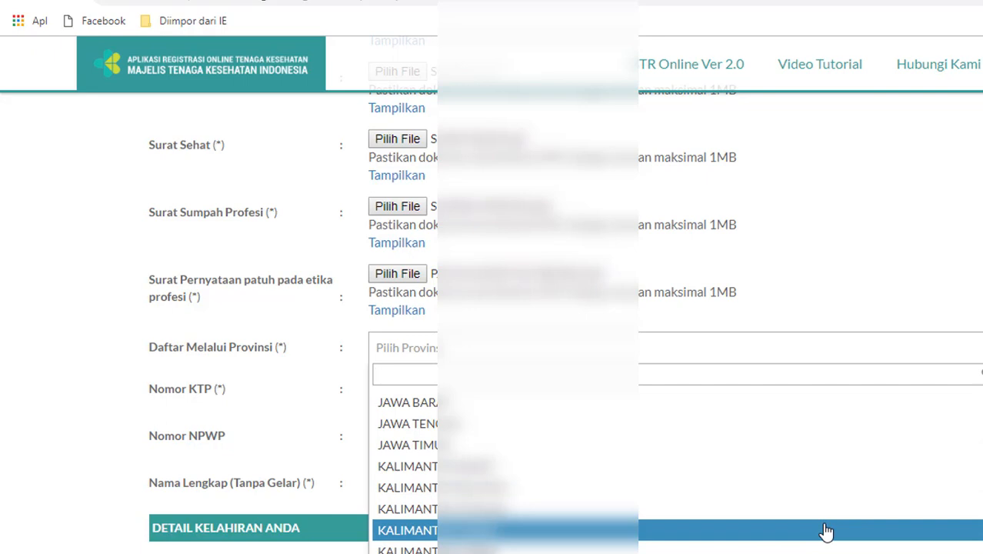
left_click(826, 531)
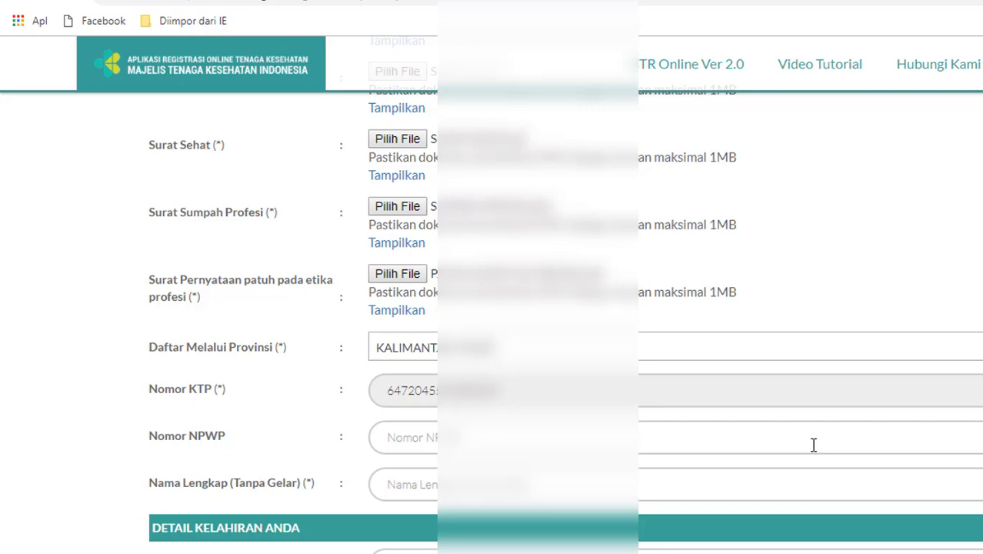
left_click(813, 444)
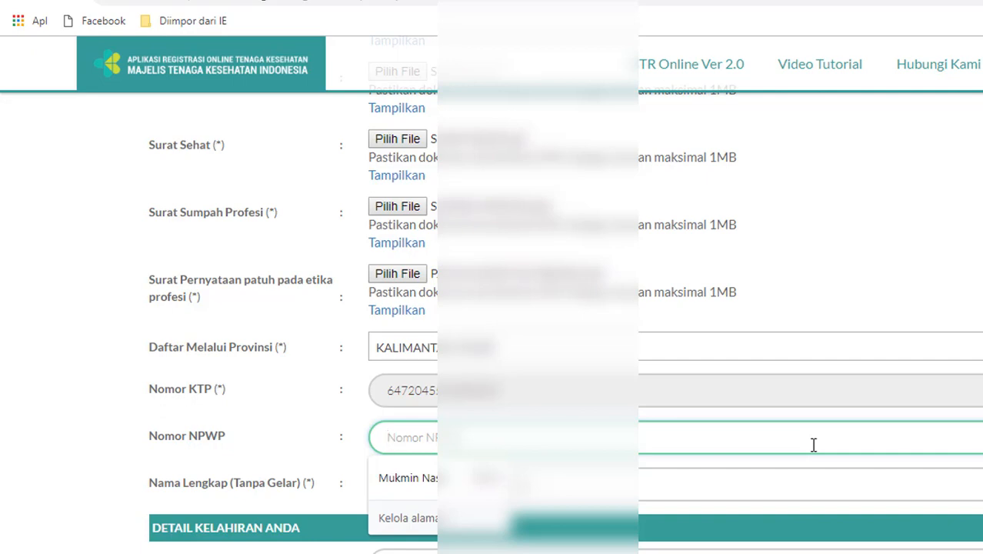
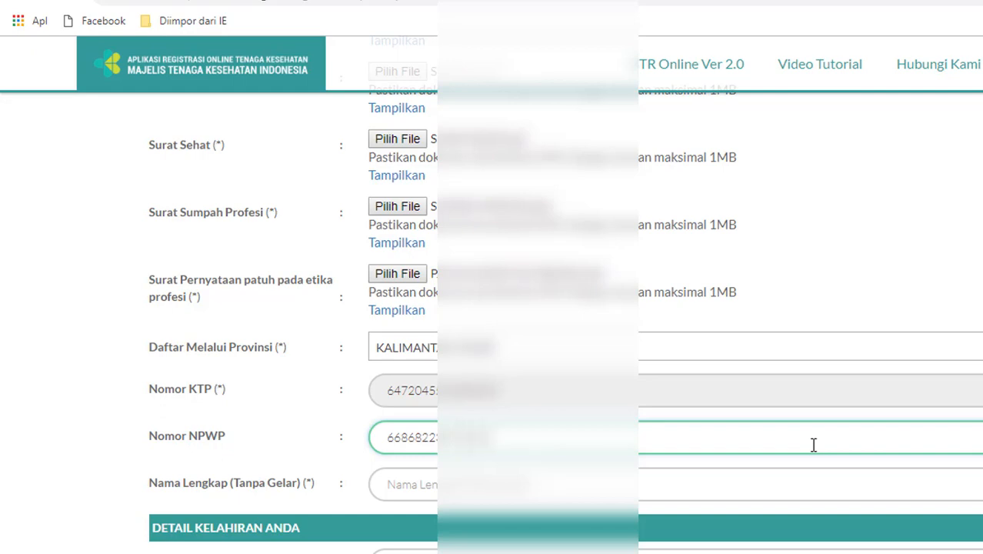
Type the applicant's tax number into the Nomor NPWP field
left_click(764, 486)
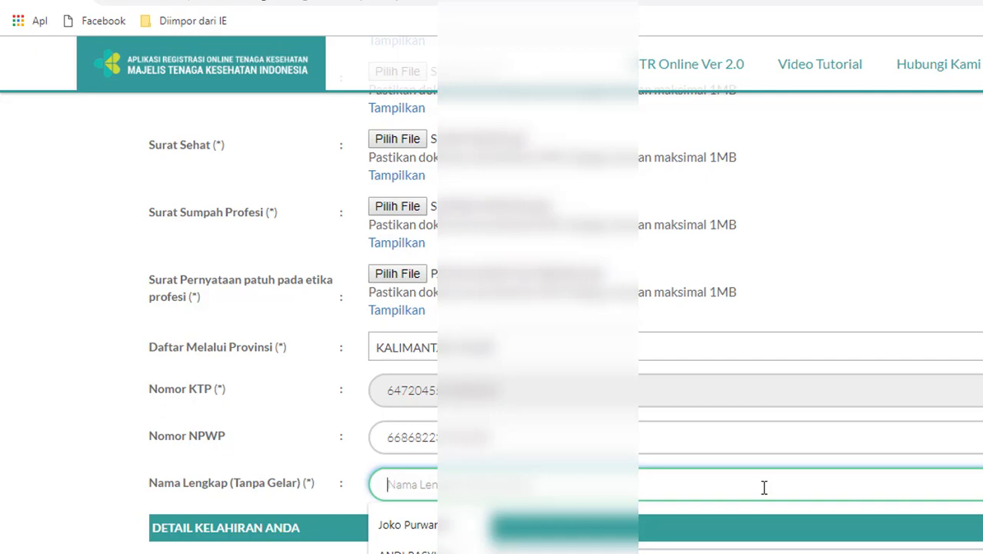
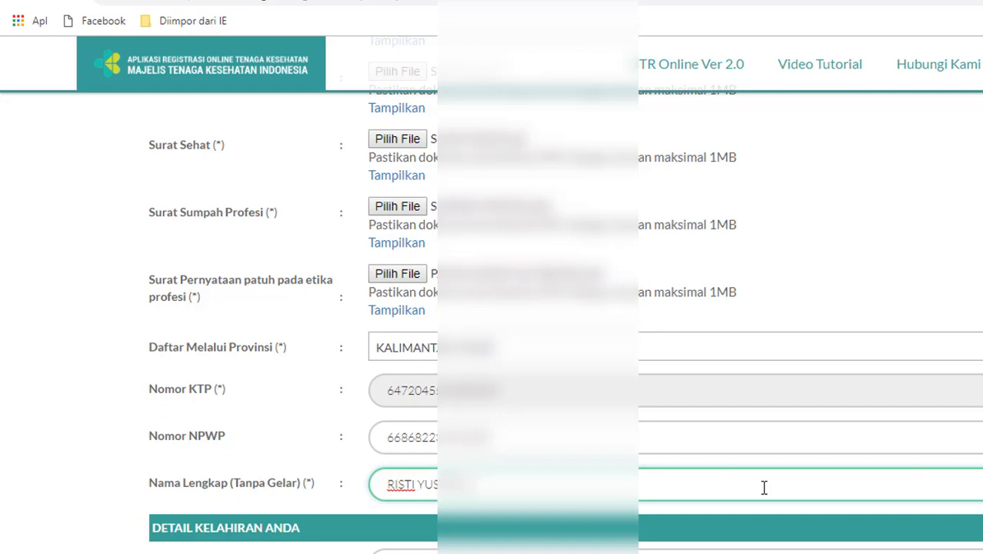
Fill Nama Lengkap with the applicant's name and Tempat Lahir with their birthplace
scroll(566, 308, "down", 4)
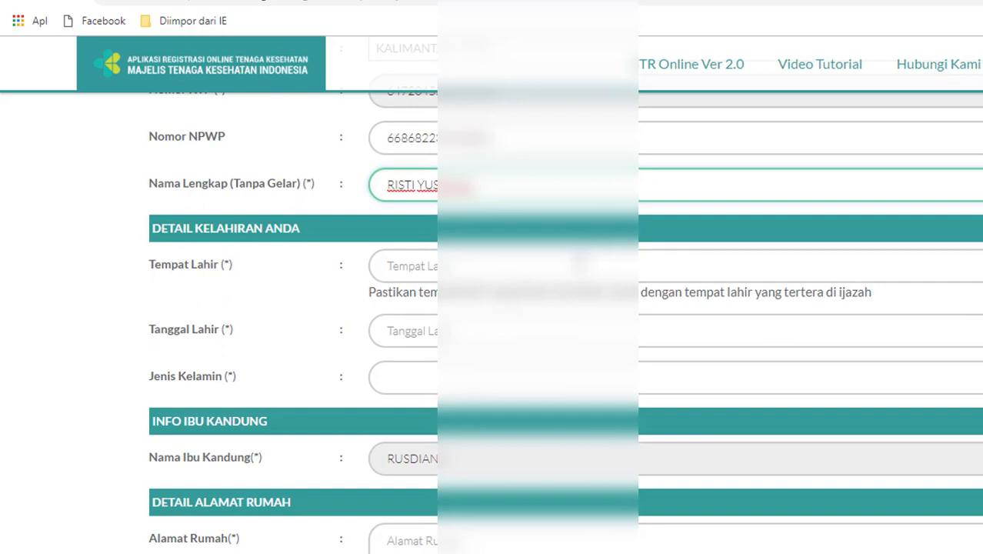
left_click(581, 263)
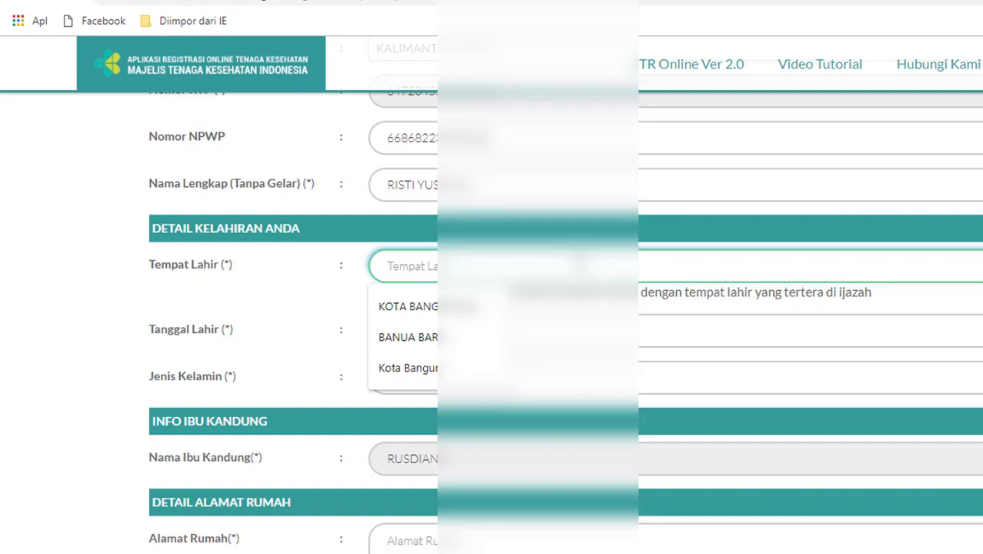
type("SAMAR")
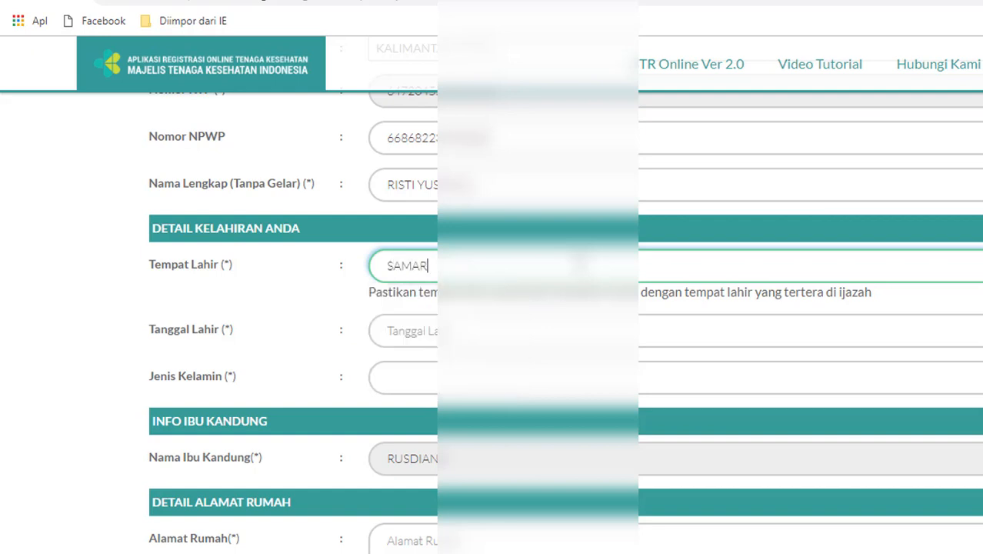
type("IN")
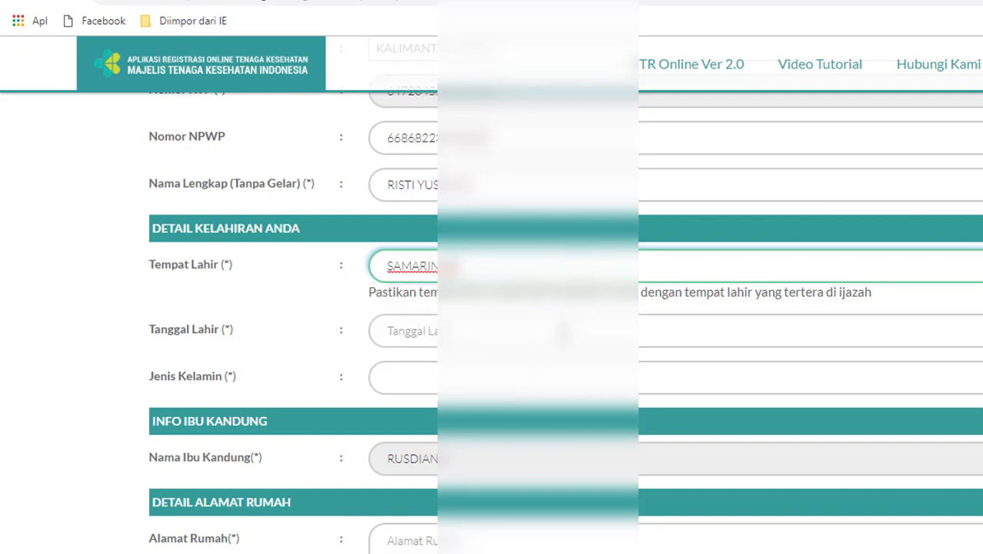
left_click(562, 332)
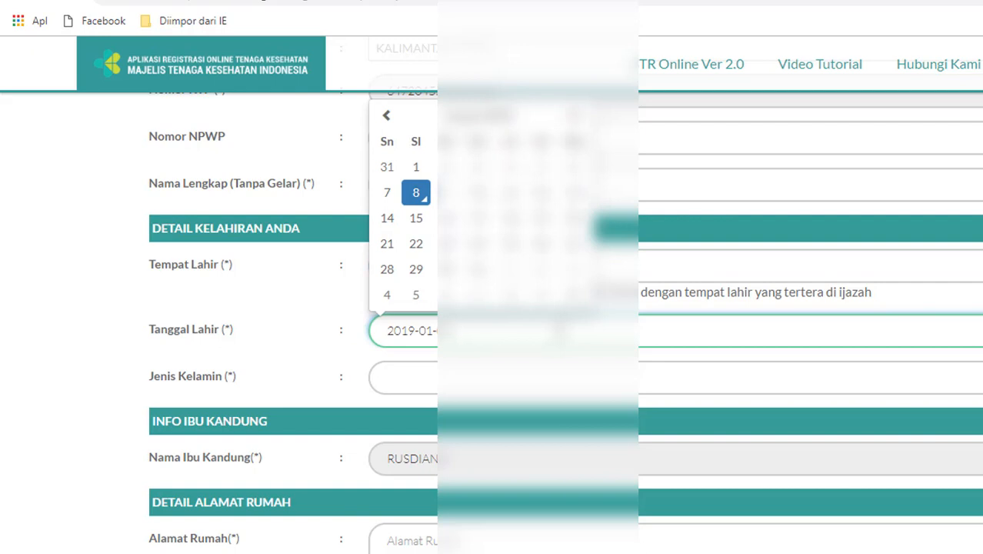
Pick the birth year, month and day in the Tanggal Lahir date picker
left_click(480, 117)
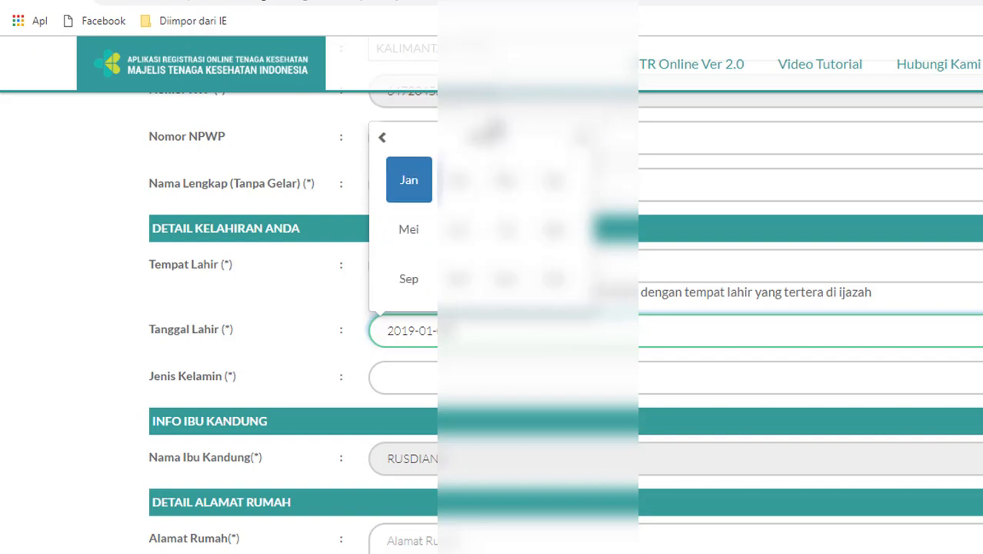
left_click(467, 140)
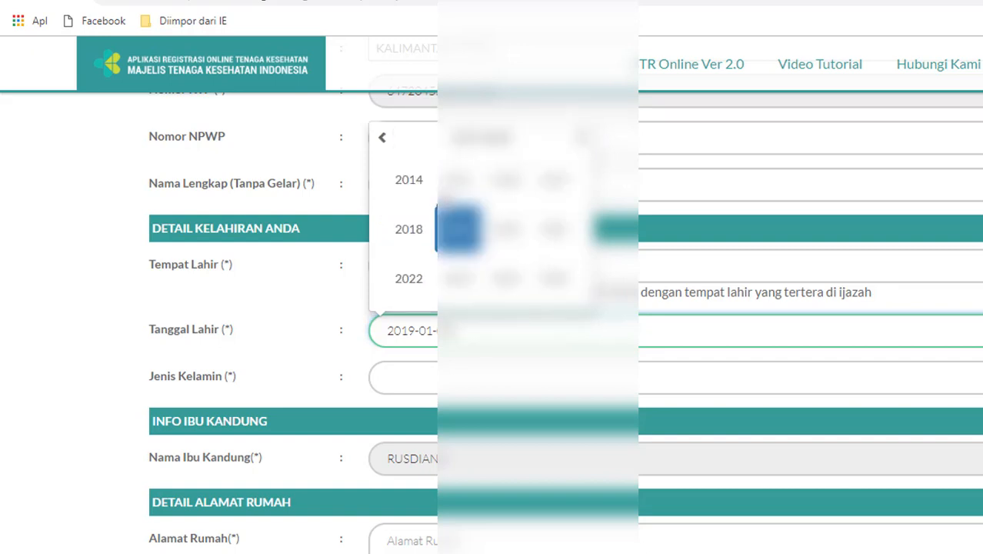
left_click(383, 144)
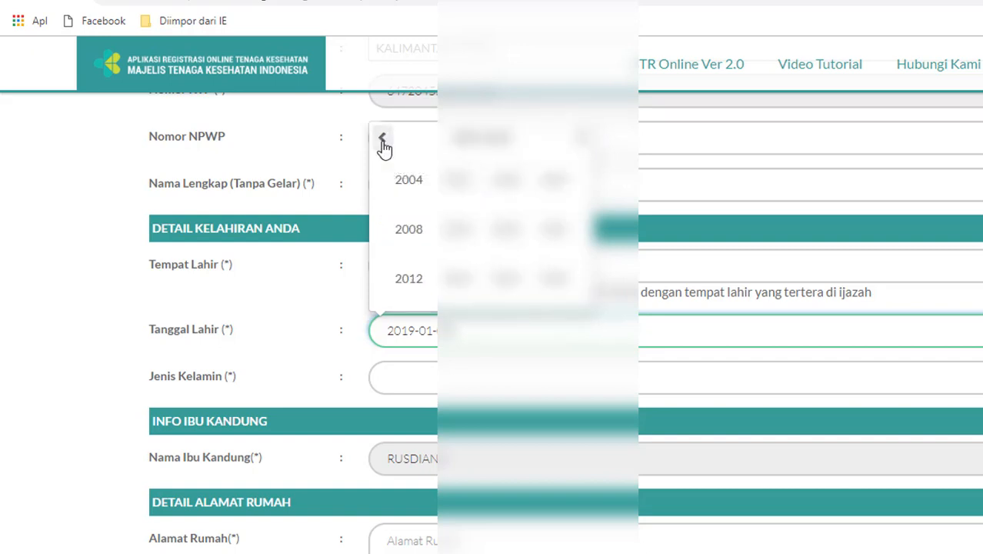
left_click(384, 145)
left_click(384, 144)
left_click(383, 144)
left_click(584, 140)
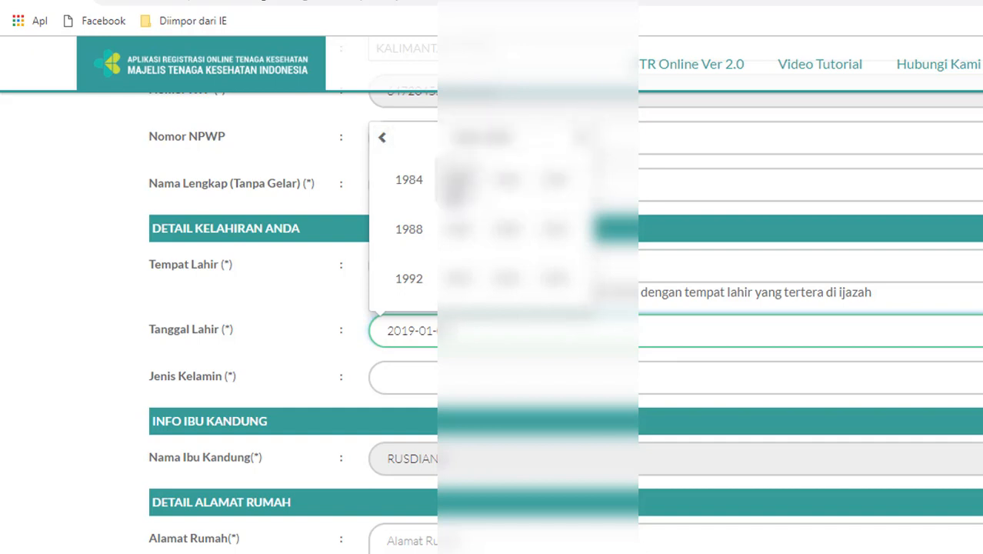
left_click(506, 182)
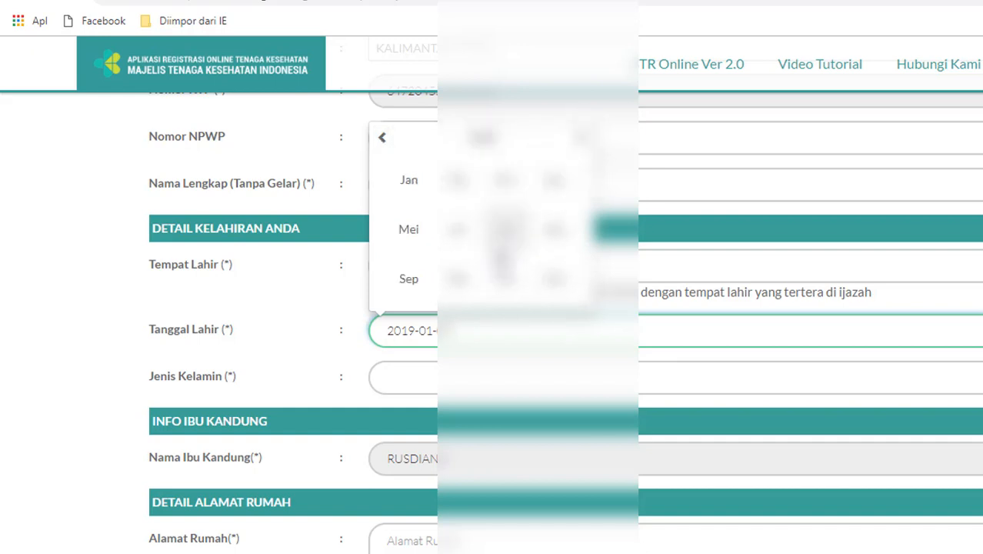
left_click(459, 278)
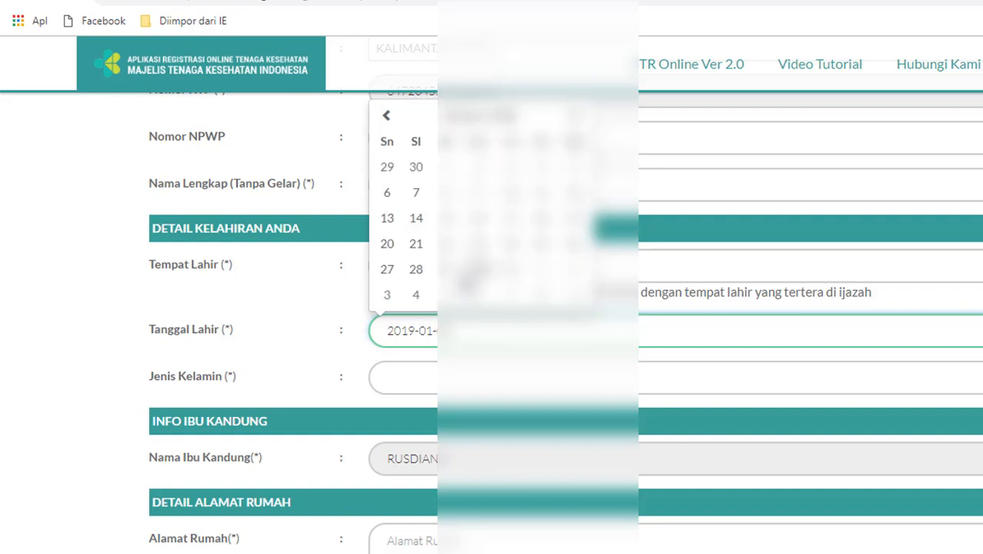
left_click(540, 225)
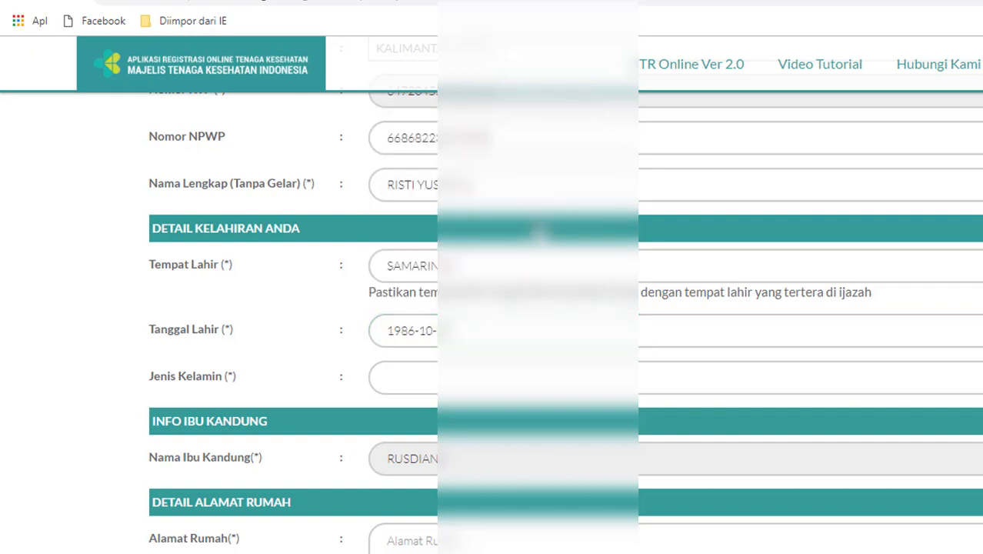
Choose Perempuan in the Jenis Kelamin dropdown
left_click(520, 377)
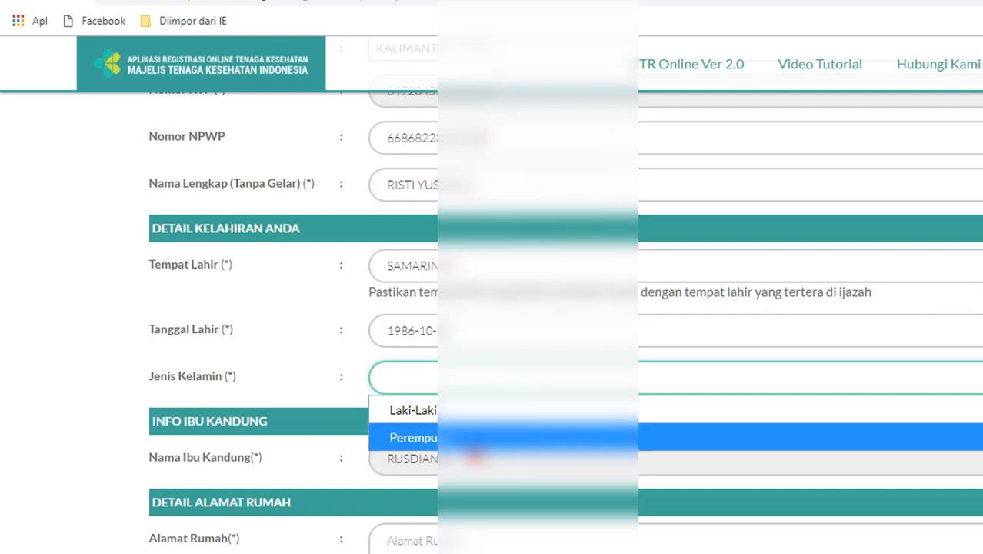
left_click(520, 437)
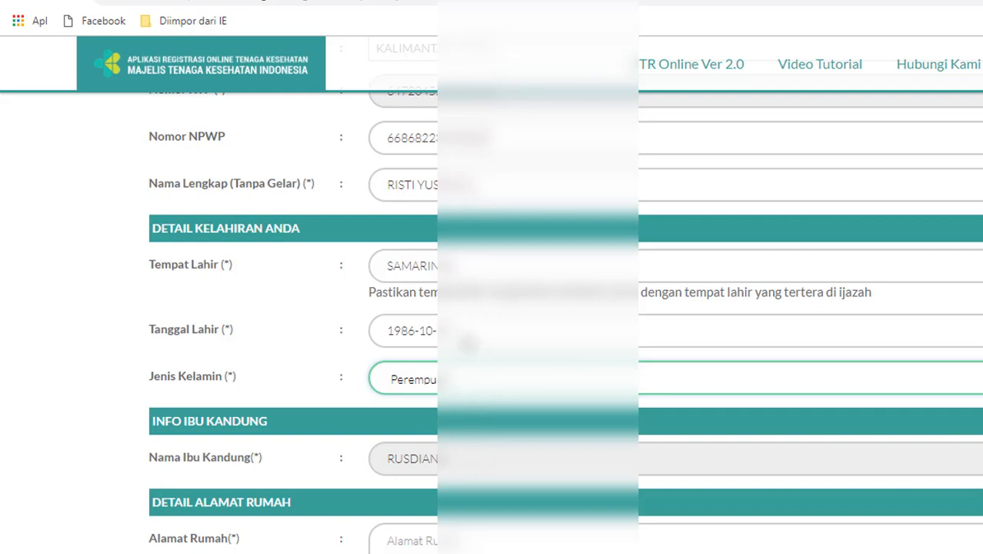
Change the Tanggal Lahir birth date to 15 October 1985 using the calendar's year grid
left_click(467, 331)
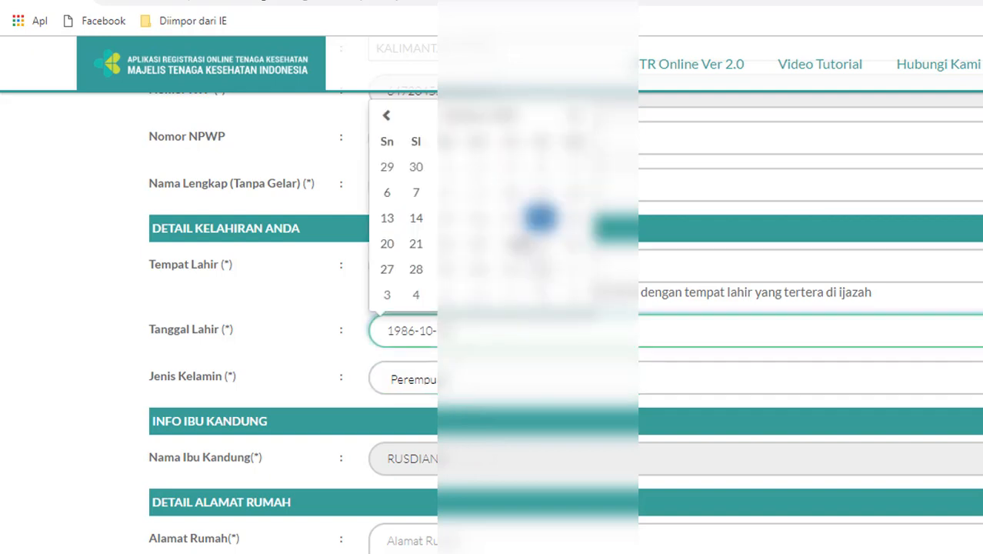
left_click(449, 224)
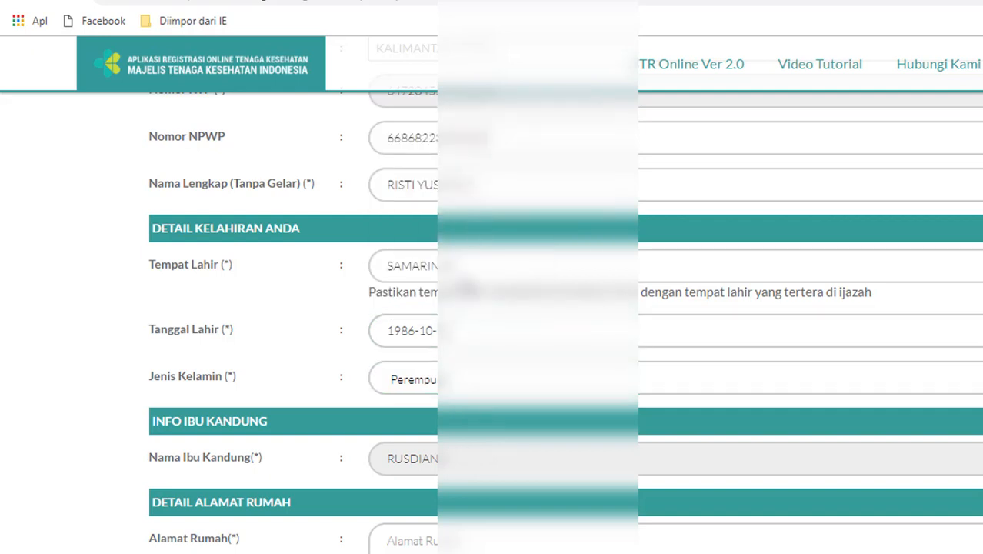
left_click(454, 329)
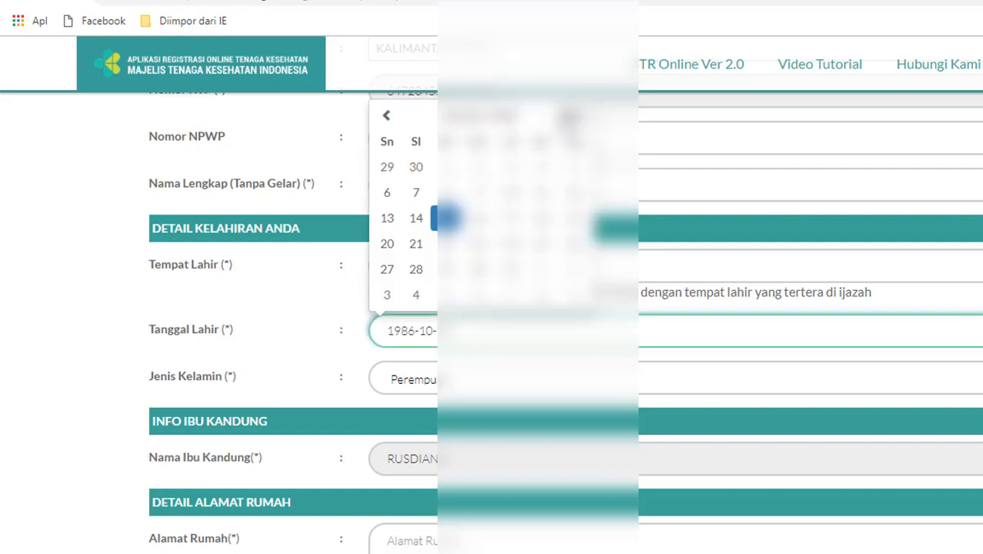
left_click(572, 118)
left_click(483, 117)
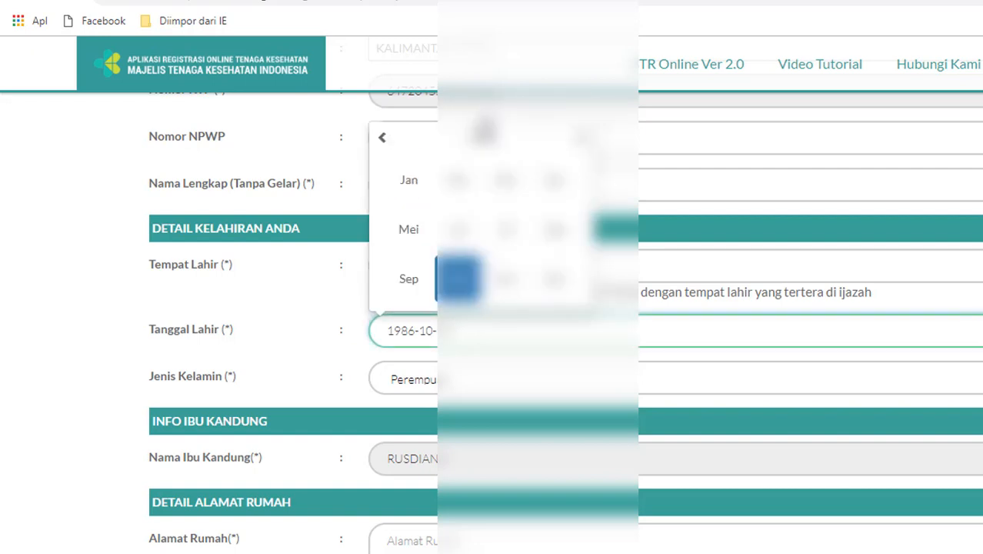
left_click(433, 143)
left_click(415, 230)
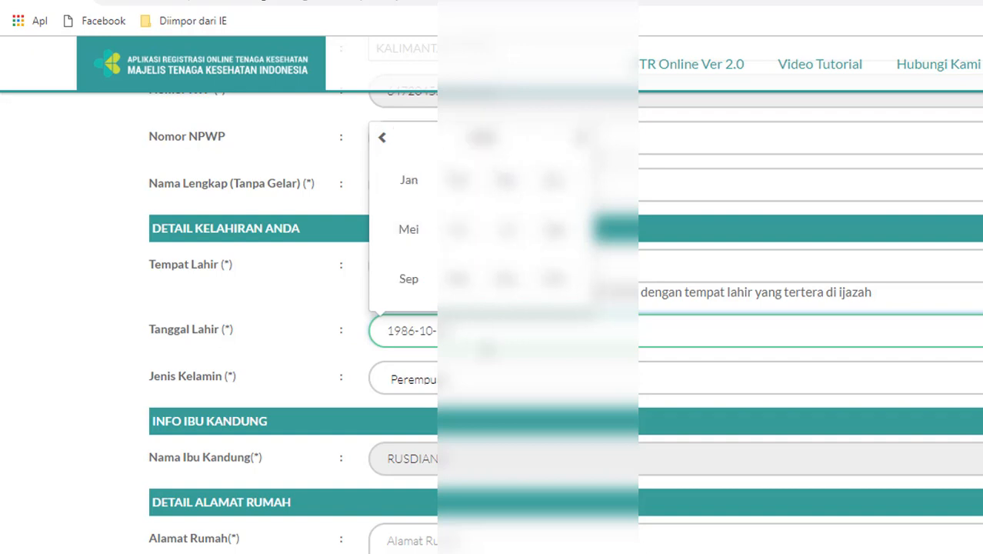
left_click(460, 279)
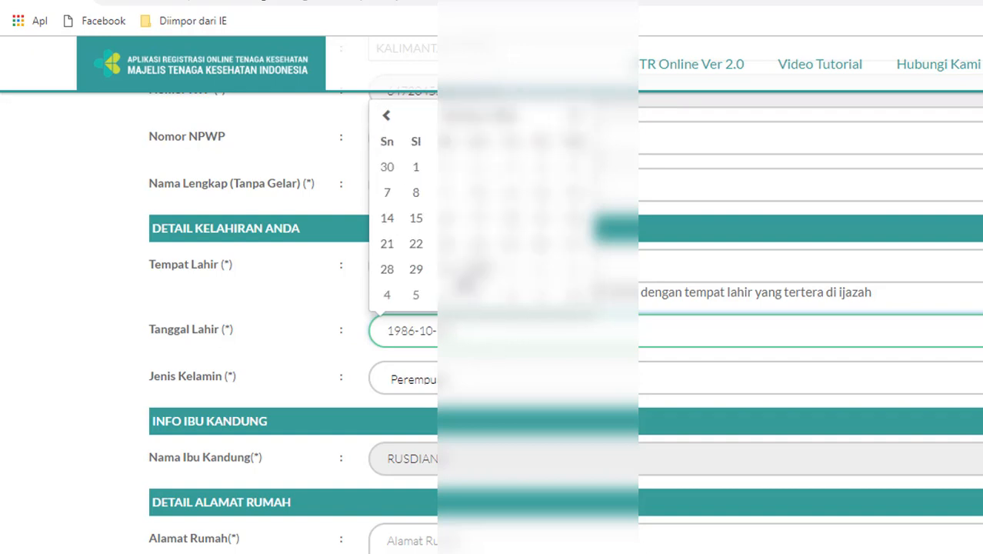
left_click(419, 220)
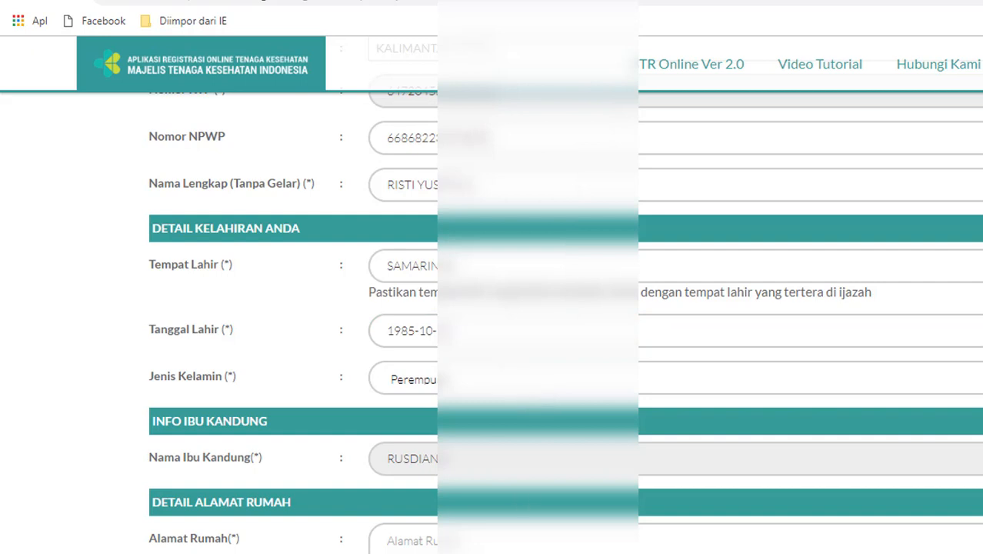
Type the home street address in Alamat Rumah and insert a missing word into it
scroll(539, 500, "down", 4)
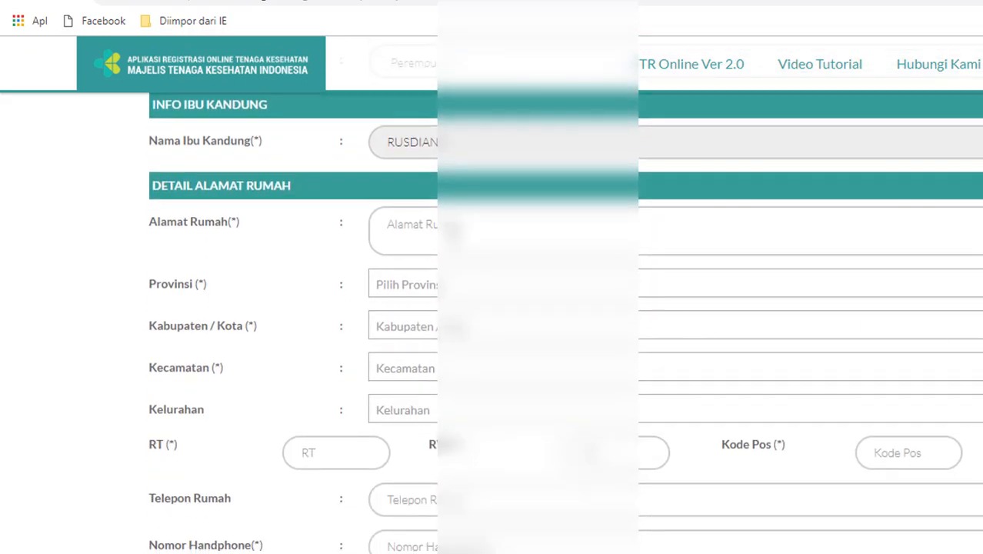
left_click(448, 233)
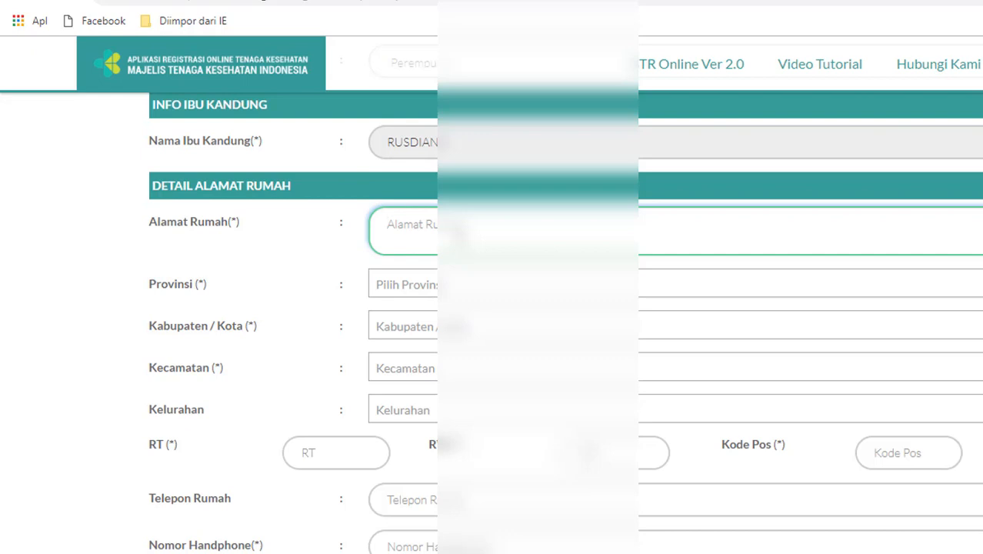
type("JL. AKHM")
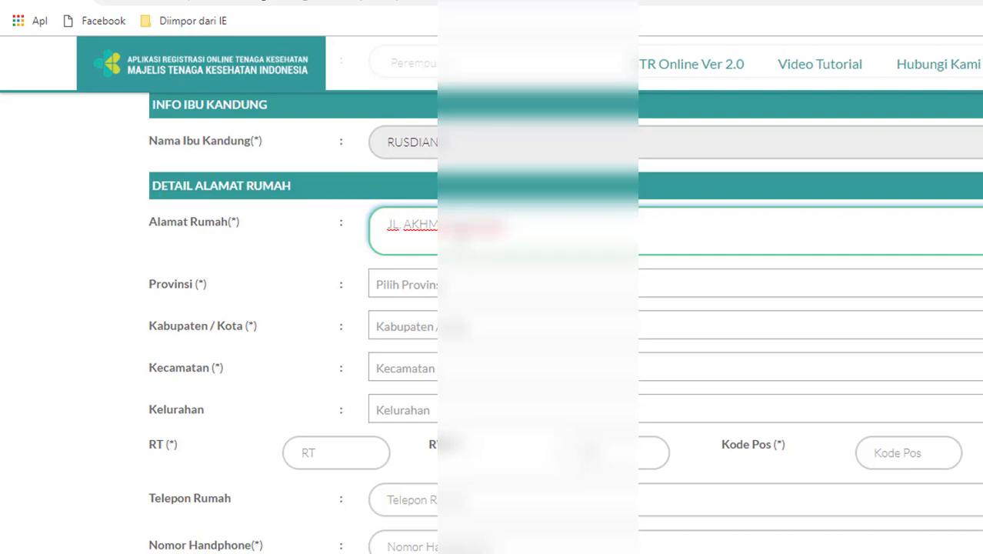
left_click(406, 231)
type("KH.")
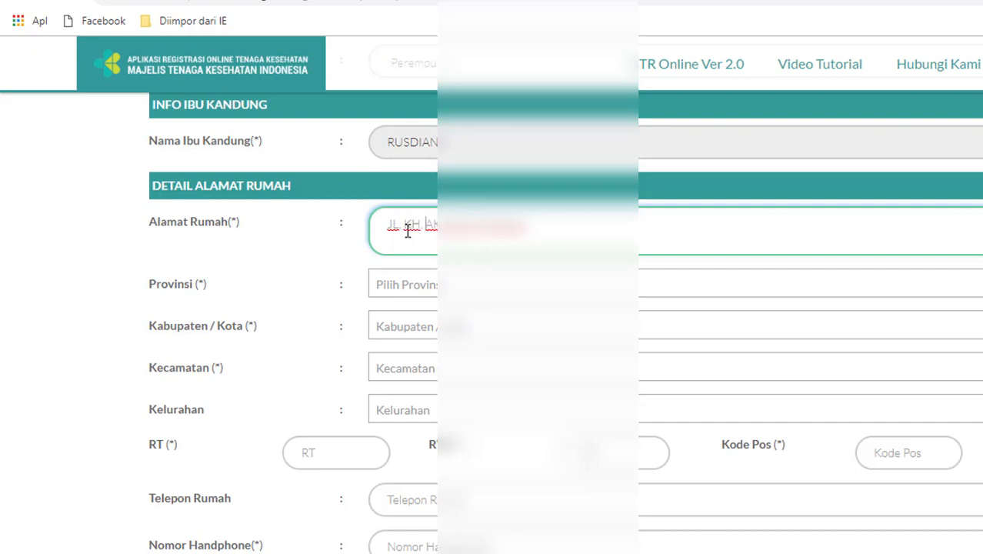
Choose the Kalimantan province, Kutai regency, TENGGARONG district and TIMBAU village for the home address
left_click(413, 289)
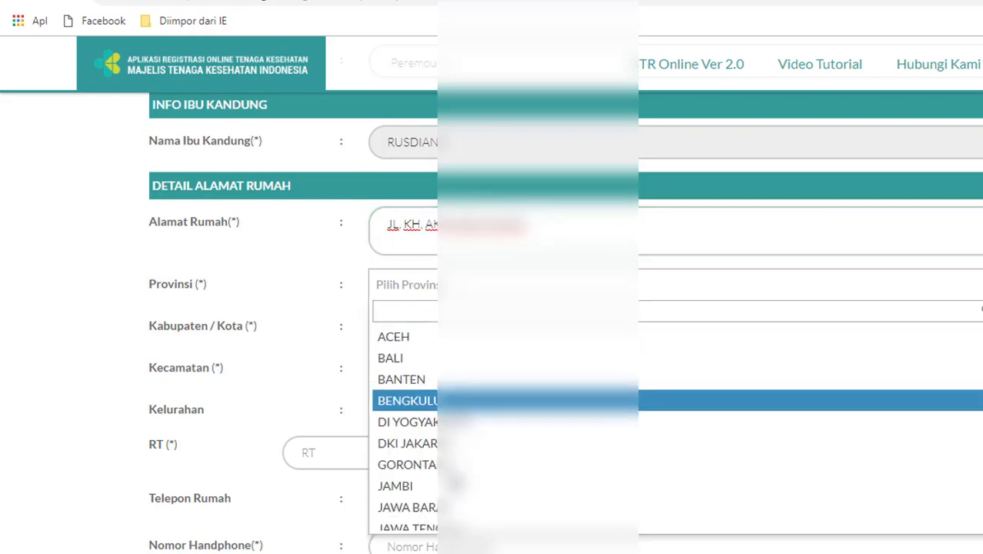
scroll(677, 416, "down", 3)
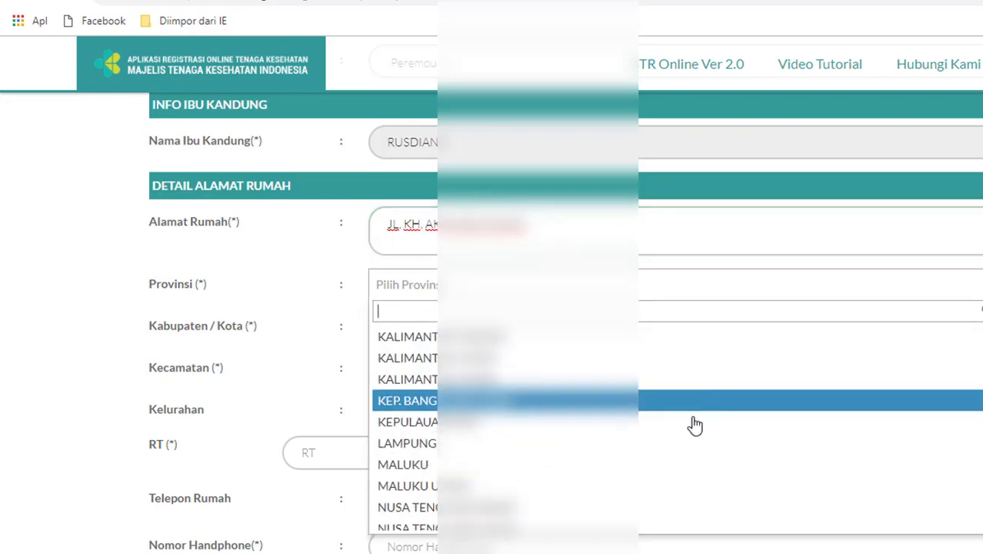
left_click(599, 359)
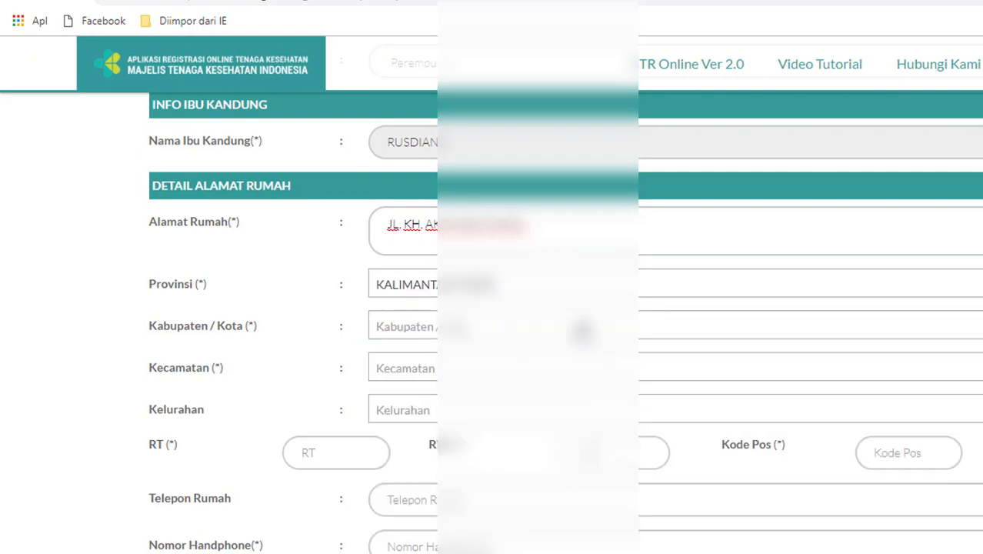
left_click(583, 332)
key("Down")
key("Down")
key("Down")
key("Down")
key("Down")
key("Return")
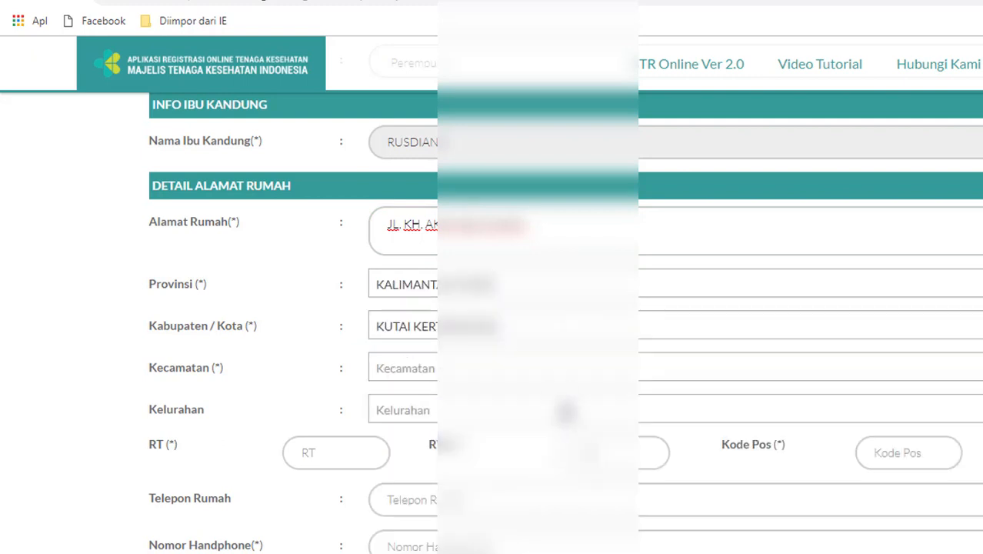
left_click(548, 363)
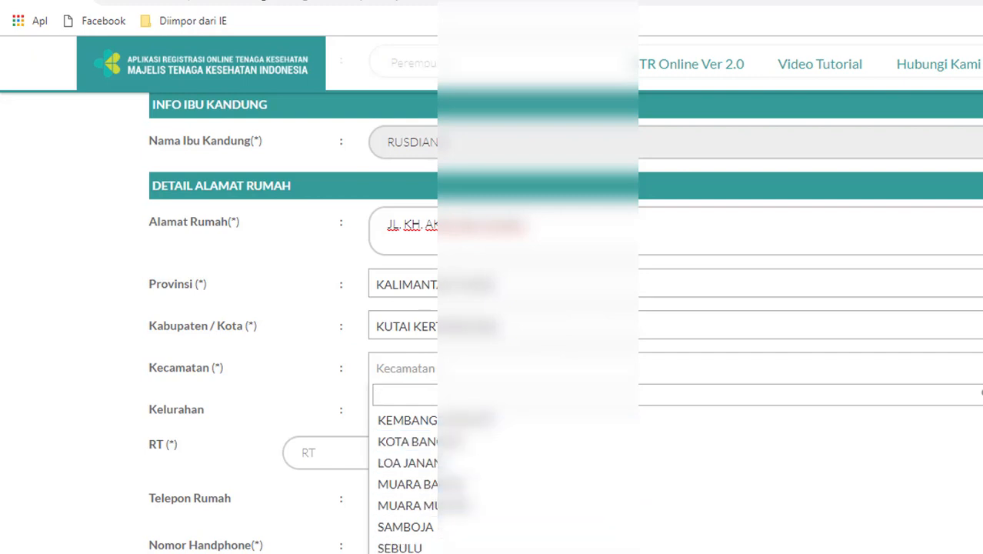
left_click(589, 548)
left_click(571, 416)
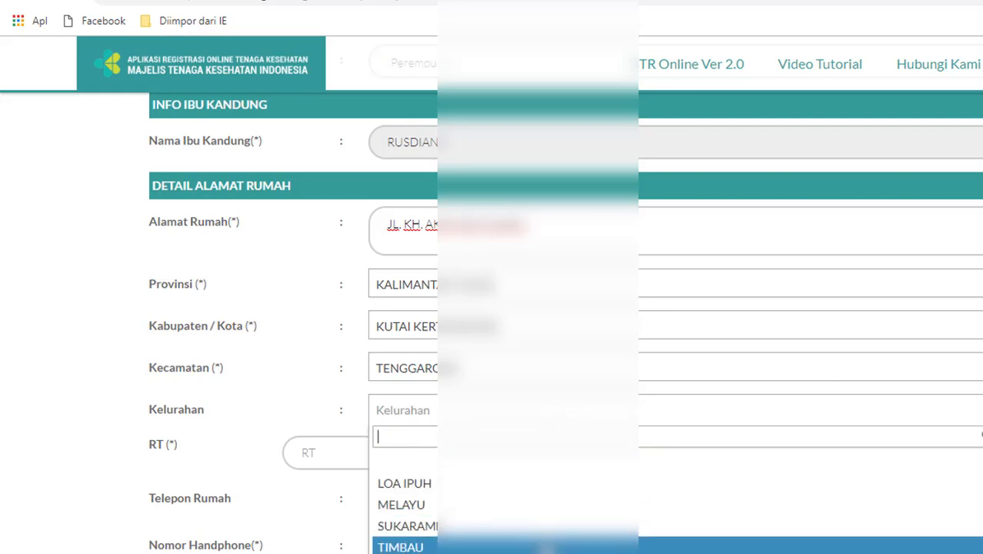
left_click(547, 547)
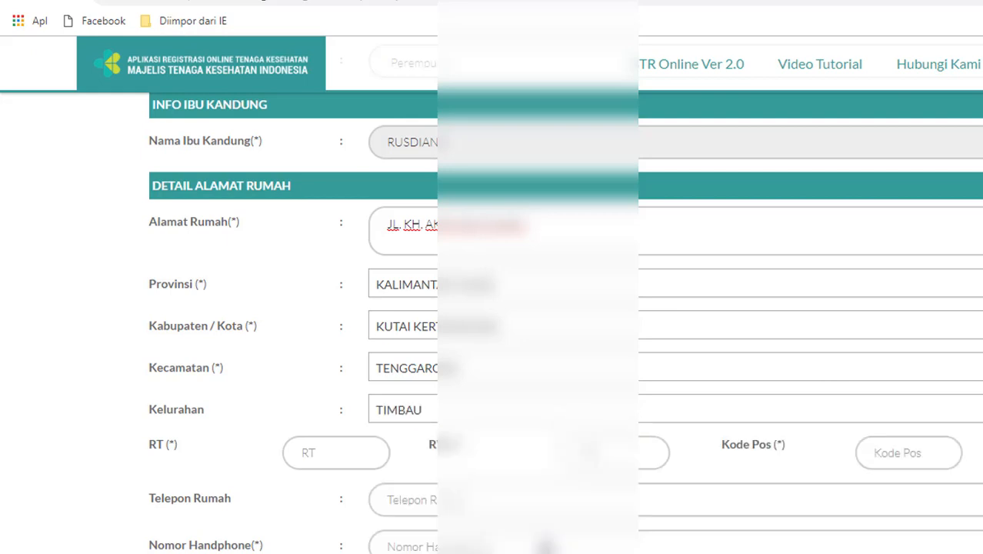
Enter RT 001 and accept the saved postal code 75572
left_click(307, 454)
type("001")
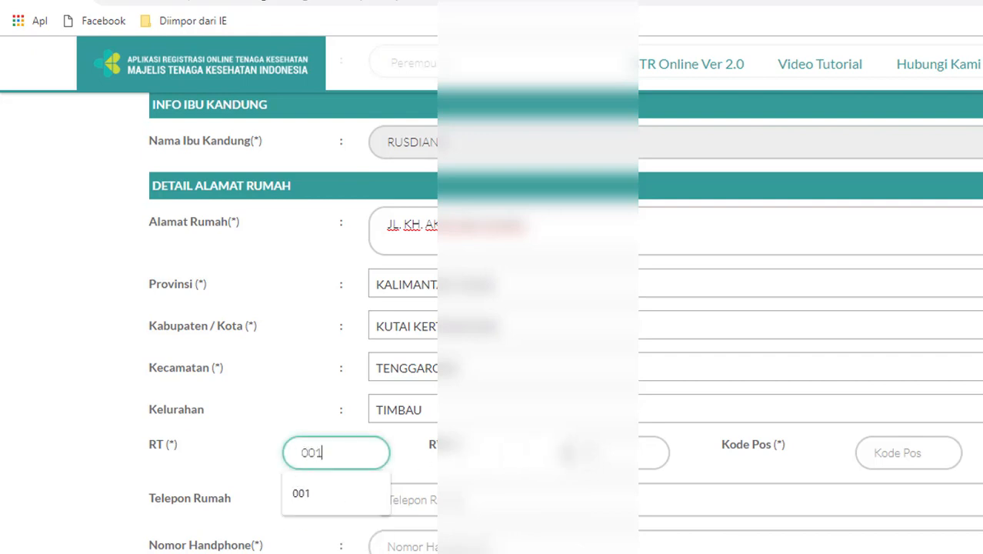
left_click(599, 454)
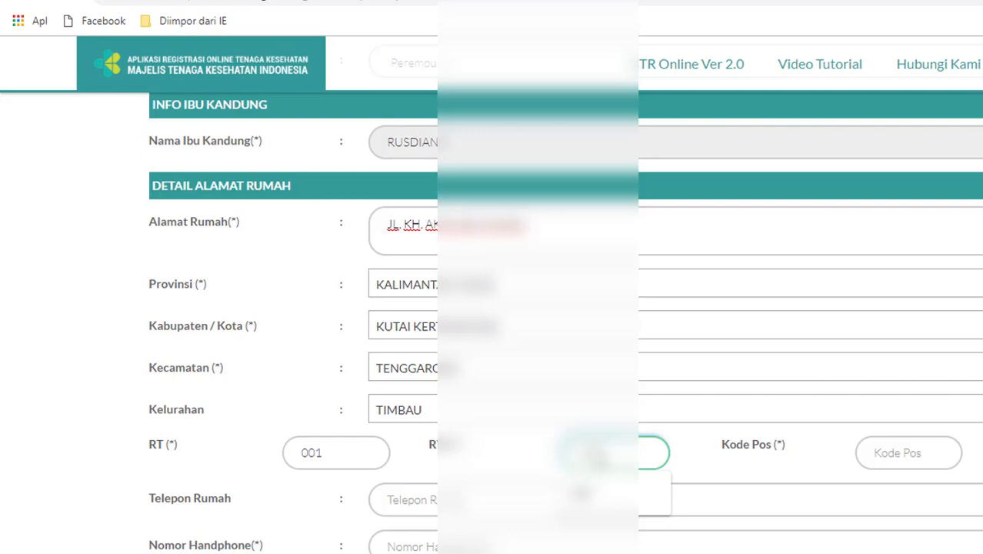
left_click(886, 451)
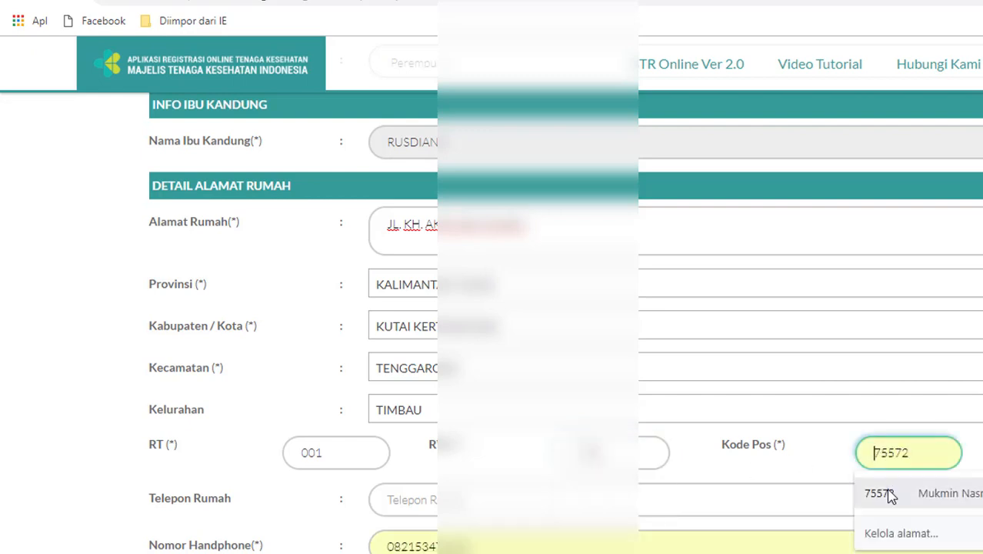
left_click(881, 493)
Enter 000 as the home phone and replace the mobile number with the new one
scroll(915, 415, "down", 3)
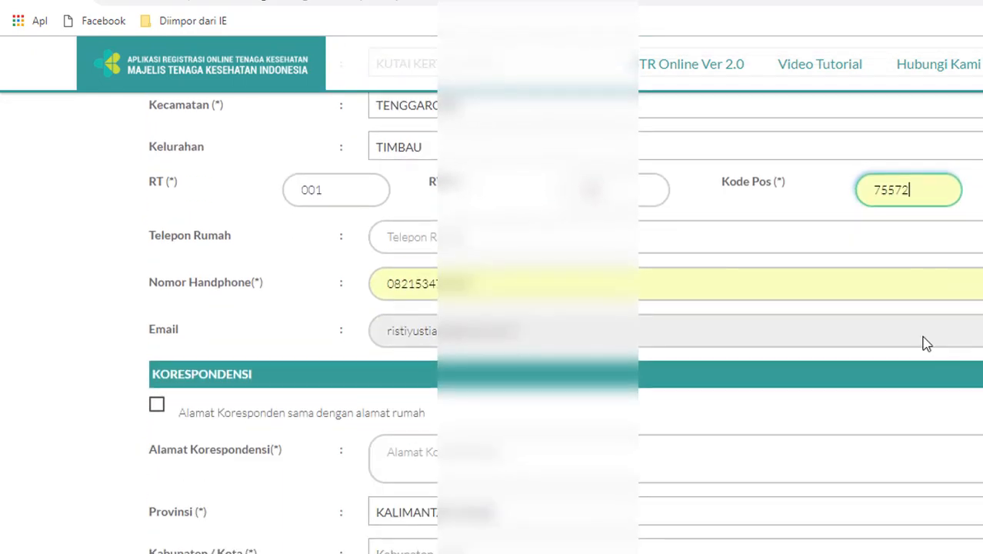
left_click(434, 237)
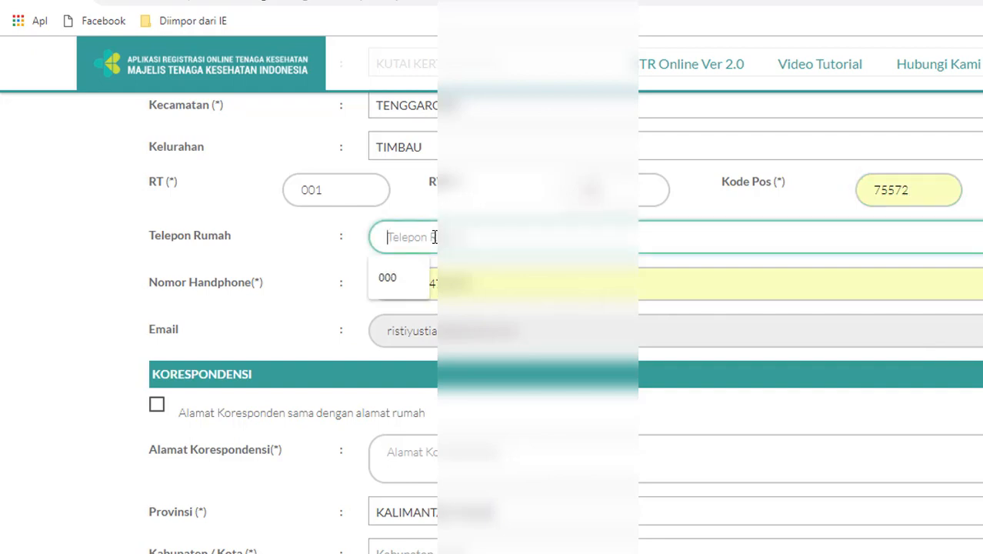
type("000")
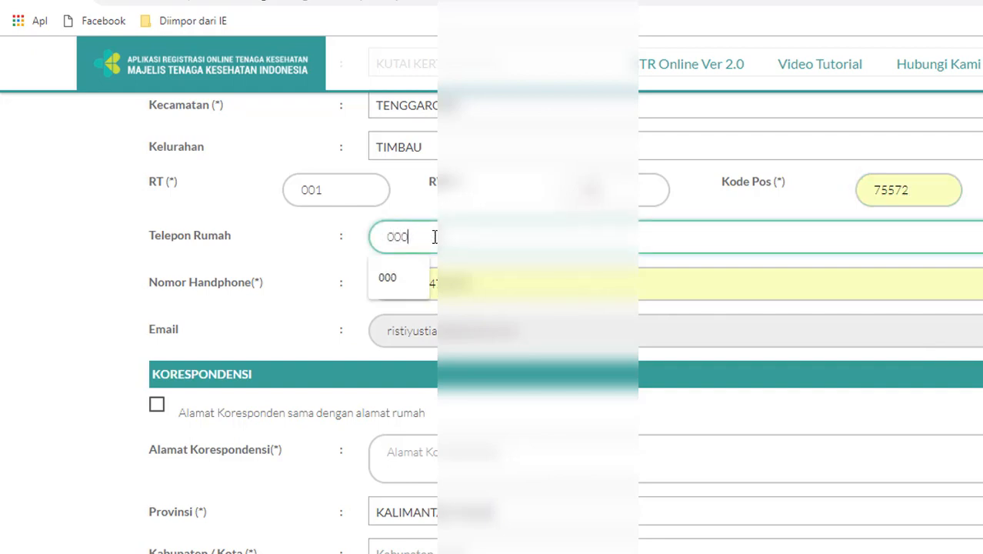
left_click(400, 285)
left_click(473, 282)
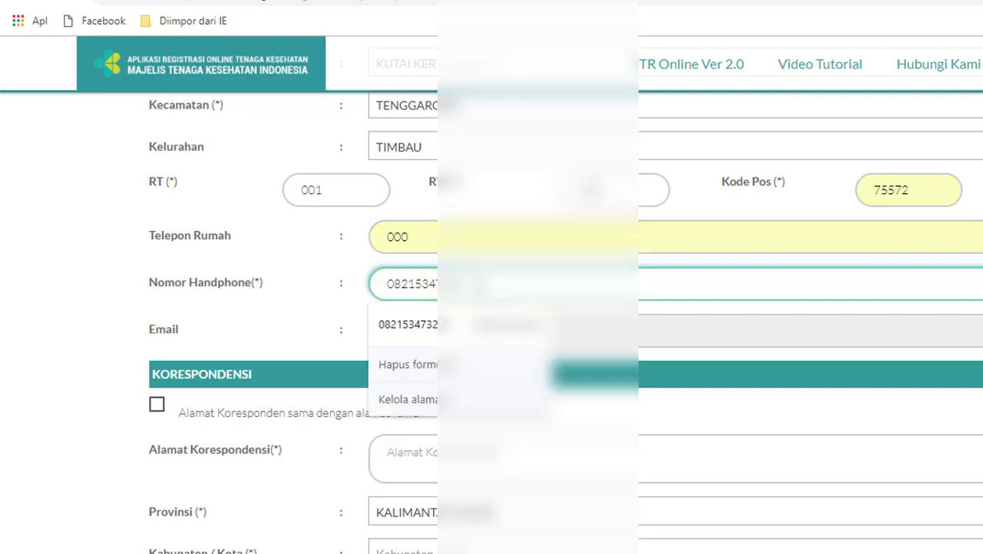
key("BackSpace")
key("BackSpace")
key("BackSpace")
key("BackSpace")
key("BackSpace")
key("BackSpace")
key("BackSpace")
key("BackSpace")
key("BackSpace")
key("BackSpace")
key("BackSpace")
key("BackSpace")
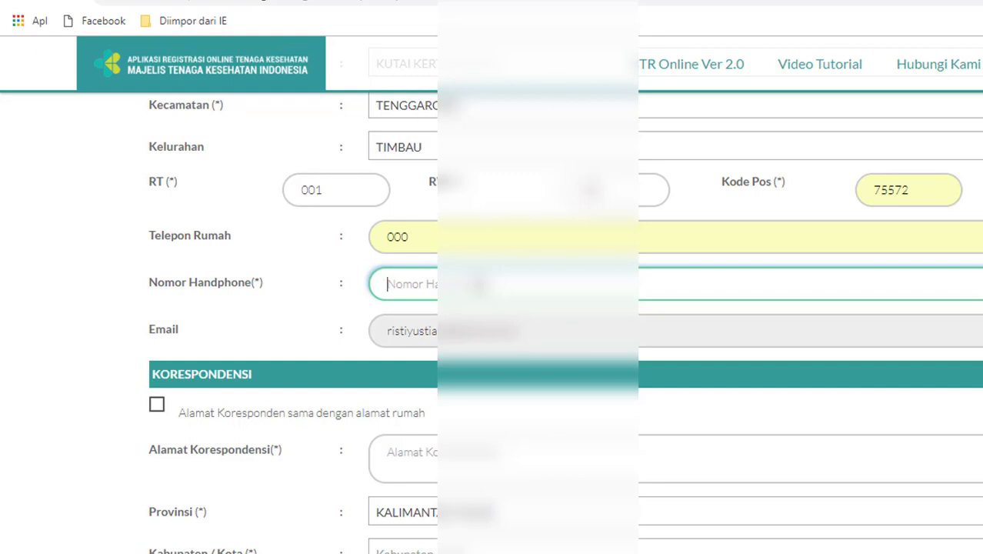
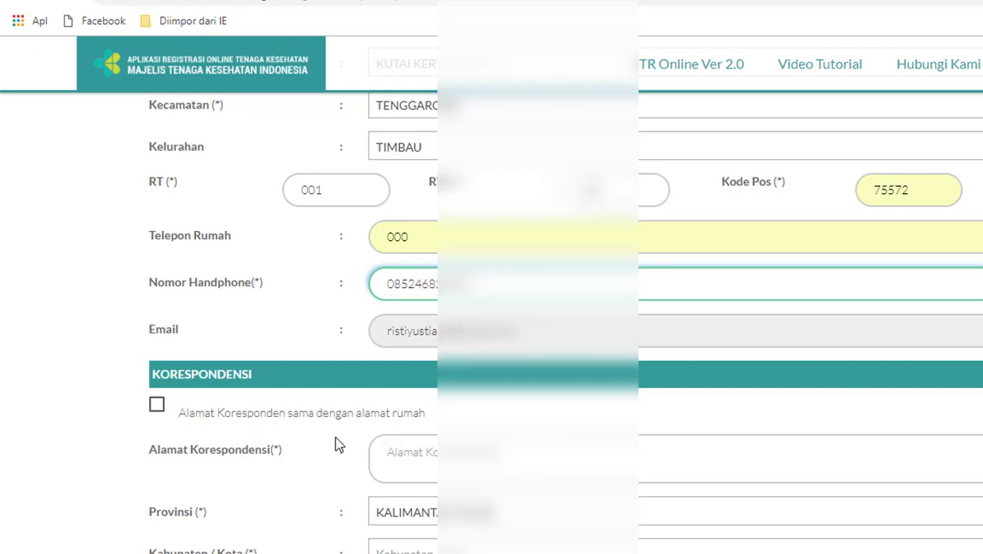
Tick then untick 'Alamat Koresponden sama dengan alamat rumah' to copy the home address fields
left_click(397, 460)
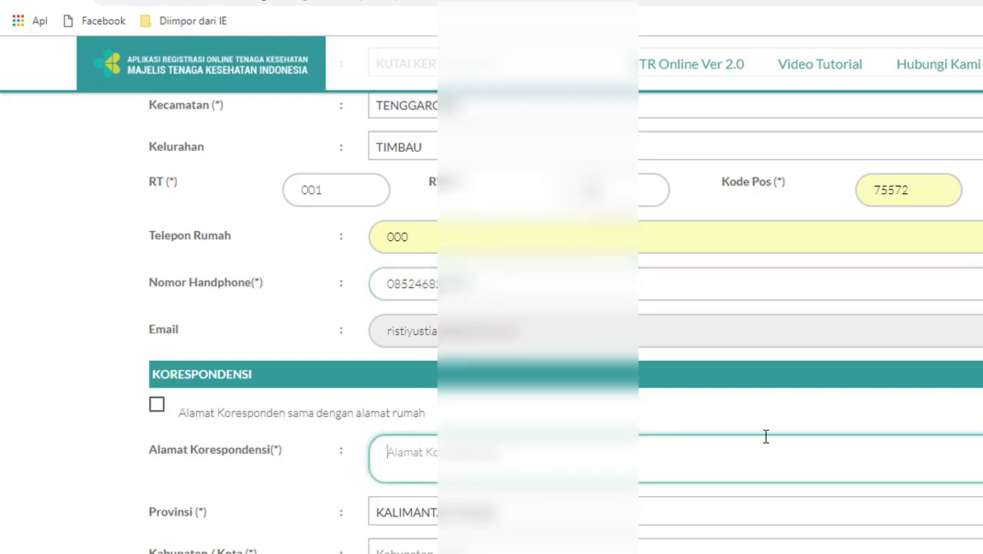
scroll(761, 355, "down", 5)
scroll(762, 355, "up", 2)
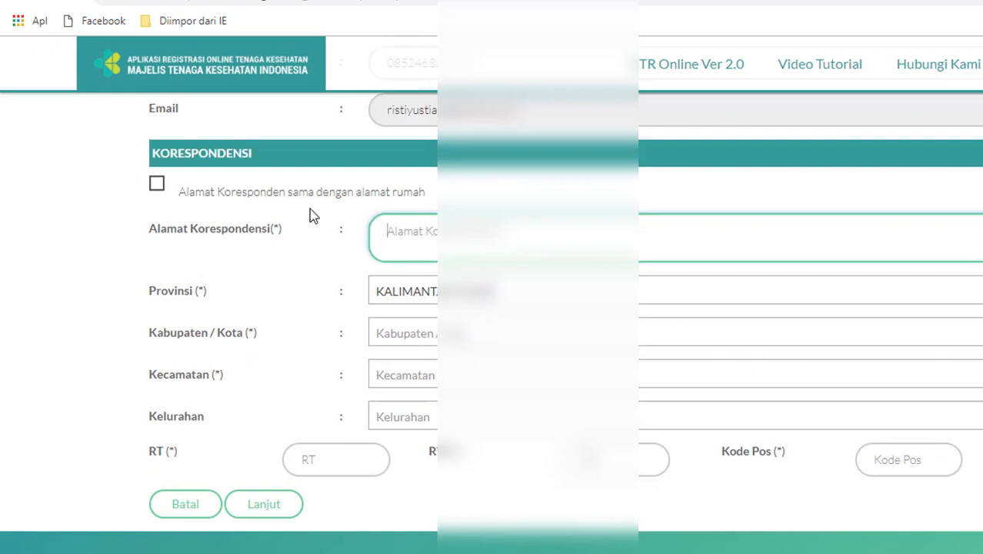
left_click(157, 184)
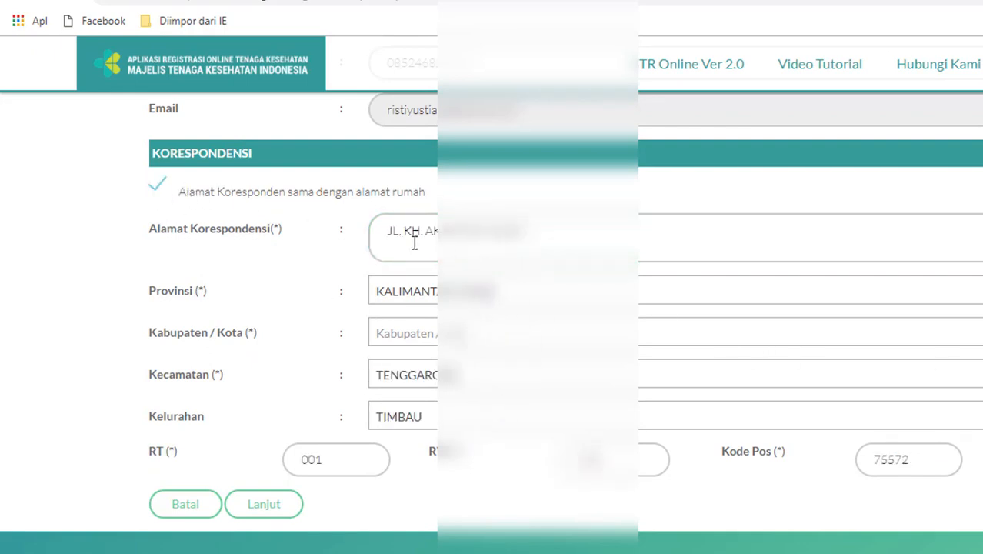
left_click(157, 189)
Replace the copied correspondence street with the new correspondence street address
left_click(530, 230)
key("BackSpace")
key("BackSpace")
key("BackSpace")
key("BackSpace")
key("BackSpace")
key("BackSpace")
key("BackSpace")
key("BackSpace")
key("BackSpace")
key("BackSpace")
key("BackSpace")
key("BackSpace")
key("BackSpace")
key("BackSpace")
key("BackSpace")
key("BackSpace")
key("BackSpace")
key("BackSpace")
key("BackSpace")
key("BackSpace")
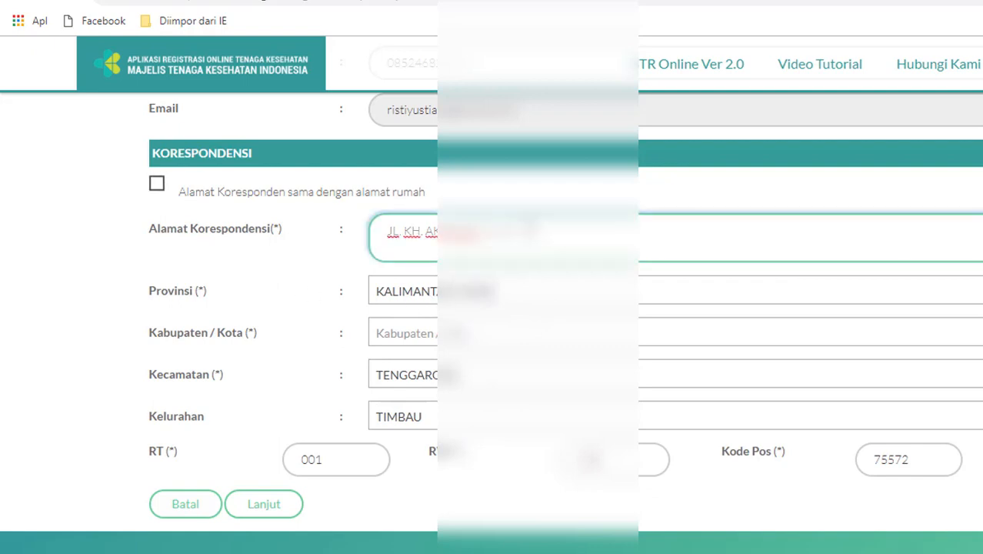
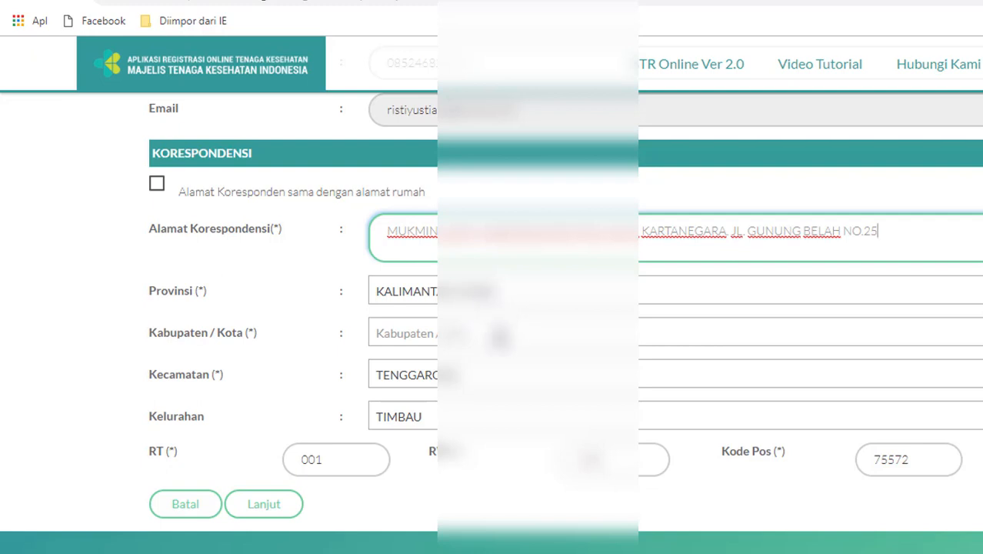
Pick the Kutai regency and TENGGARONG district for the correspondence address
left_click(500, 337)
left_click(494, 493)
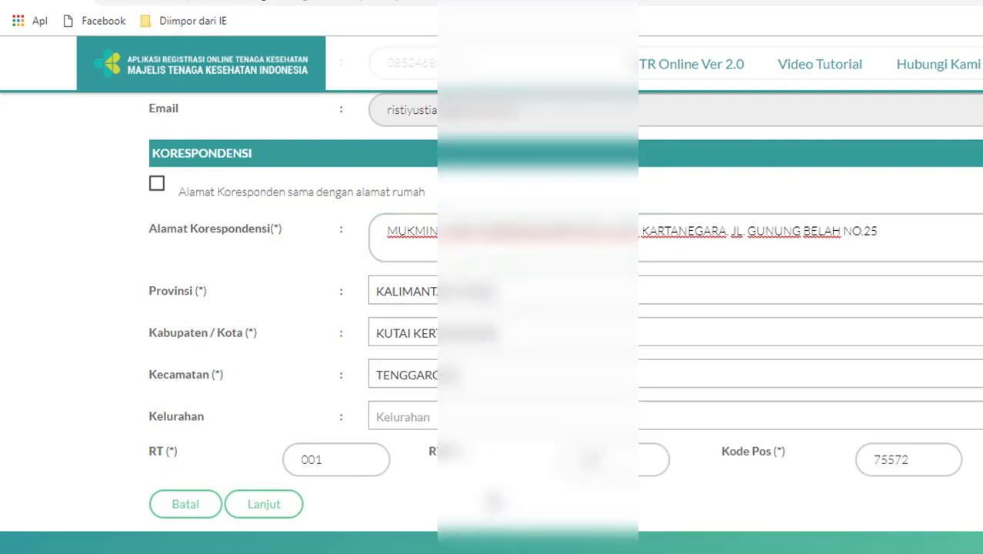
left_click(460, 423)
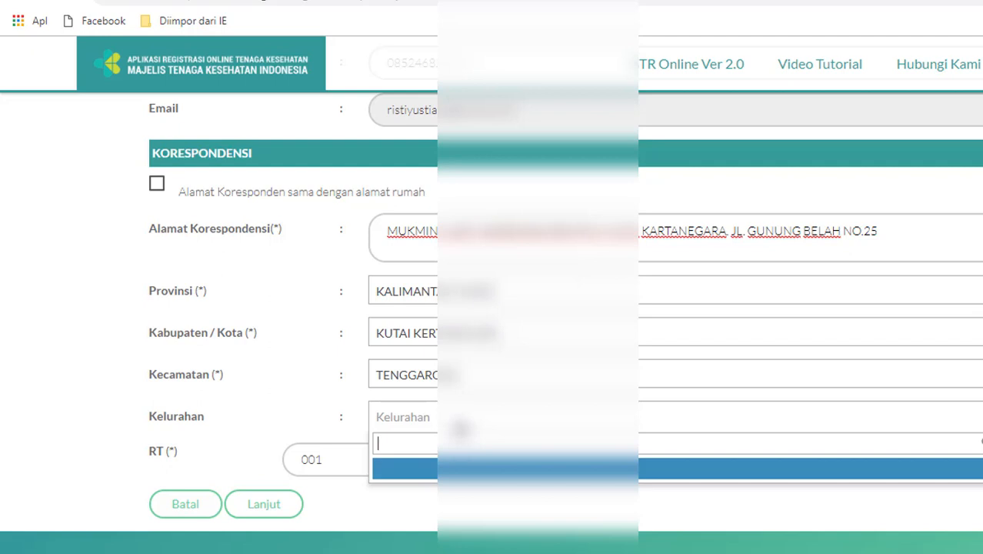
type("LOA")
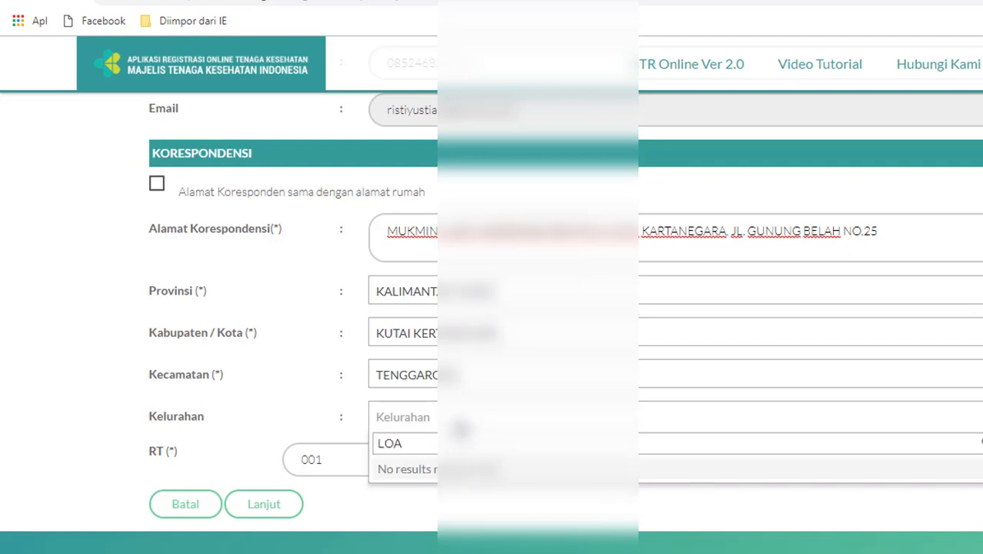
left_click(527, 388)
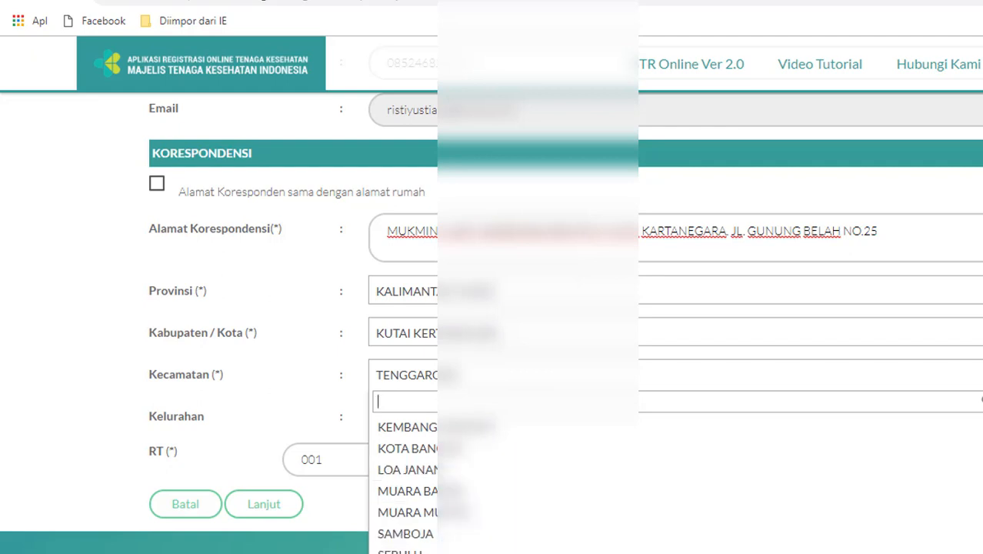
scroll(653, 547, "down", 1)
scroll(803, 388, "down", 2)
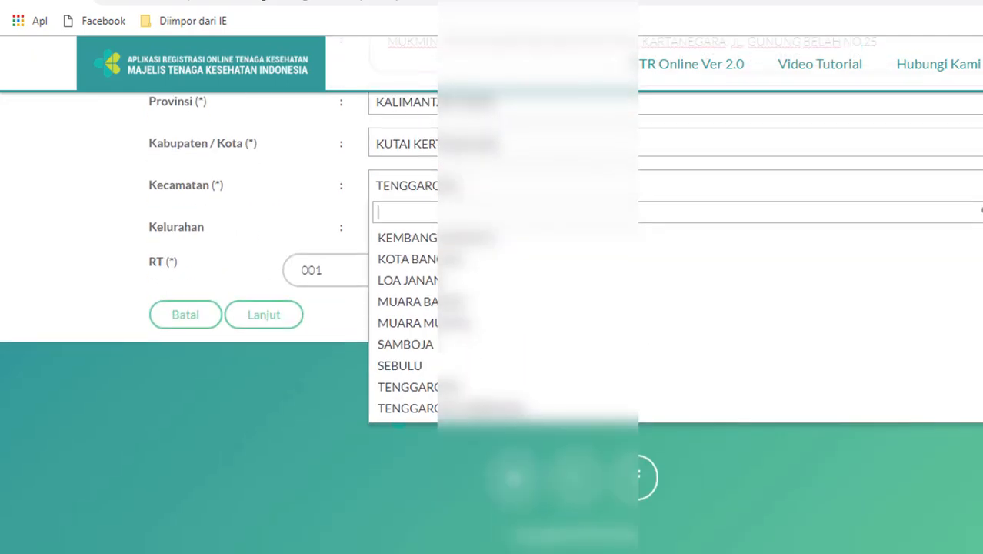
left_click(803, 387)
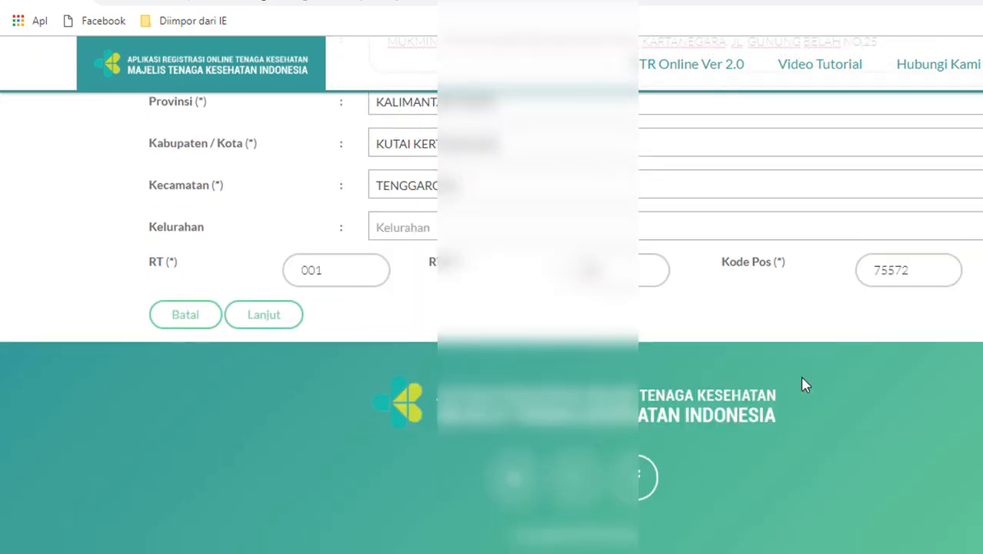
left_click(780, 225)
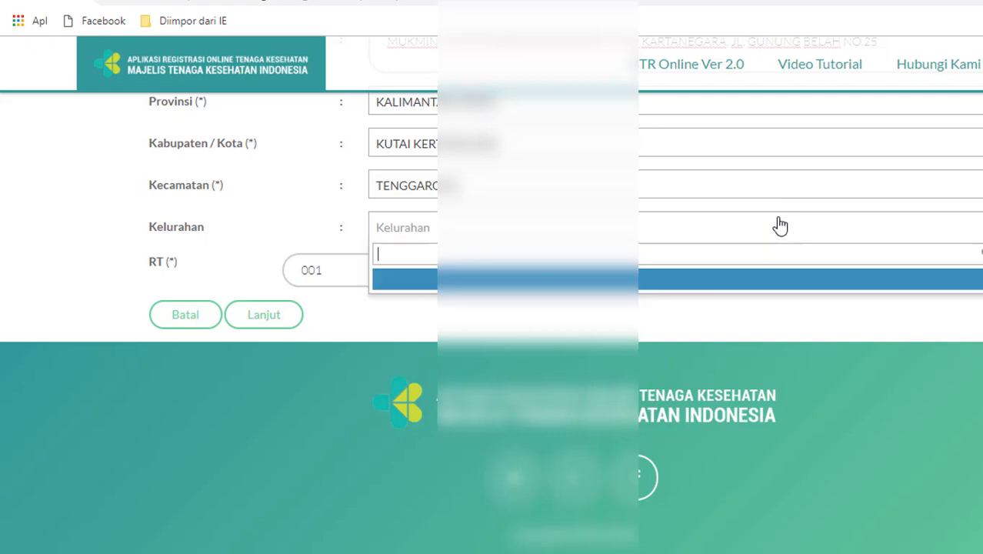
Re-pick the Kalimantan province, then the Kutai regency, TENGGARONG district and TIMBAU village
left_click(863, 113)
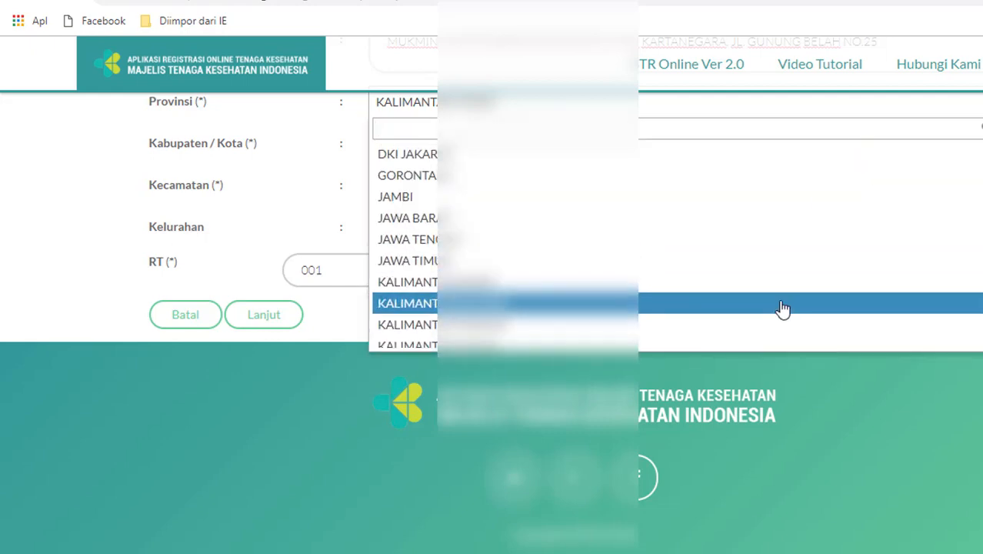
left_click(783, 306)
left_click(887, 113)
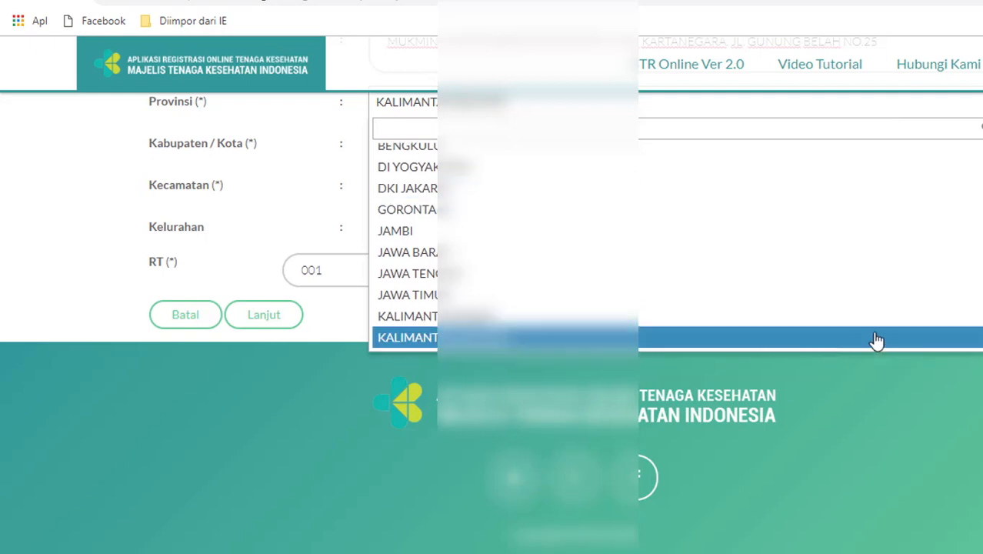
scroll(821, 336, "down", 2)
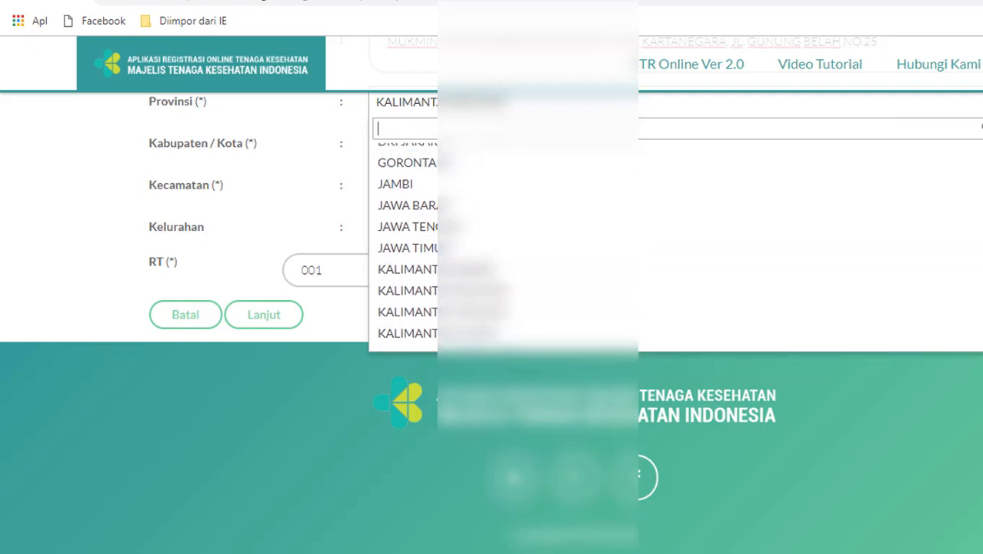
left_click(821, 337)
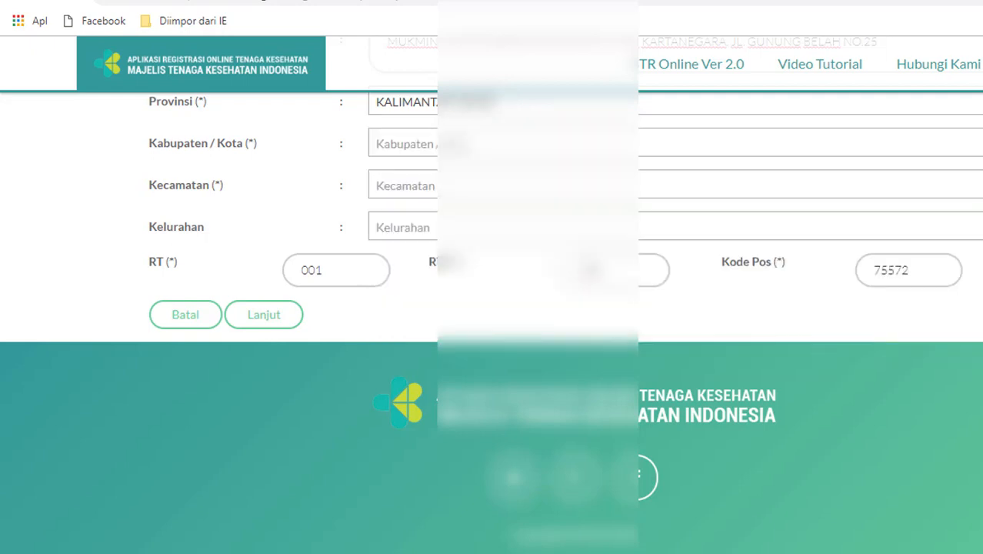
scroll(893, 336, "up", 2)
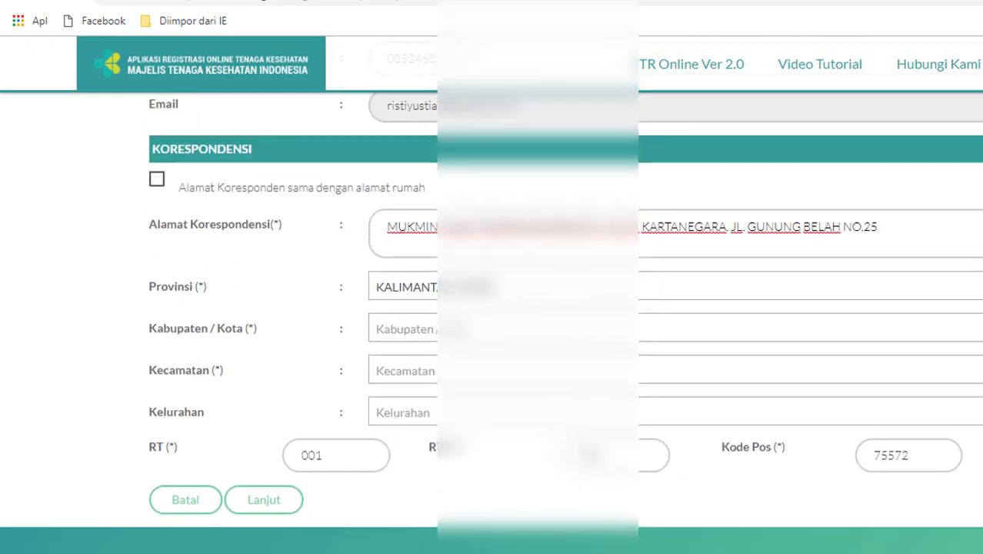
left_click(861, 331)
left_click(794, 499)
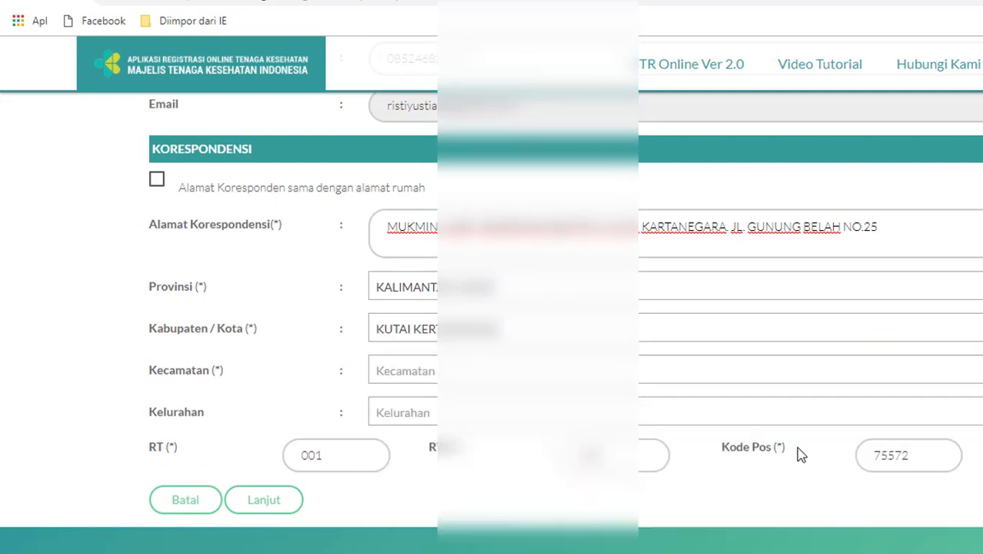
left_click(794, 384)
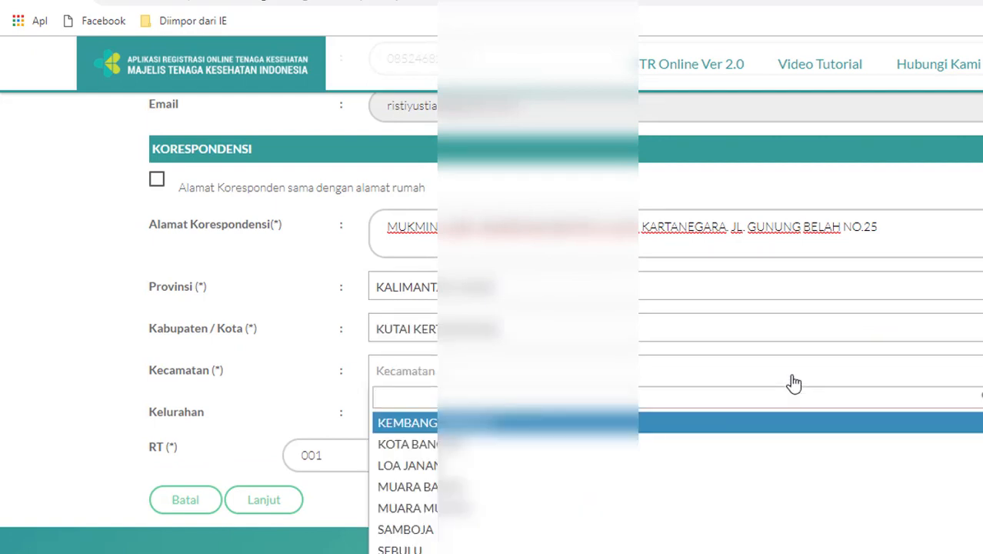
scroll(846, 462, "down", 2)
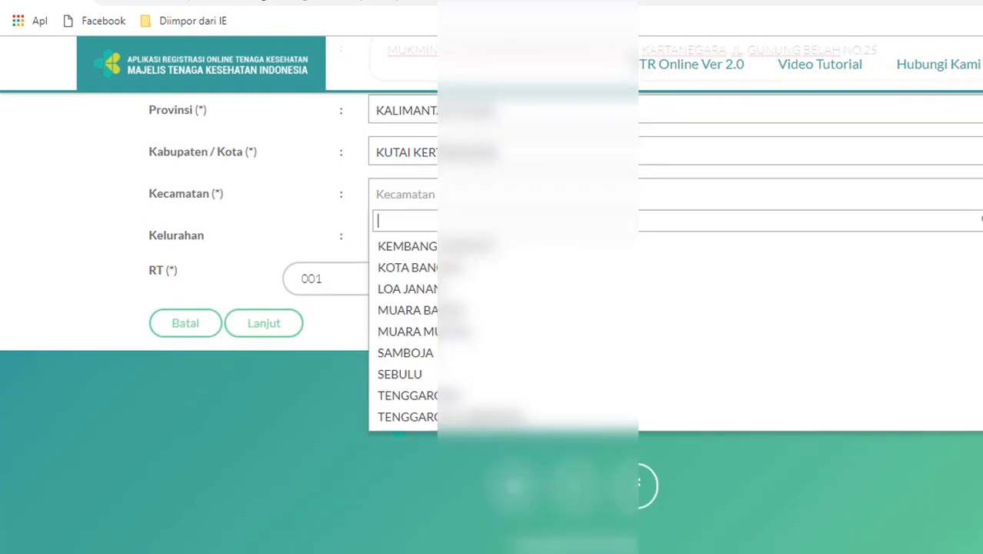
left_click(818, 415)
left_click(550, 242)
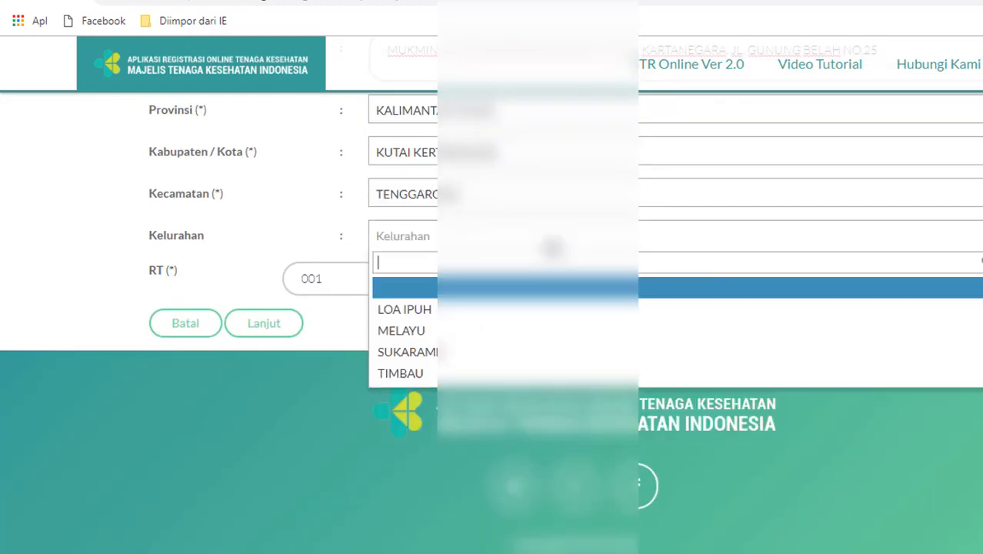
left_click(551, 374)
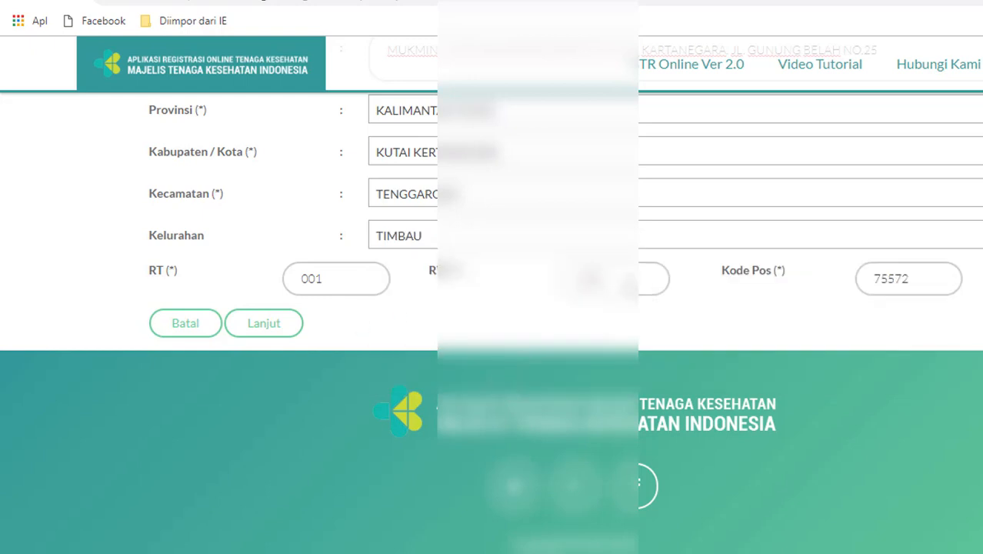
Replace the RT value 001 with 036
left_click_drag(337, 284, 247, 281)
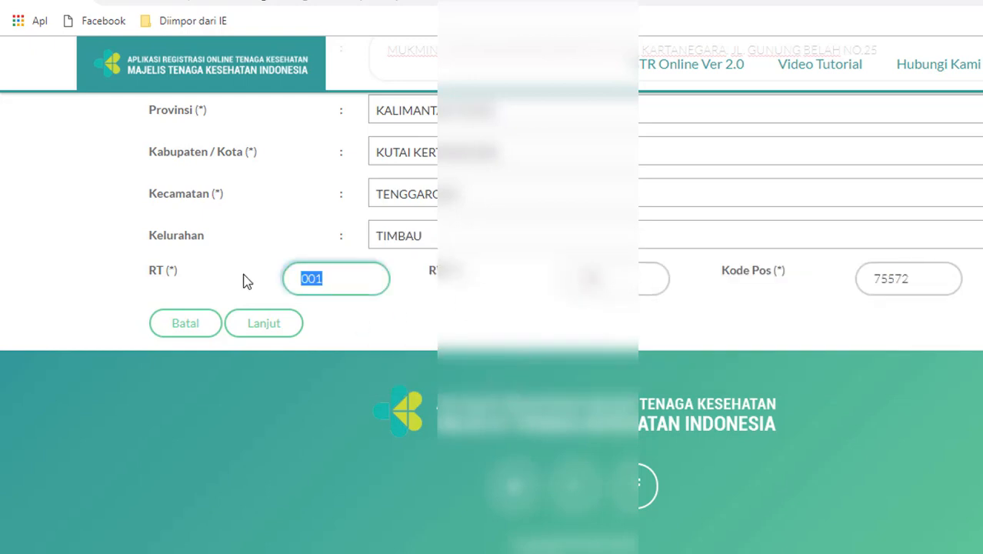
type("036")
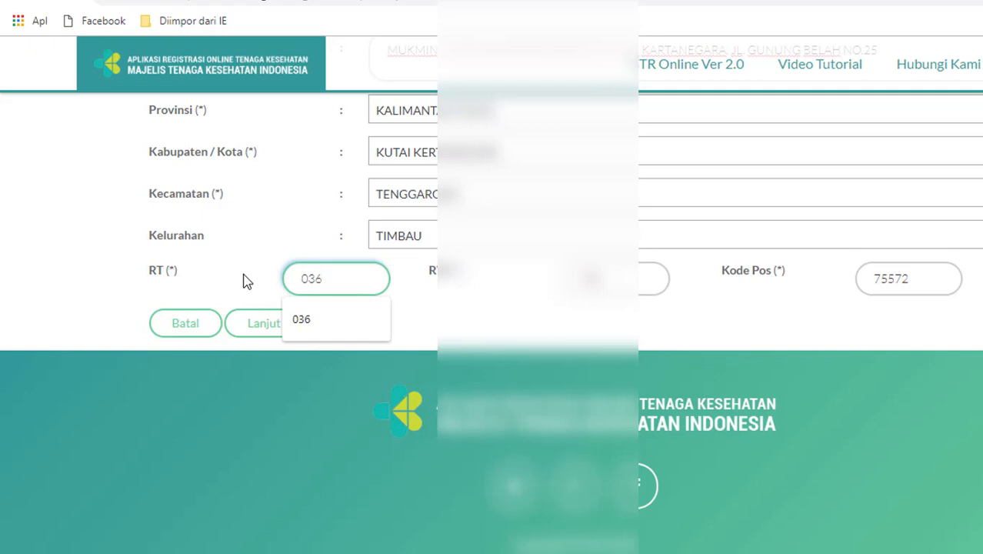
left_click(299, 320)
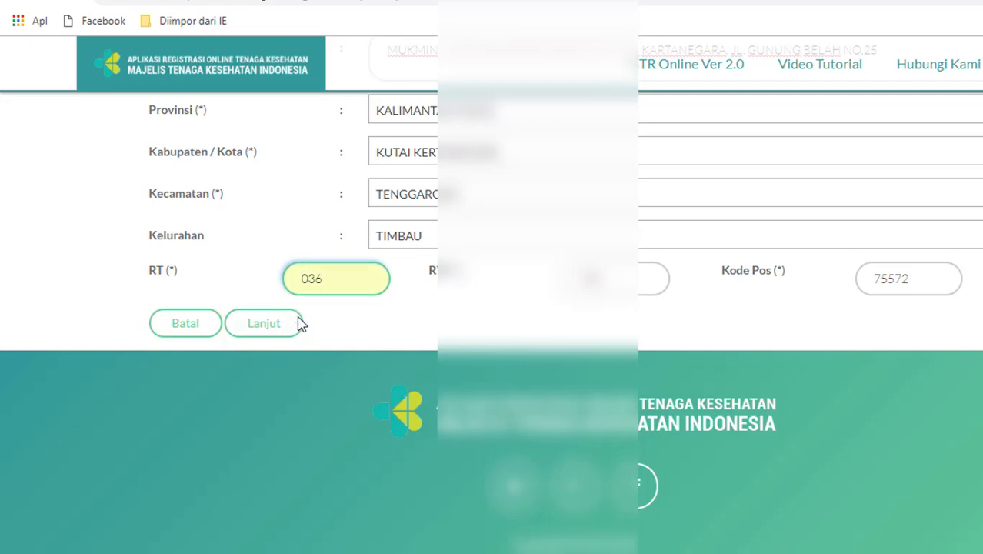
Save the Step 1 biodata with Lanjut and move on to Step 2 Info Administrasi
left_click(258, 329)
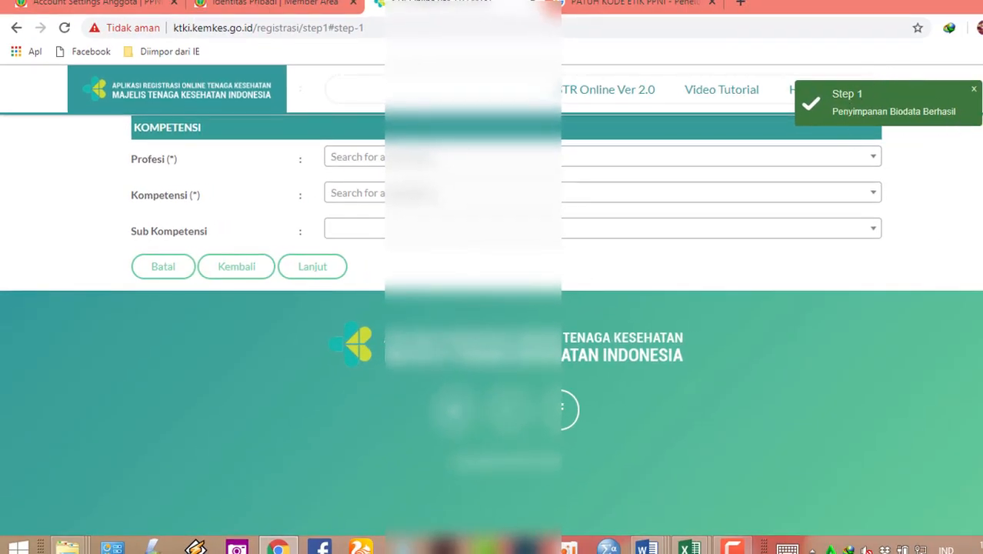
scroll(492, 308, "up", 2)
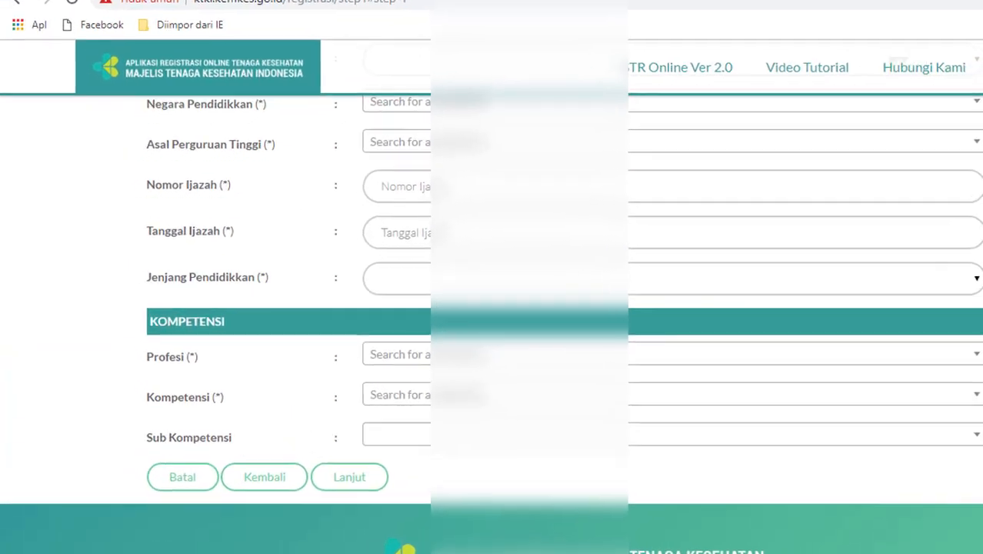
scroll(935, 257, "up", 7)
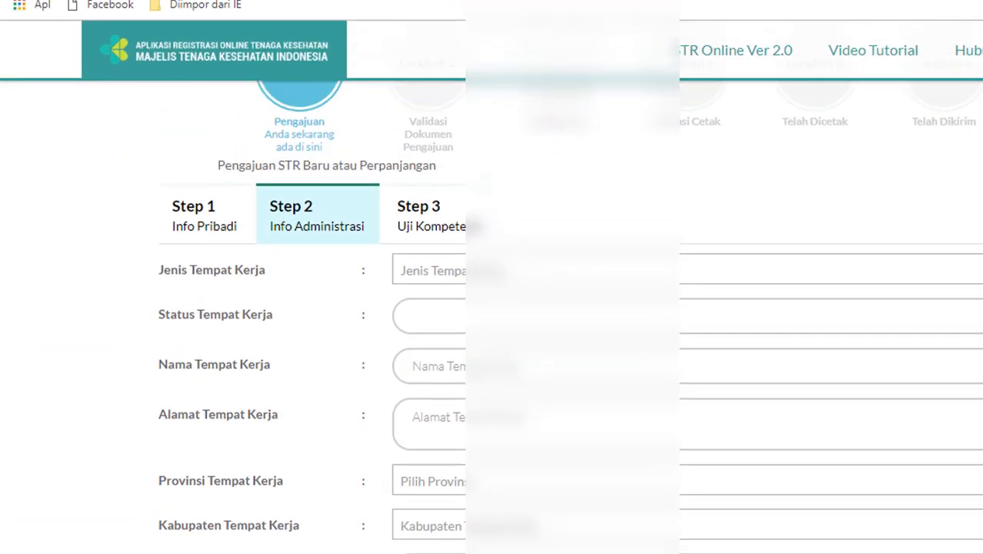
Set the workplace type to Rumah Sakit and its status to Pemerintah
left_click(947, 272)
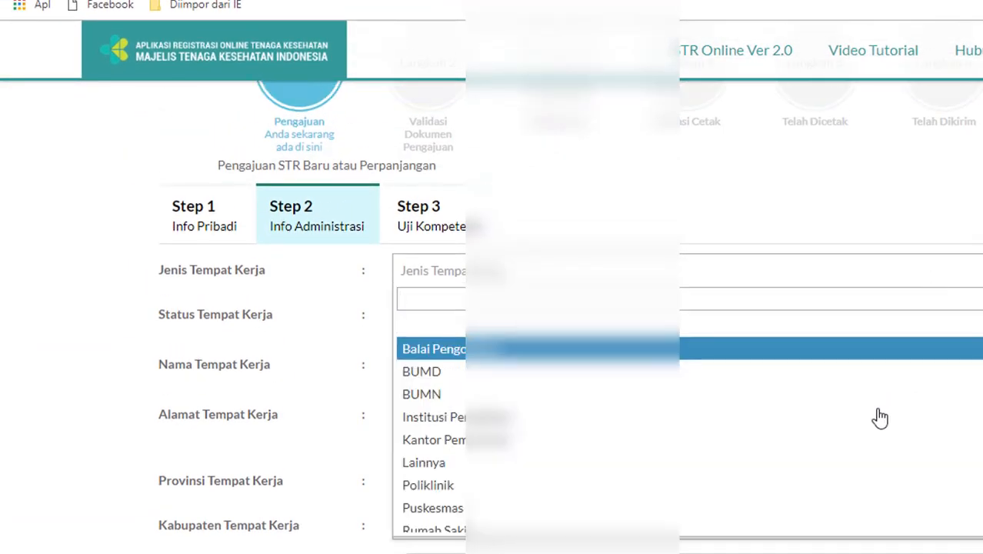
left_click(852, 530)
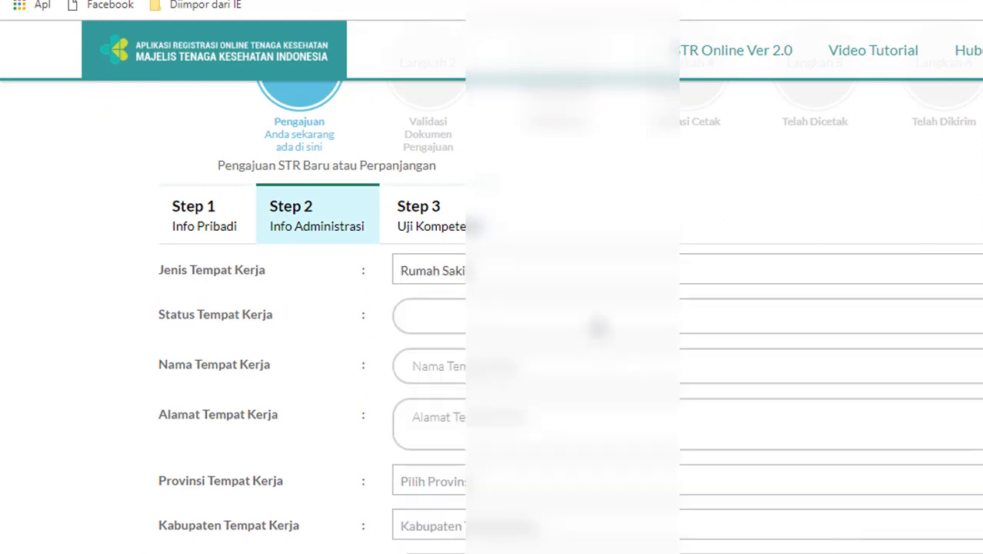
left_click(597, 323)
left_click(579, 380)
Enter the workplace name 'RSUD AMRAWAA' and the hospital's street address
left_click(559, 365)
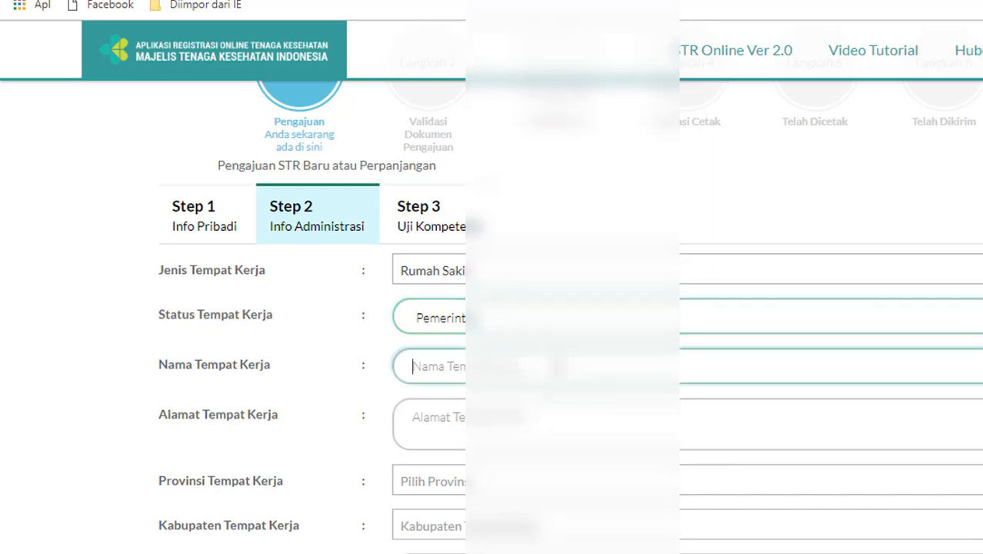
type("RSUD AM")
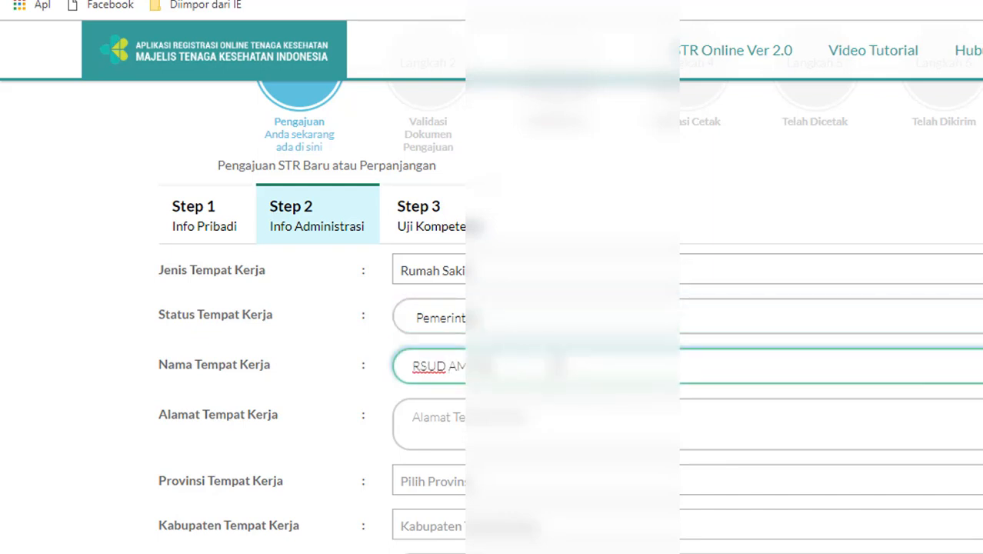
type("RAWA")
type("A")
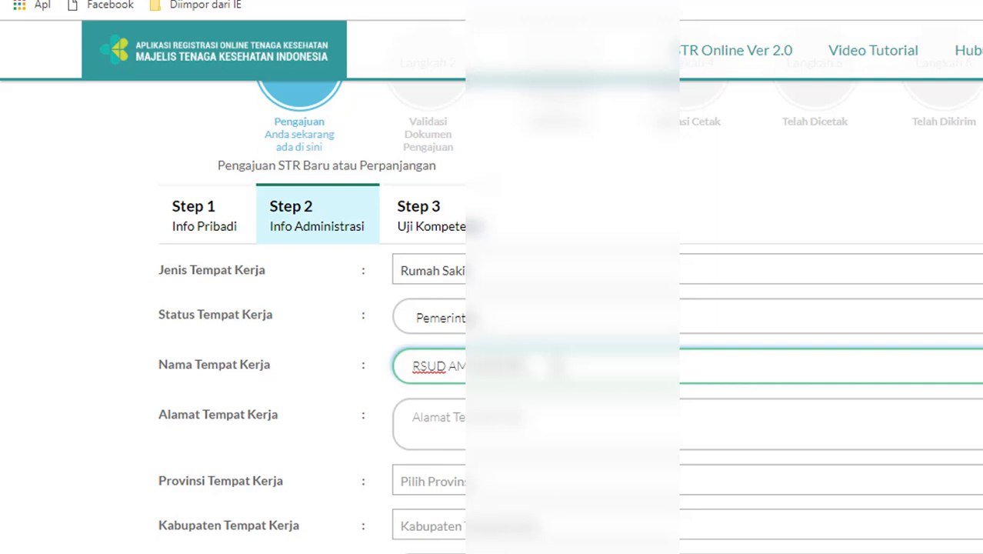
left_click(549, 417)
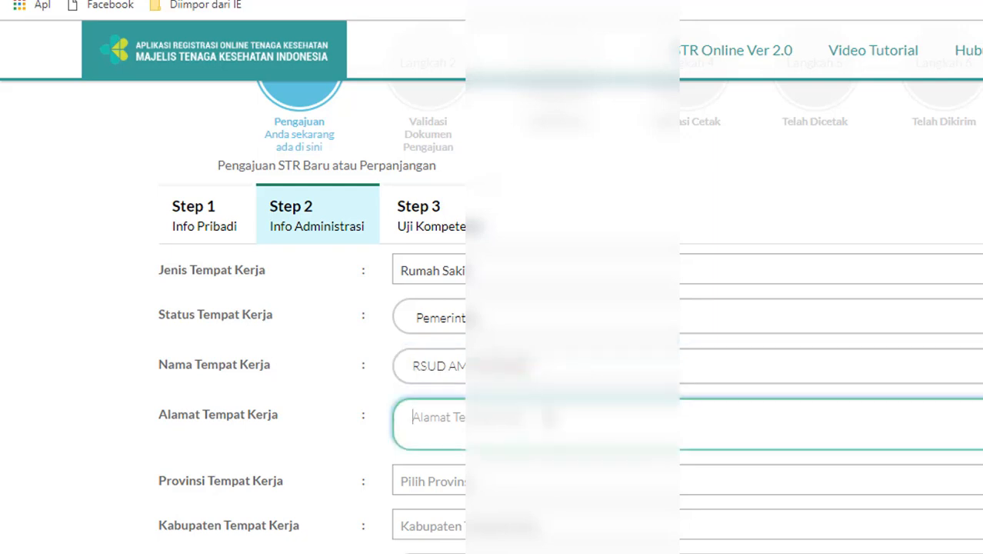
type("JL. RATU")
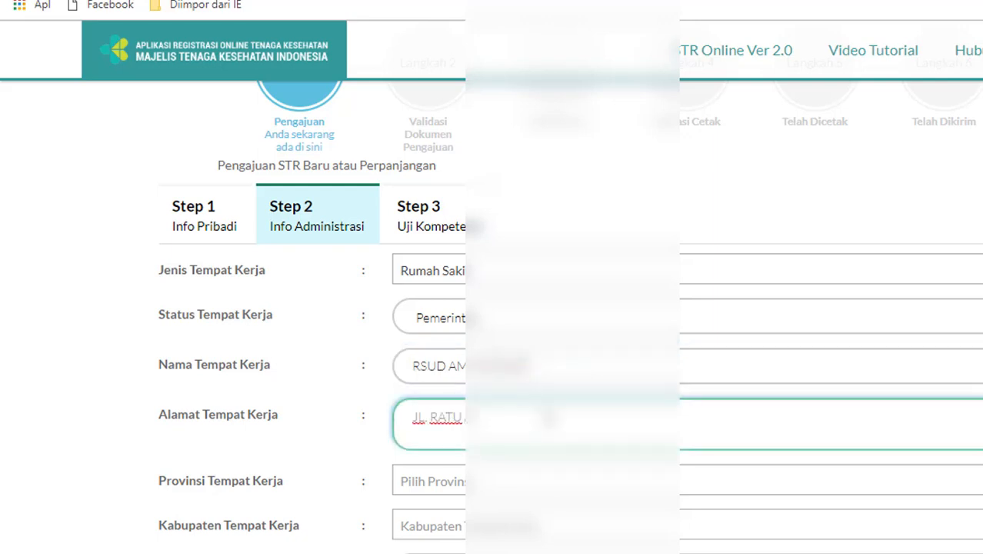
type(" AMANAH N")
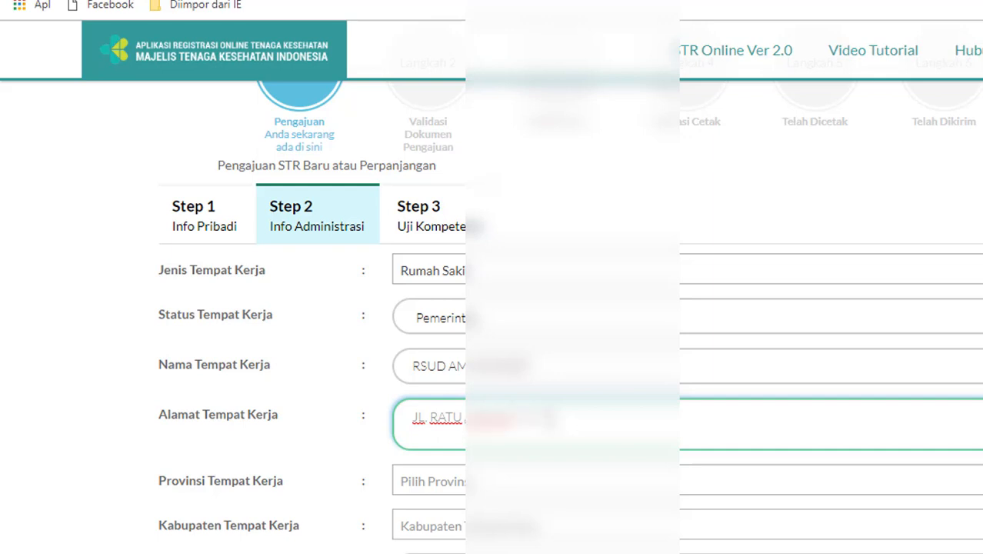
type("KELURAHAN KE")
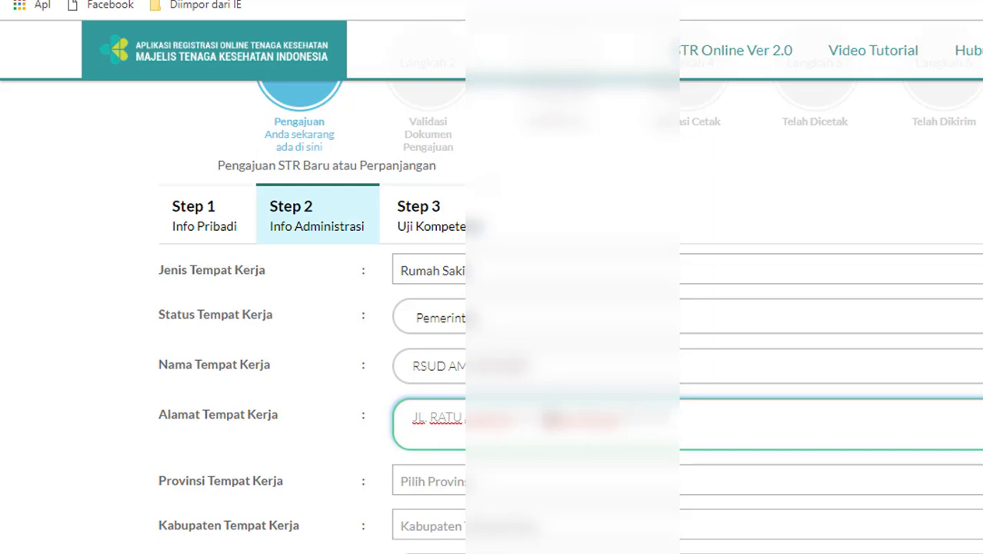
left_click(584, 488)
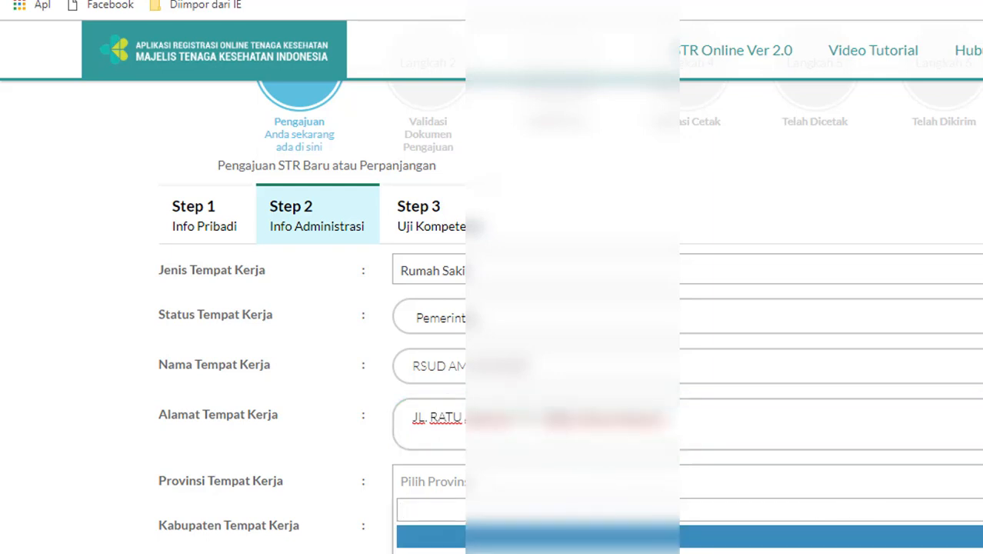
Set the workplace province to Kalimantan and the regency to Kutai
scroll(308, 308, "down", 5)
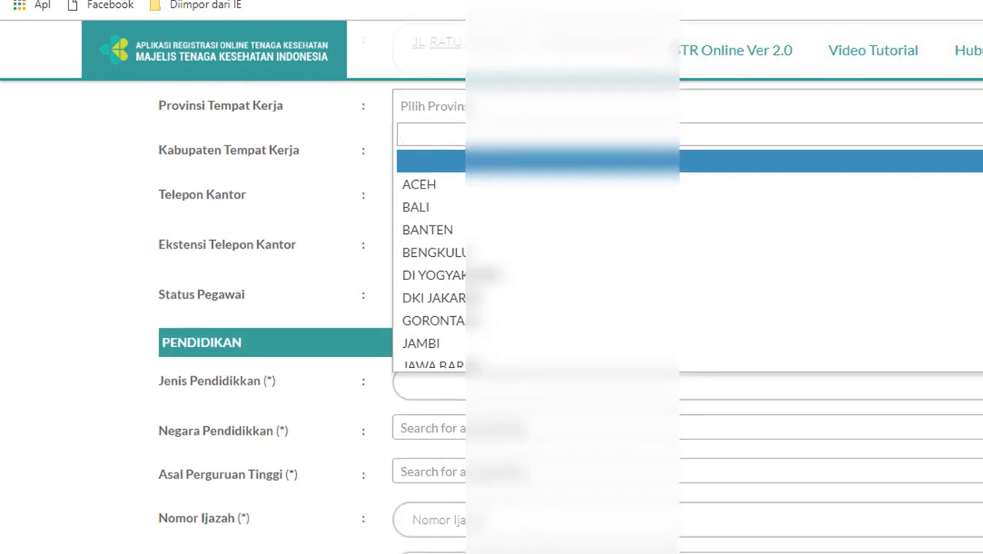
scroll(892, 338, "down", 3)
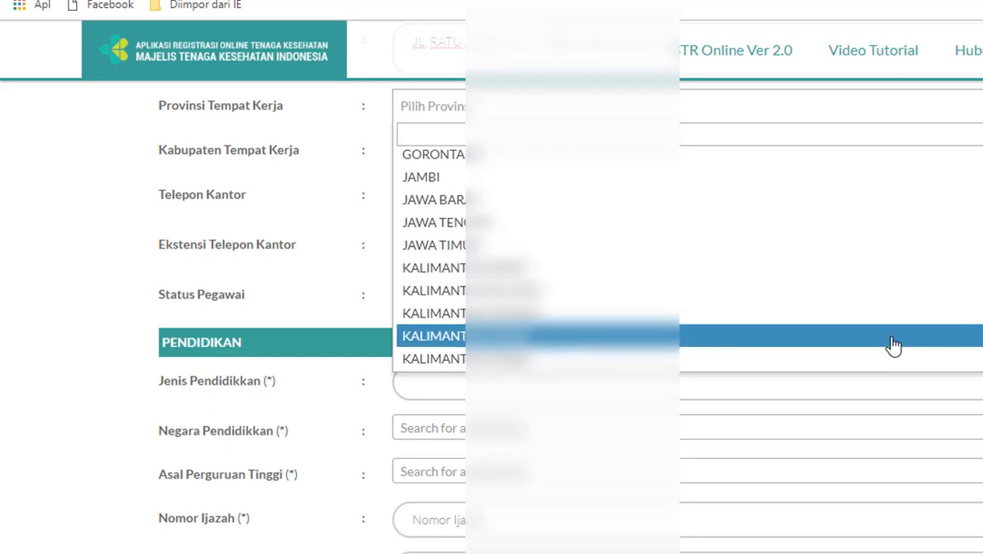
left_click(892, 339)
left_click(972, 150)
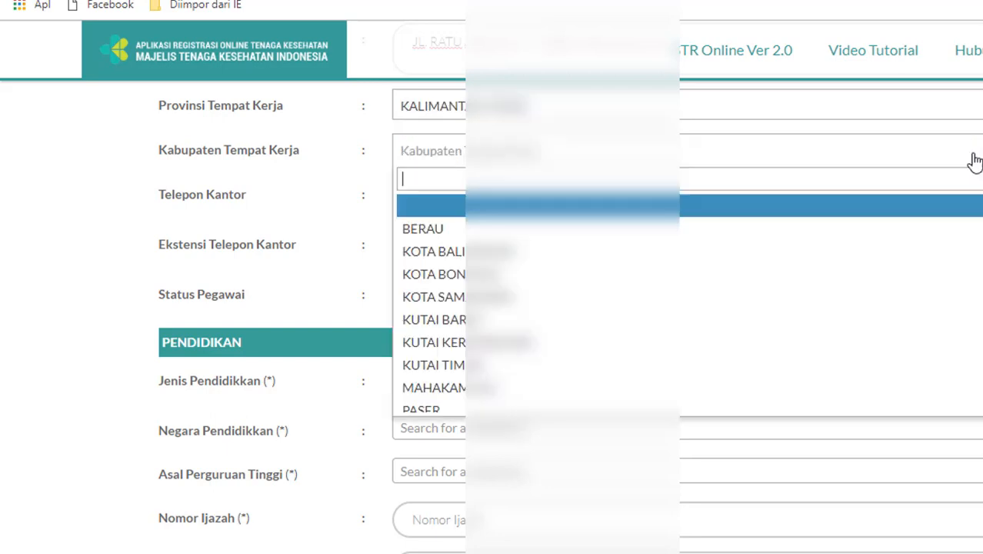
left_click(902, 355)
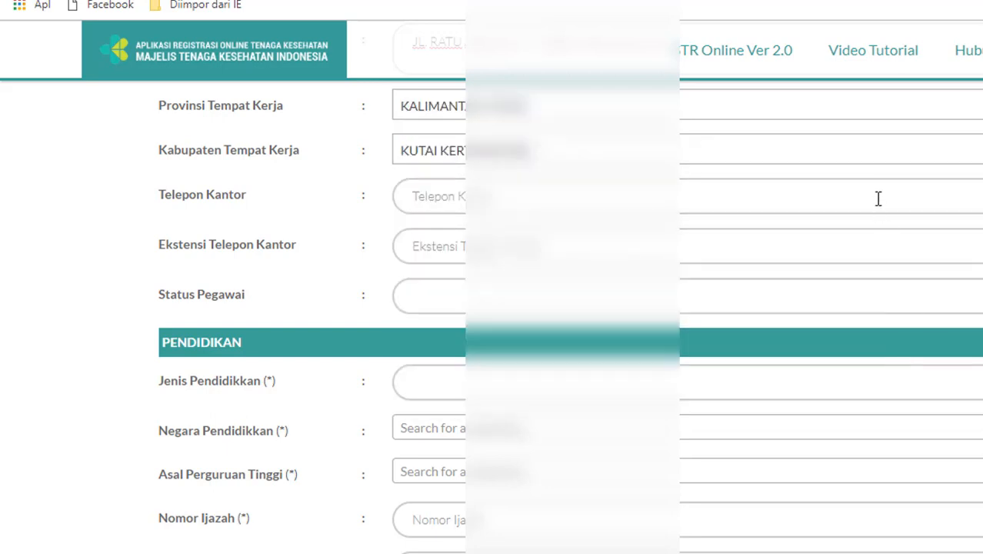
Enter the office phone number, correcting the mistyped digits
left_click(878, 198)
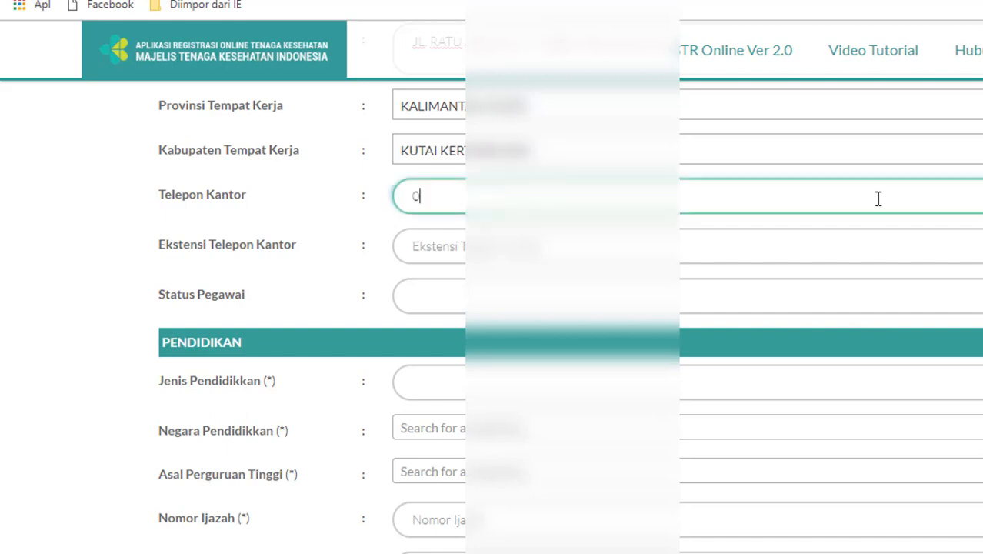
left_click(798, 247)
Enter extension 000, set employment status to SWASTA and choose the first education type
type("000")
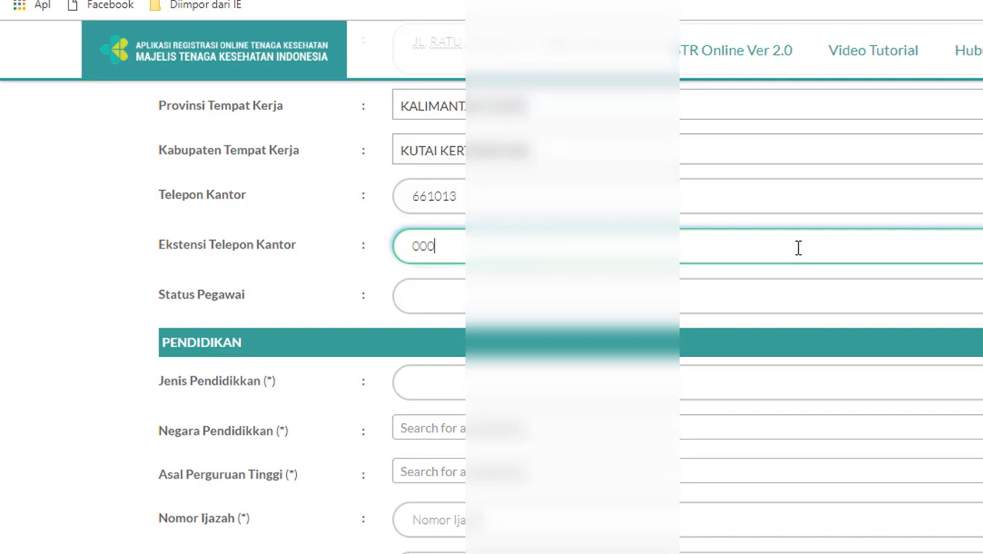
left_click(775, 304)
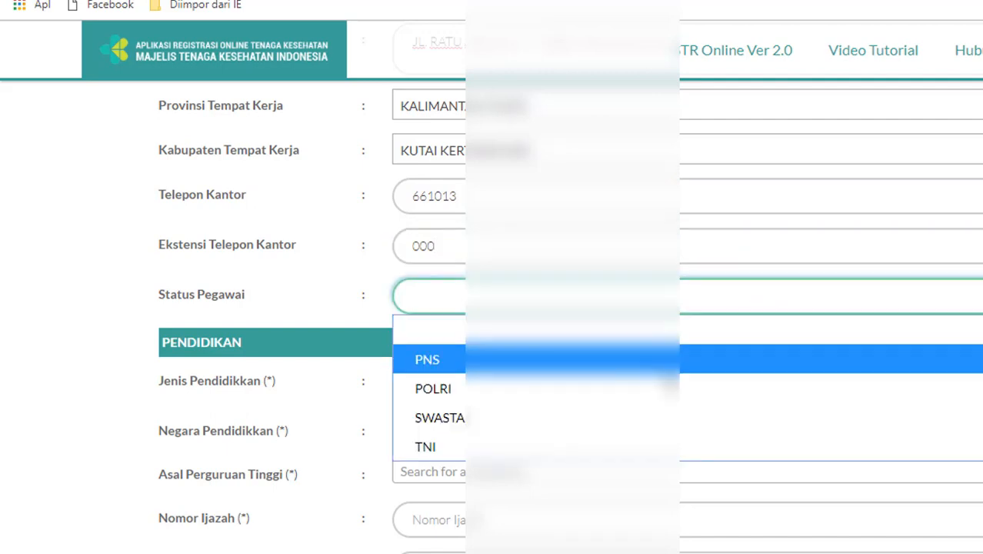
left_click(643, 421)
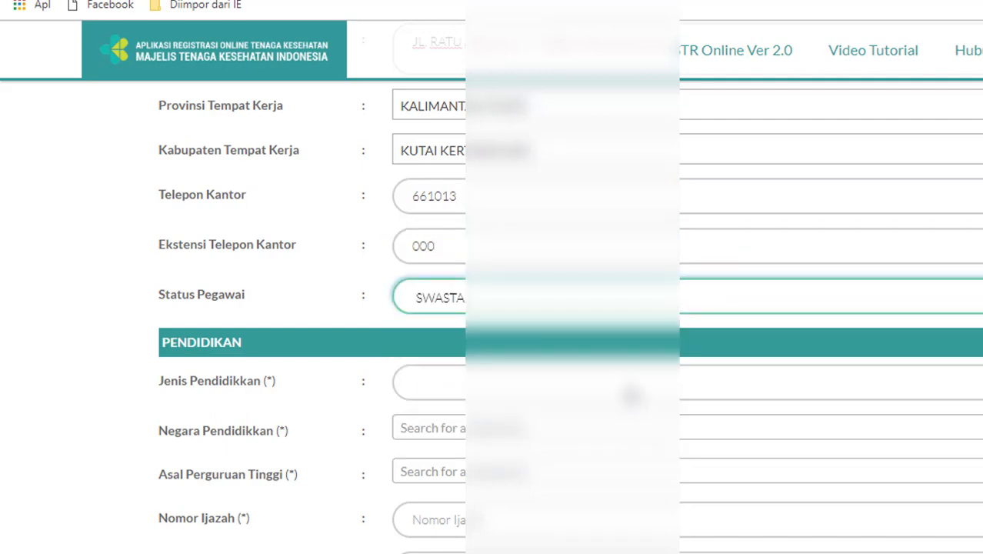
left_click(631, 386)
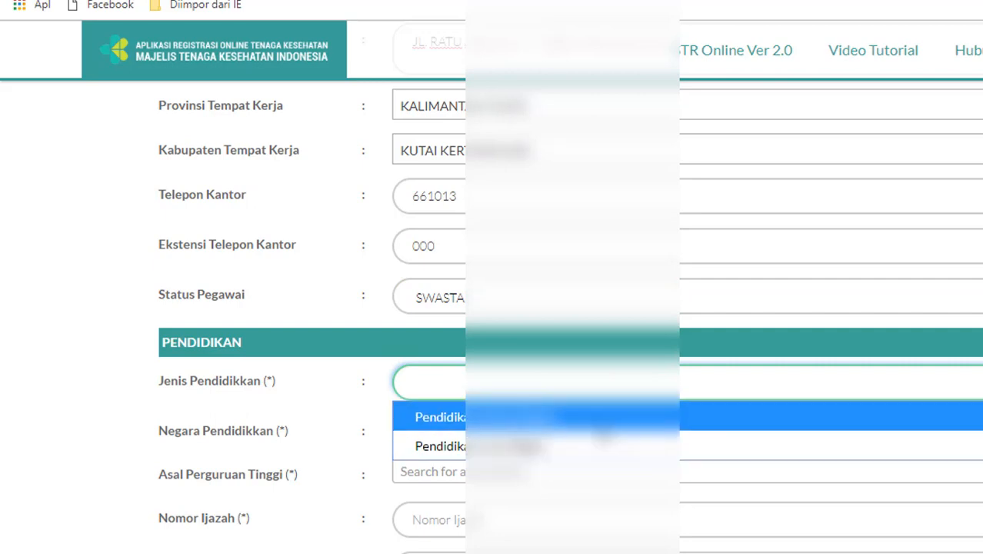
left_click(608, 413)
Set the education country to Indonesia and pick a Samarinda nursing academy as the college
left_click(603, 437)
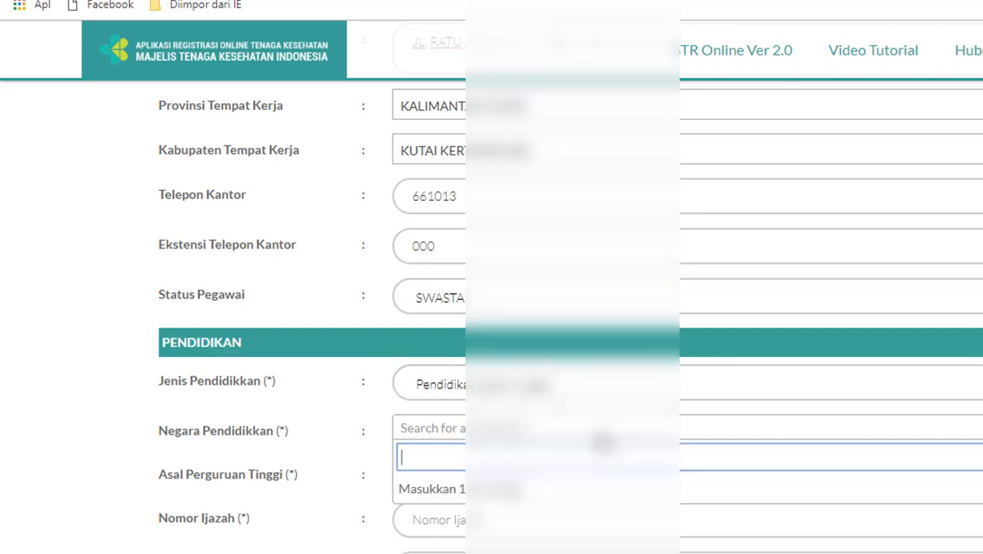
type("INDO")
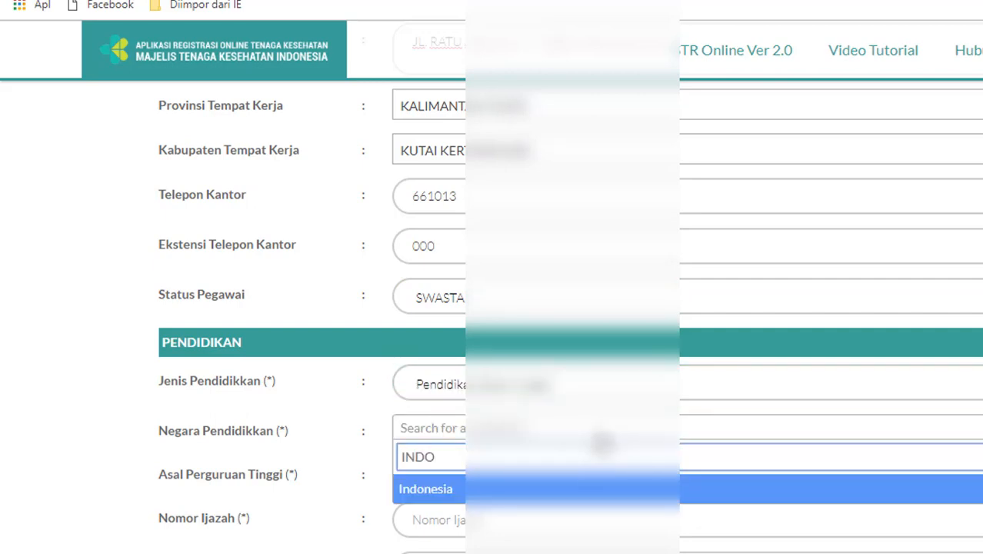
left_click(583, 490)
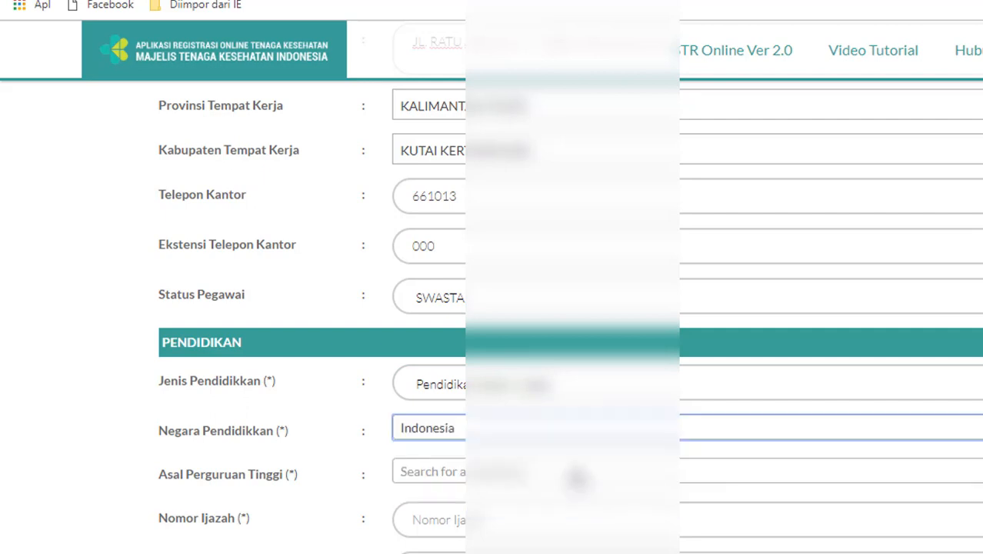
left_click(577, 478)
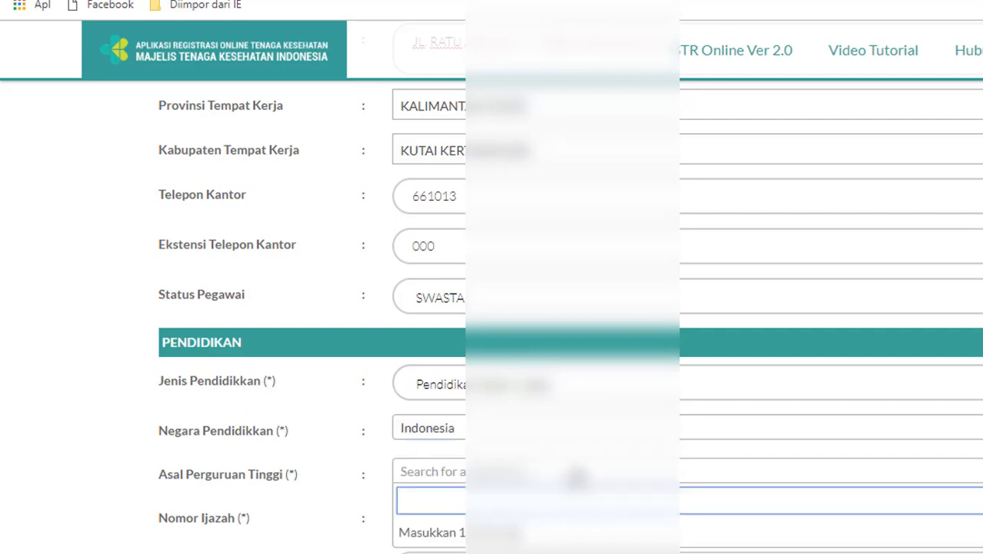
type("AKP")
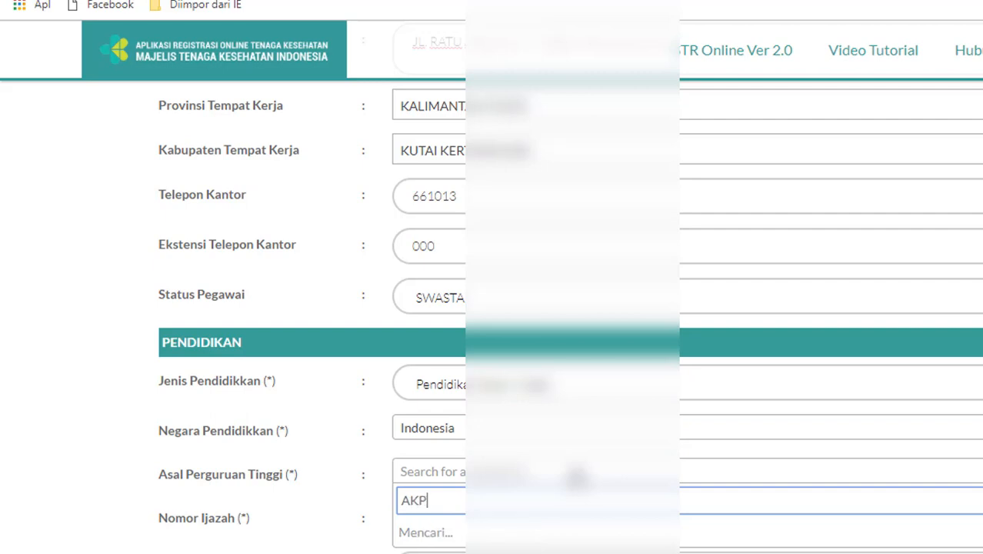
key("BackSpace")
key("BackSpace")
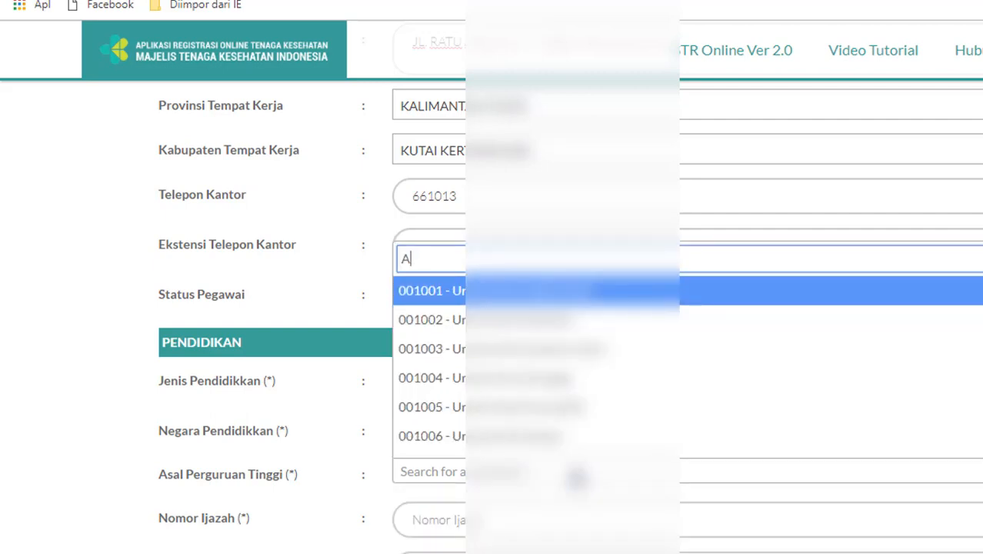
type("kademi ke")
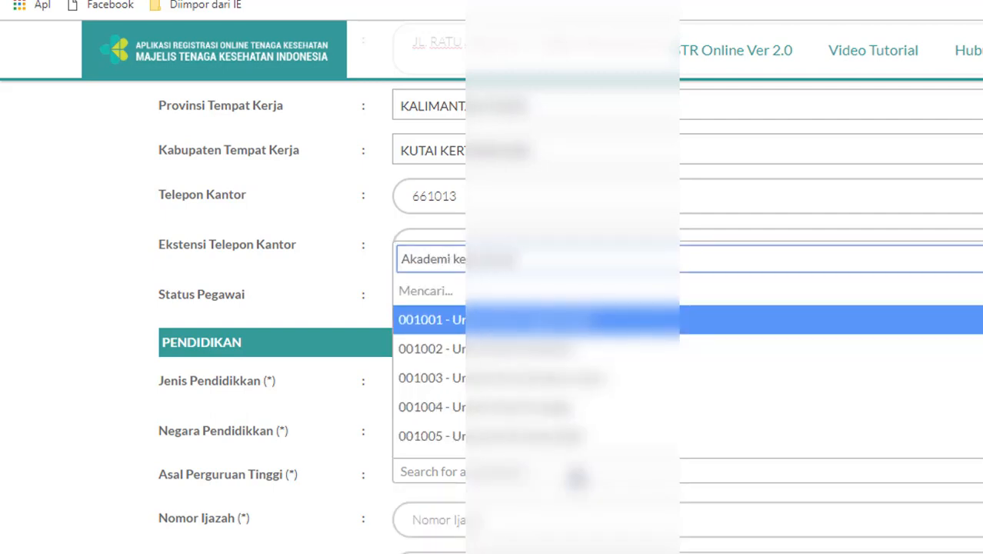
type("perawatan muh")
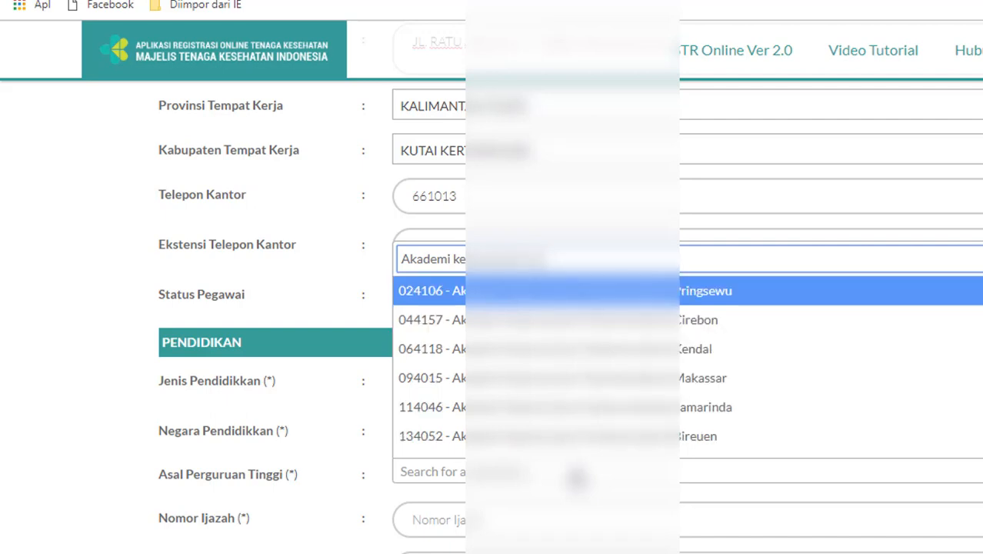
left_click(583, 407)
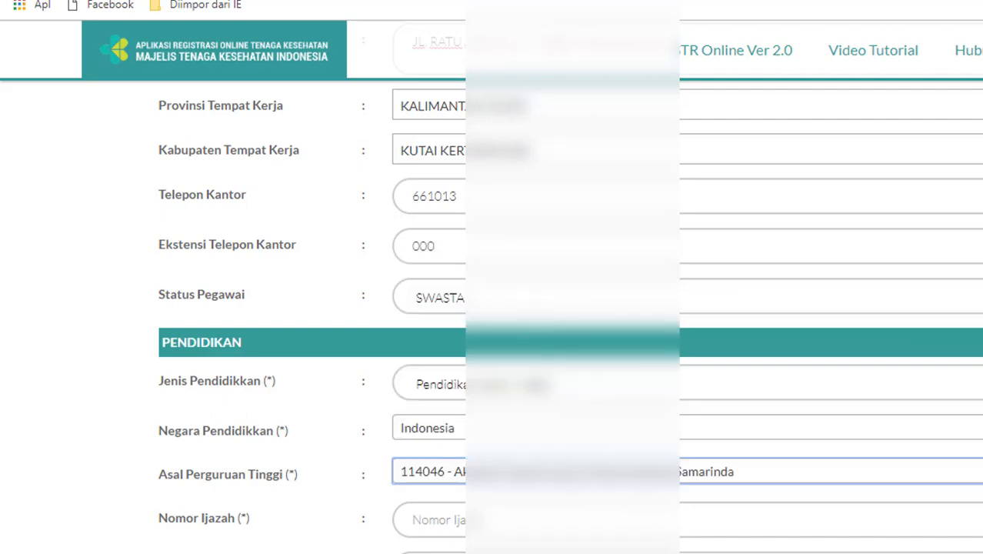
Change the college to academy 344058 and enter the diploma number
scroll(646, 508, "down", 3)
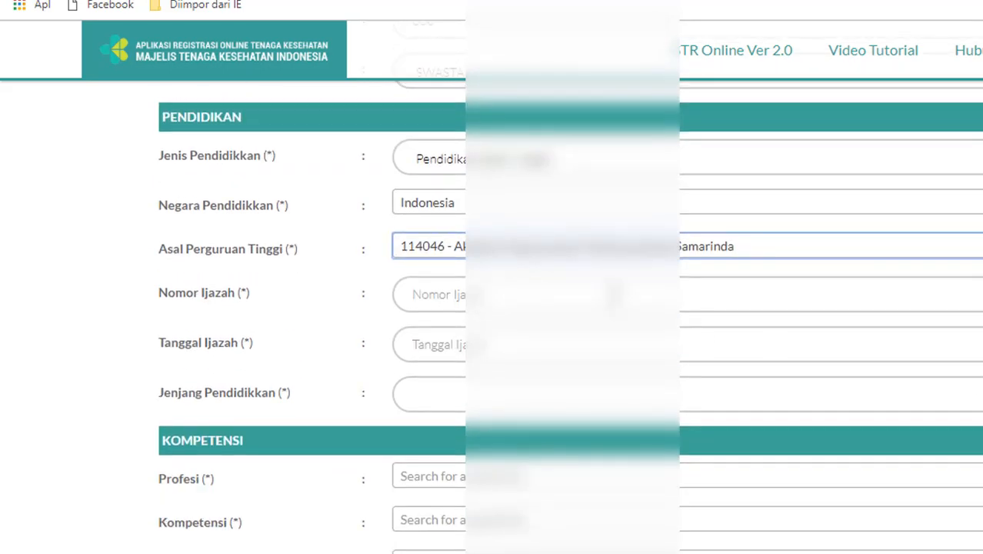
left_click(614, 296)
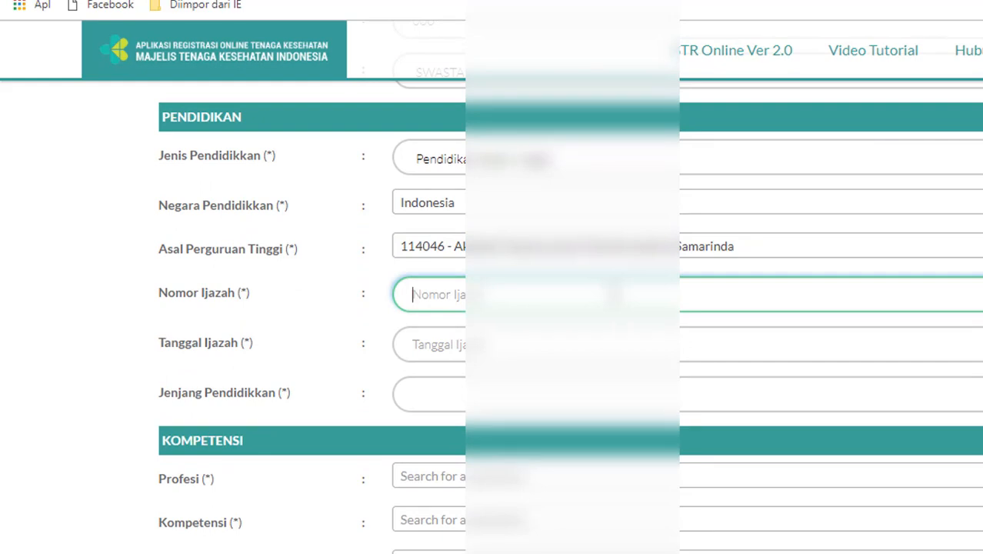
left_click(781, 250)
type("demi keperawatan")
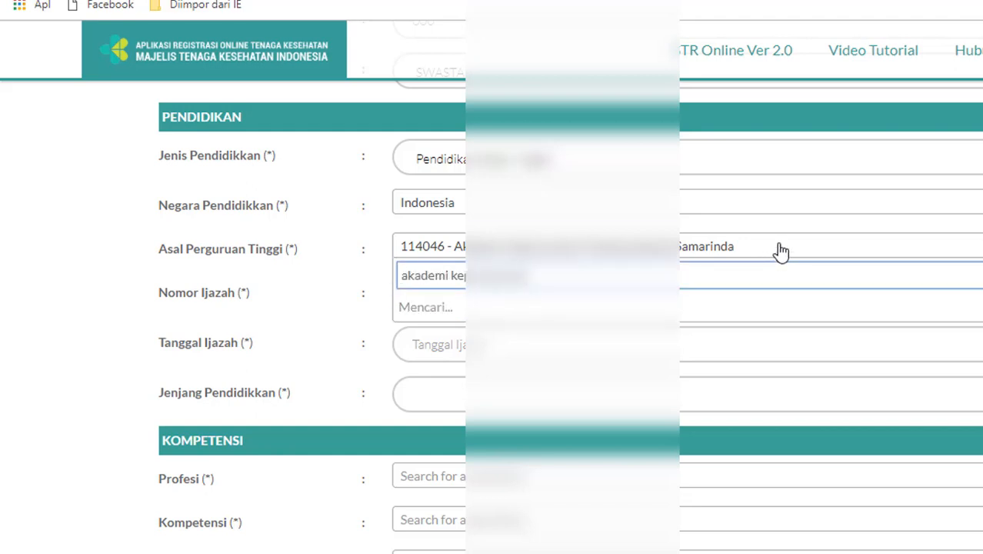
key("BackSpace")
key("BackSpace")
key("BackSpace")
key("BackSpace")
key("BackSpace")
type("w")
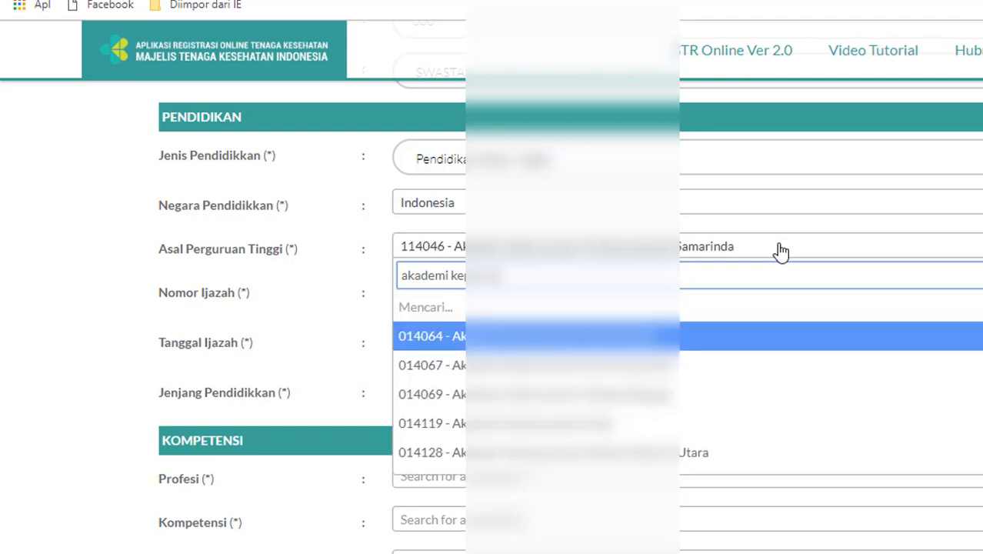
type("atan")
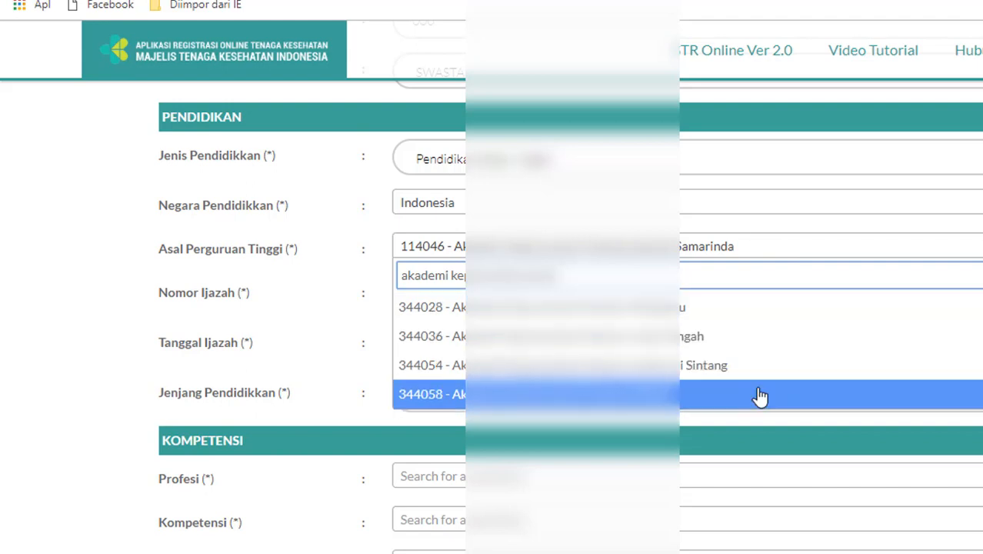
left_click(758, 399)
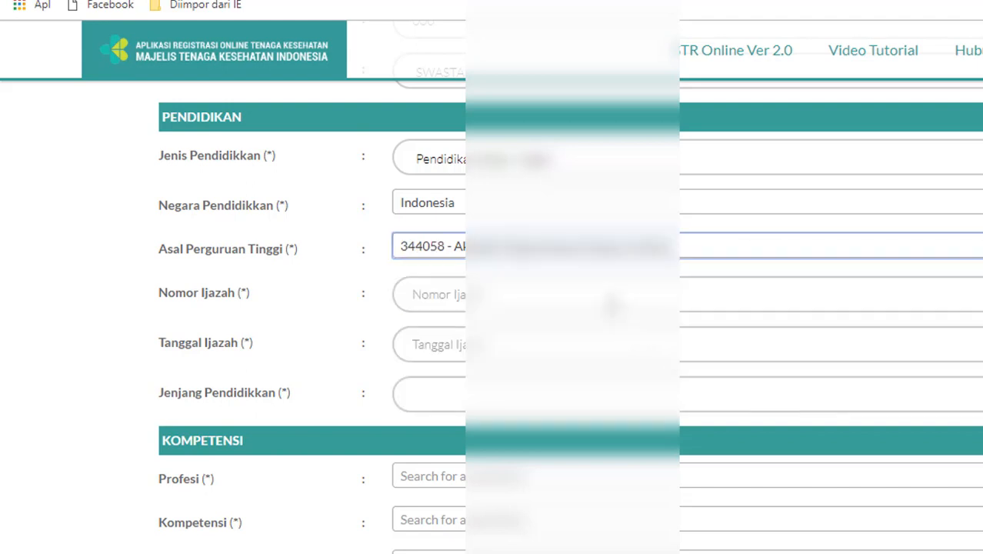
left_click(611, 306)
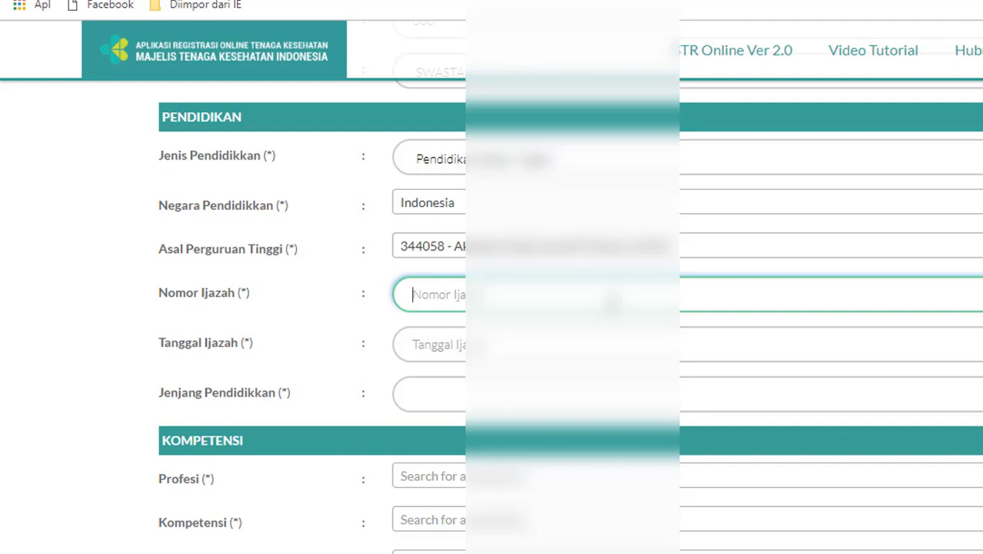
type("074/2006")
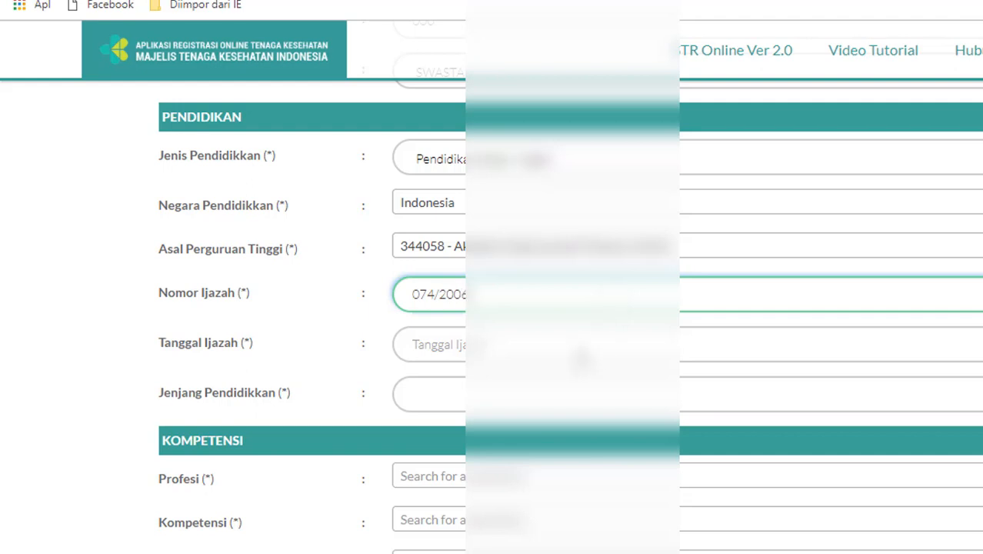
Correct the diploma date to a day in August 2006 using the calendar
left_click(581, 354)
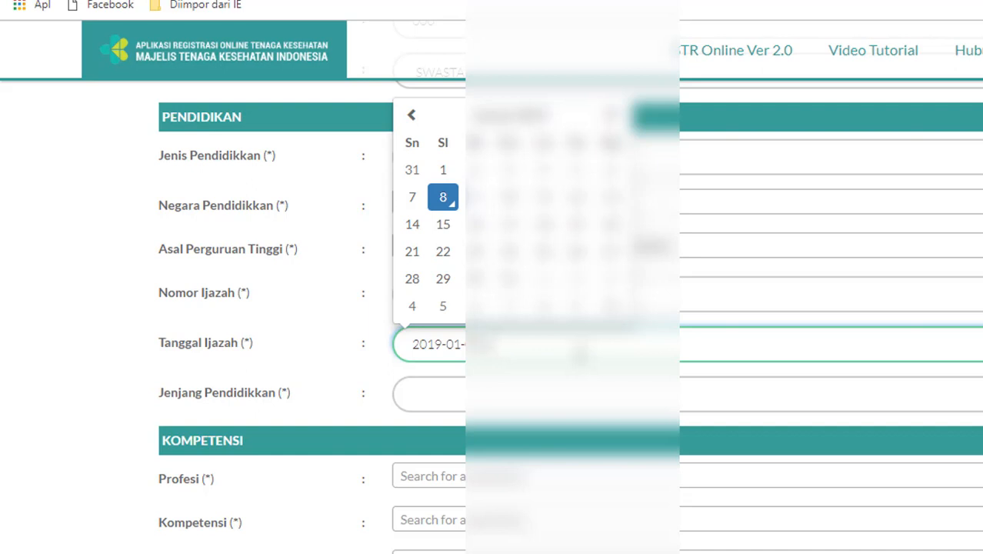
key("BackSpace")
key("BackSpace")
key("BackSpace")
key("BackSpace")
key("BackSpace")
key("BackSpace")
key("BackSpace")
key("BackSpace")
key("BackSpace")
key("BackSpace")
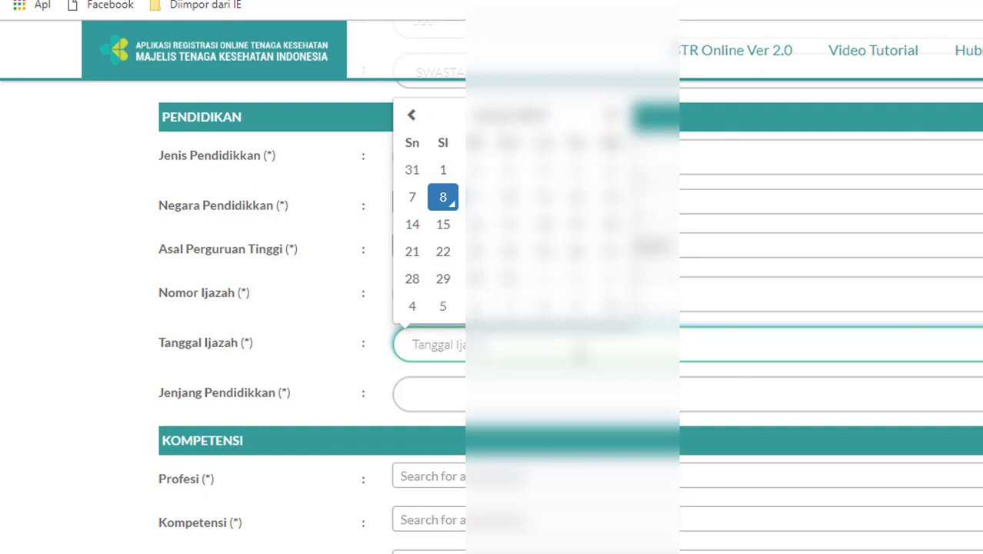
left_click(504, 117)
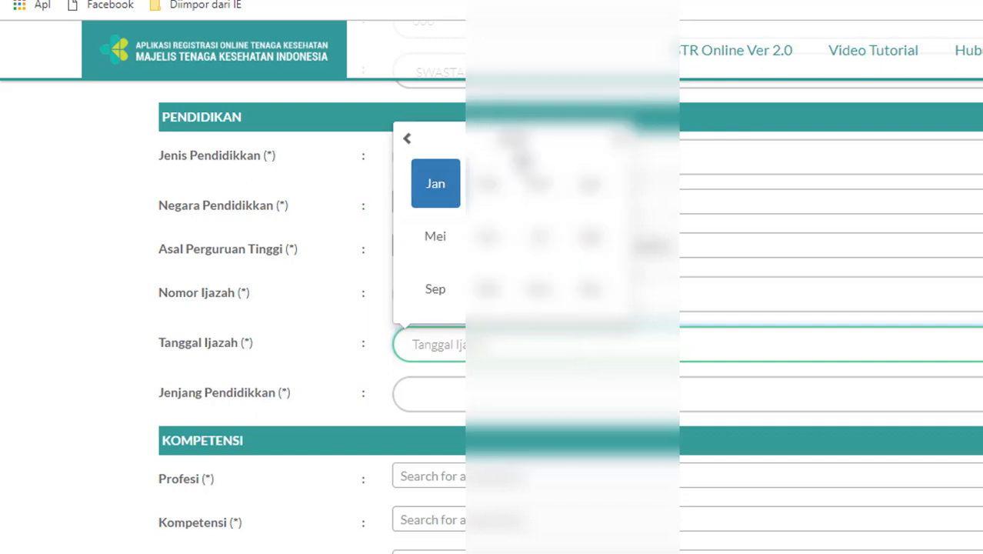
left_click(512, 138)
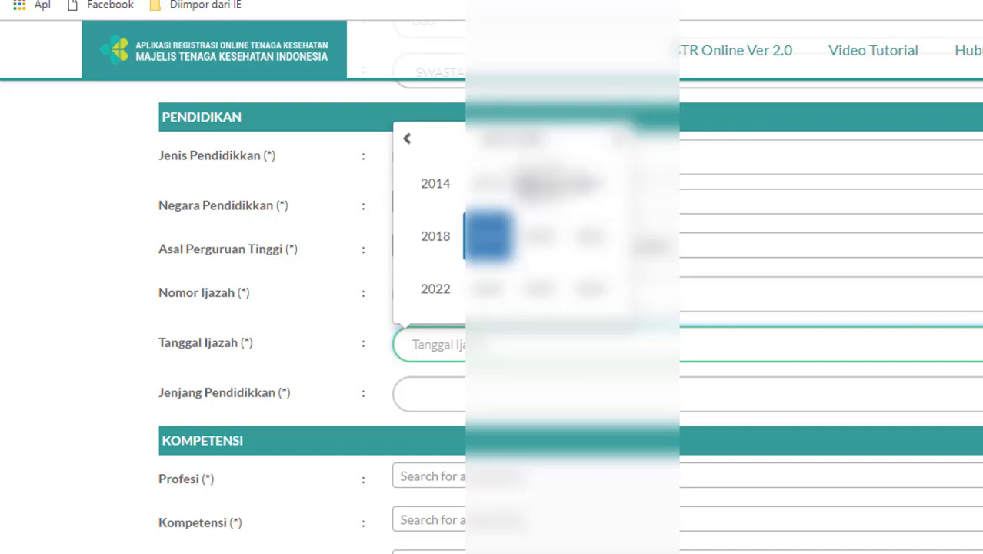
left_click(407, 146)
left_click(538, 183)
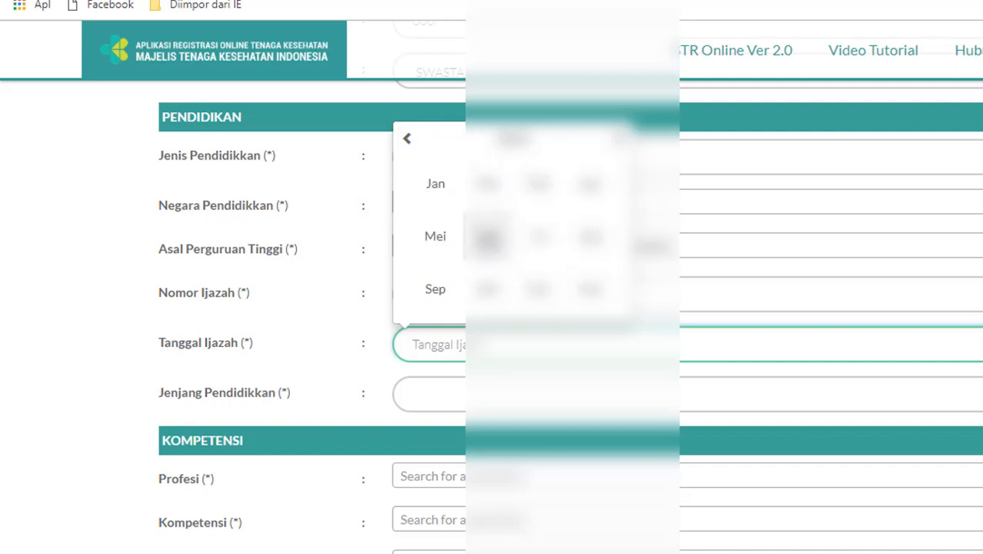
left_click(591, 241)
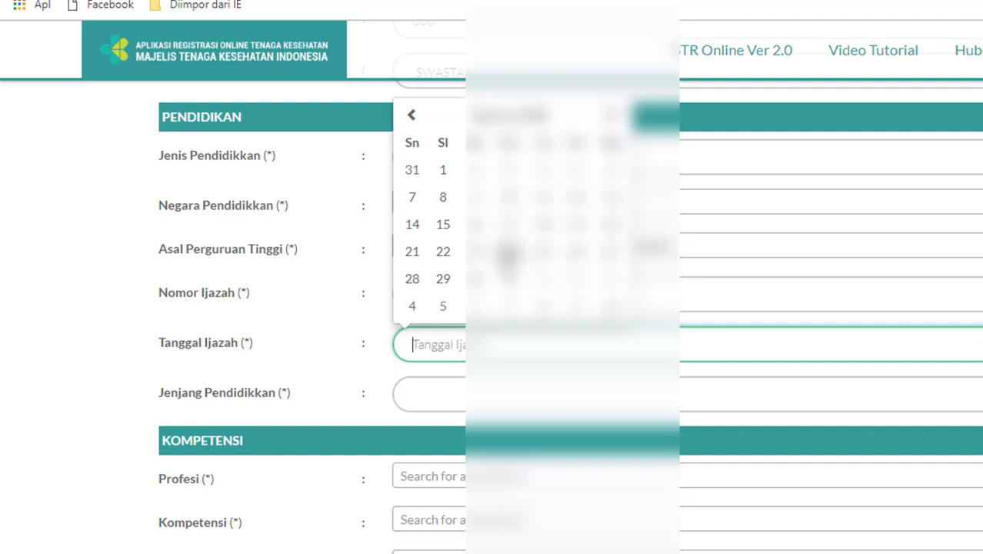
left_click(477, 226)
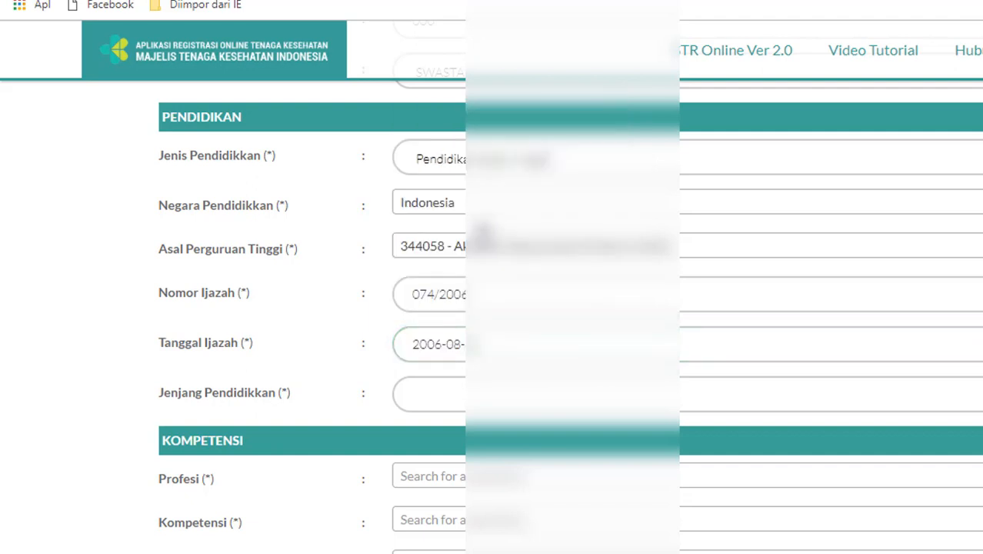
Set the Jenjang Pendidikan education level to 'Di Atas'
left_click(480, 398)
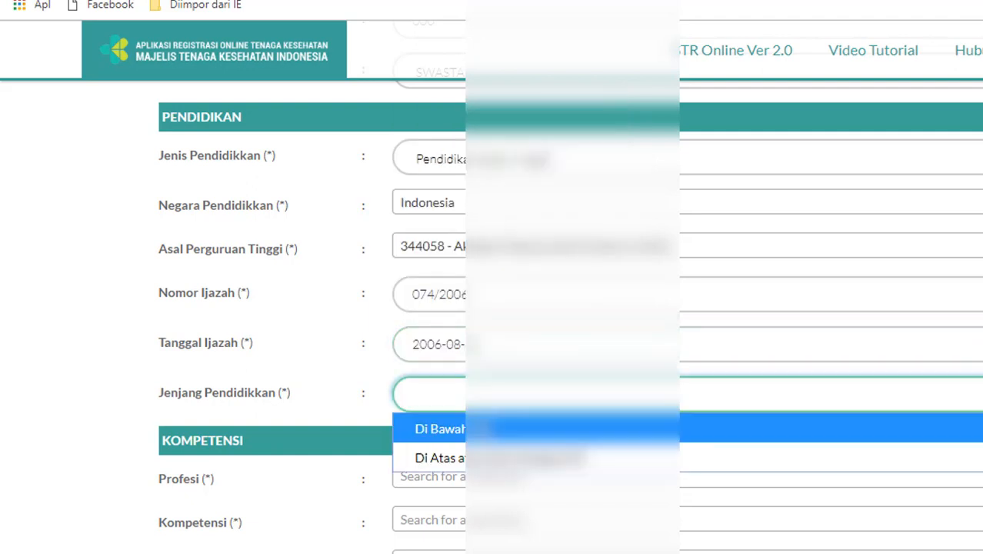
left_click(477, 458)
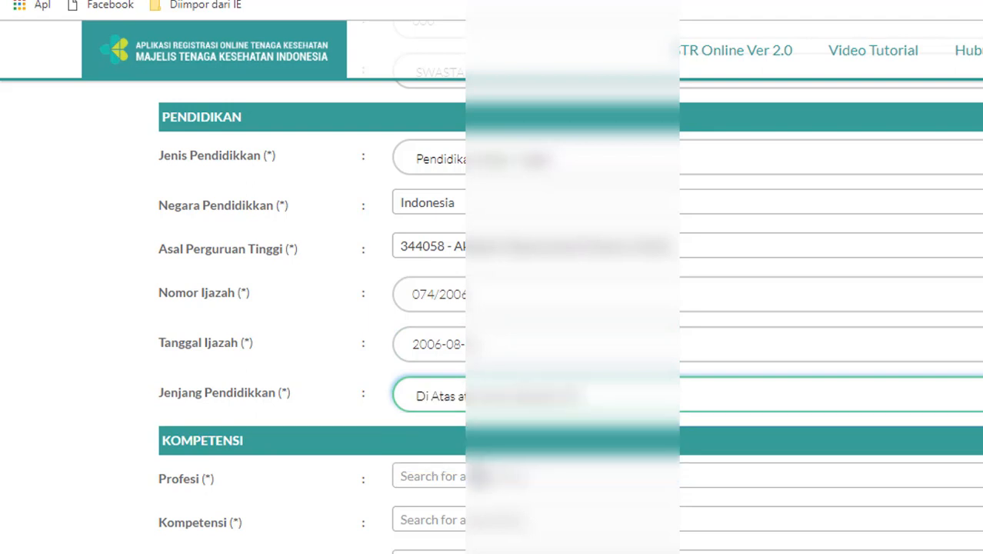
left_click(508, 403)
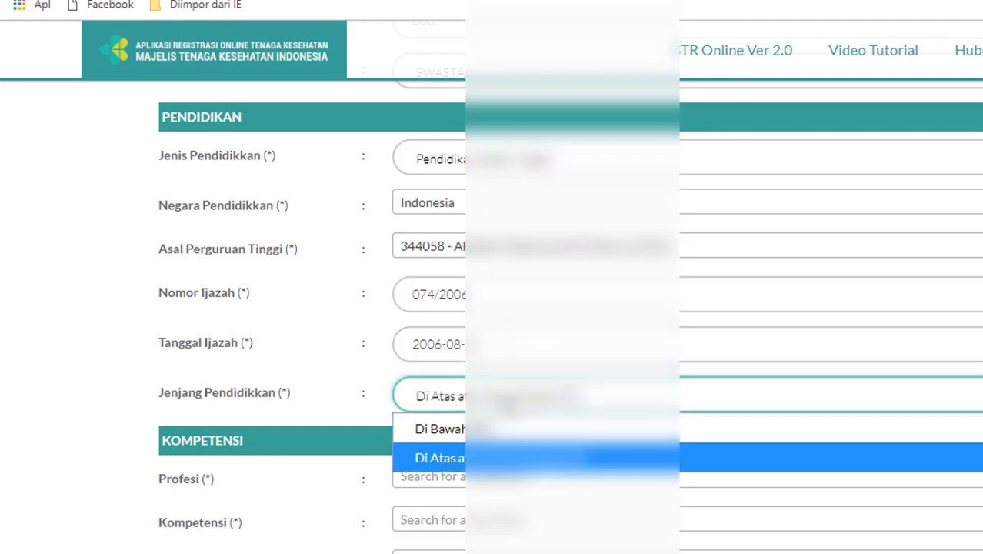
left_click(508, 405)
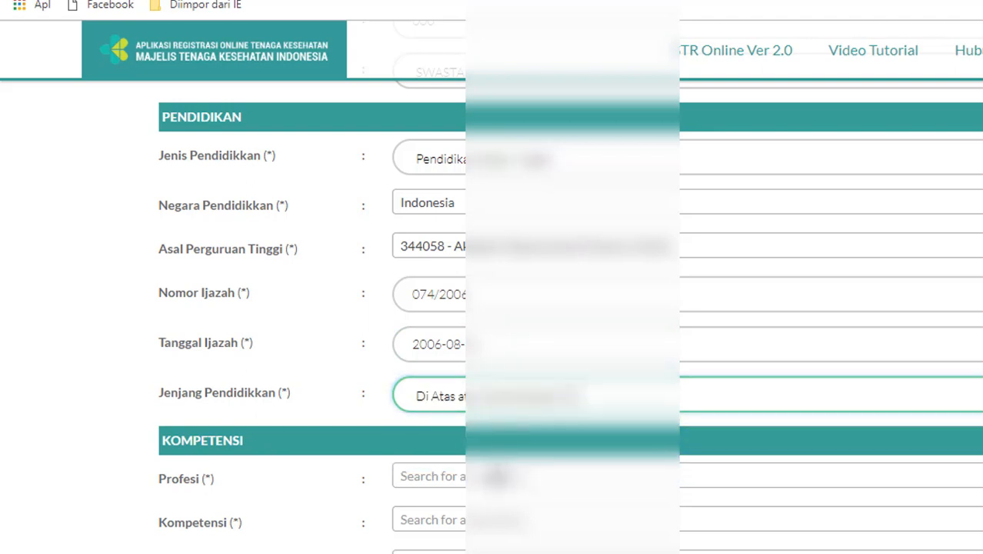
left_click(498, 476)
Choose Perawat as the profession and Ahli Madya as the competence
scroll(569, 353, "down", 3)
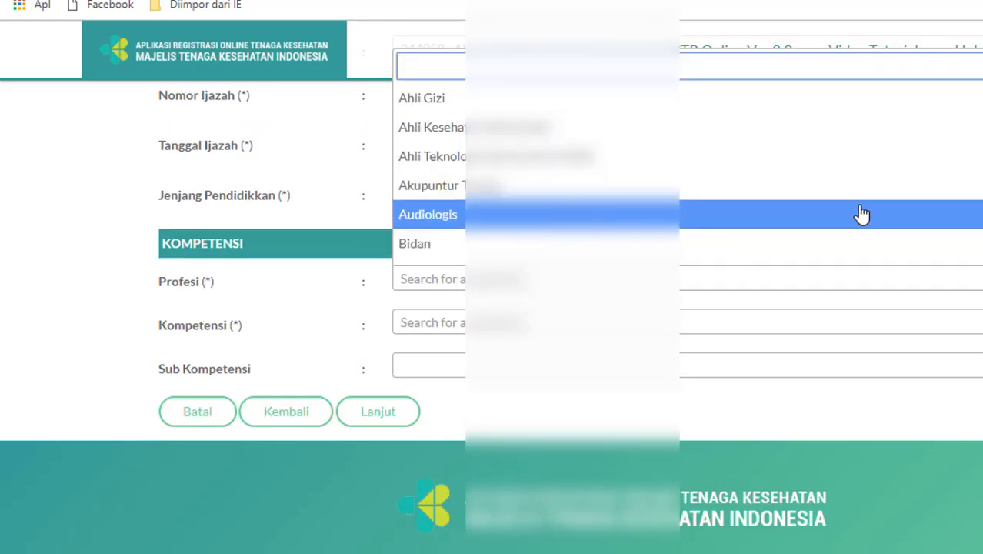
scroll(539, 169, "down", 5)
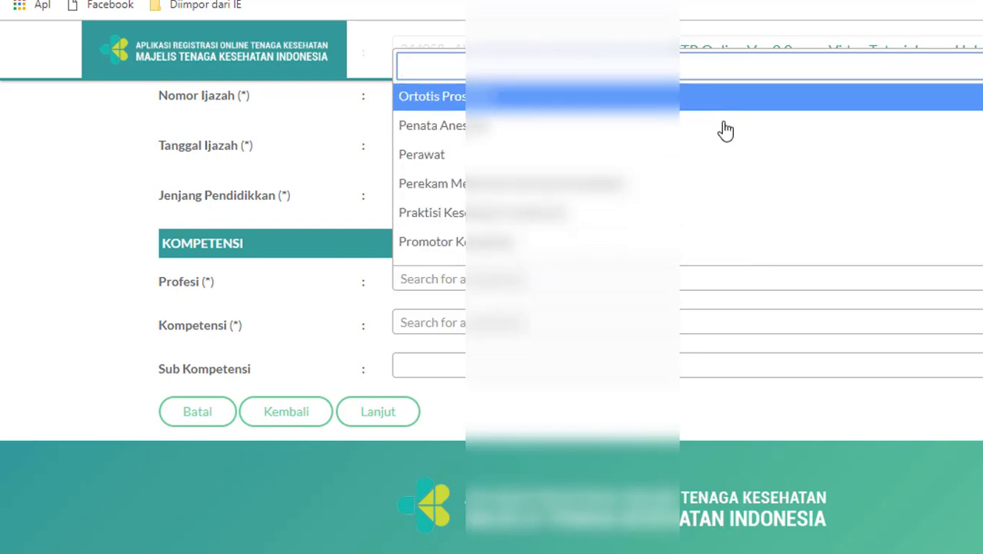
left_click(724, 153)
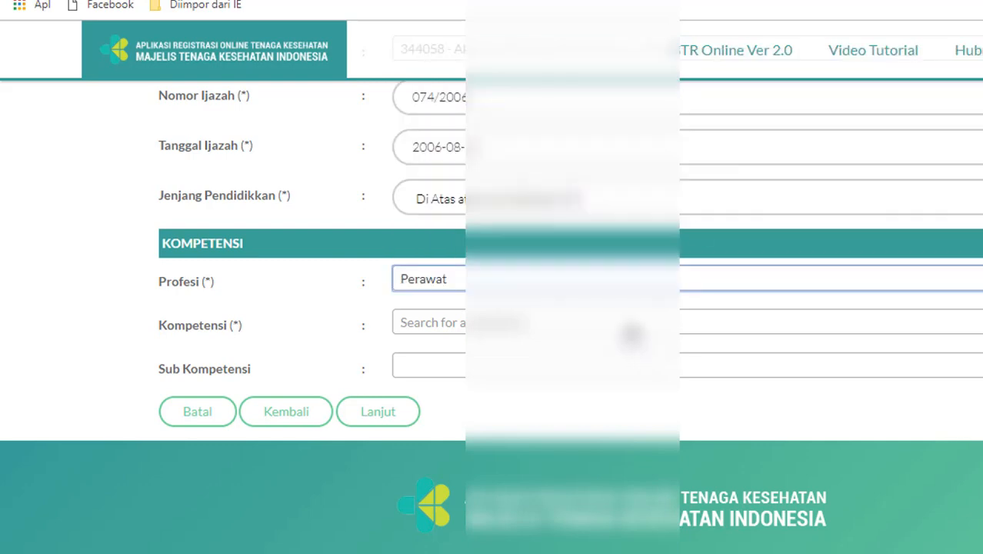
left_click(632, 332)
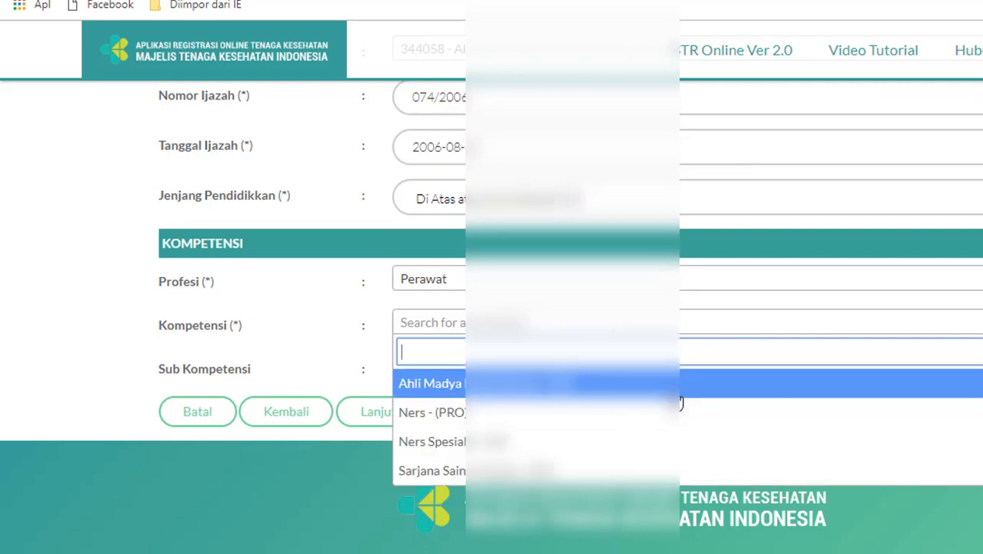
left_click(680, 400)
Enter 'tidak ada' for Sub Kompetensi and save Step 2 with Lanjut
left_click(638, 373)
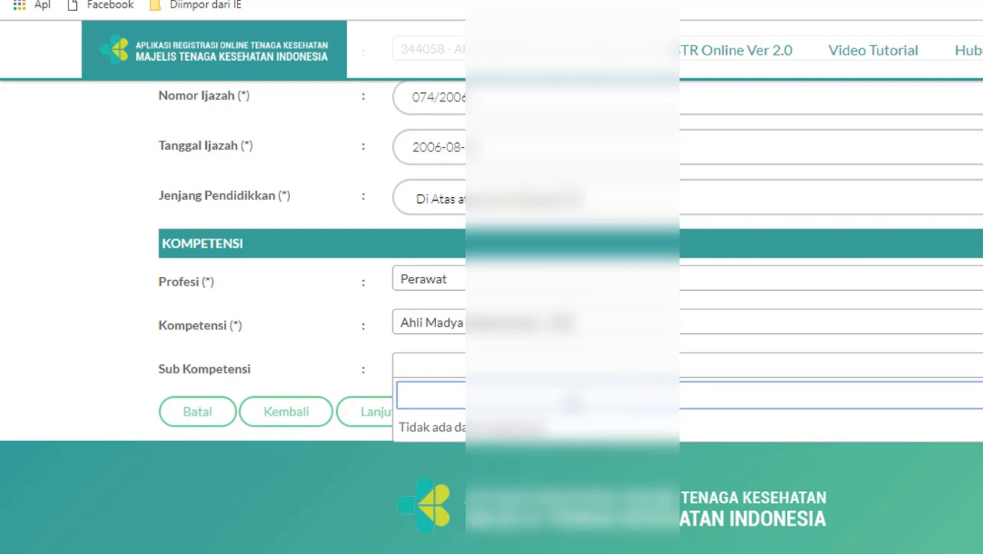
type("tidak ada")
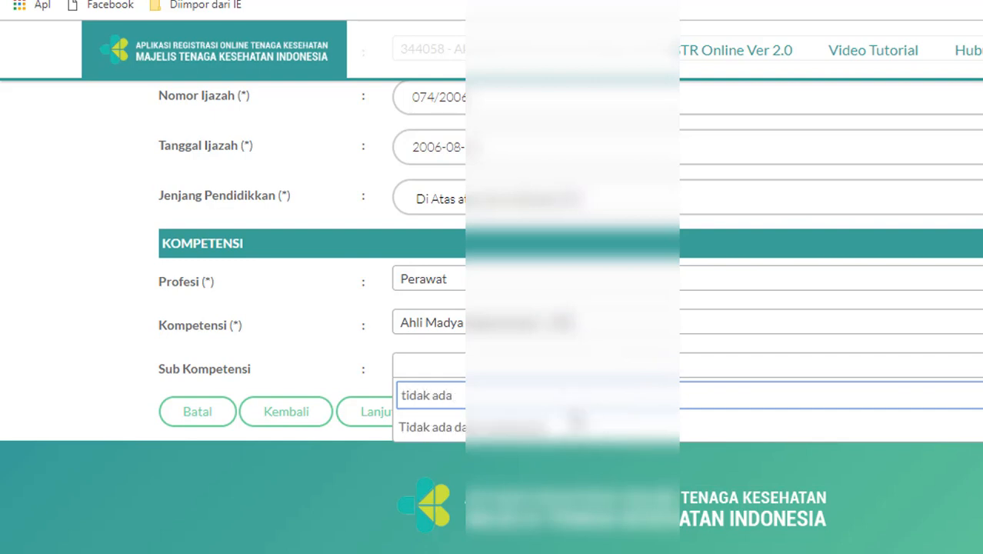
left_click(371, 423)
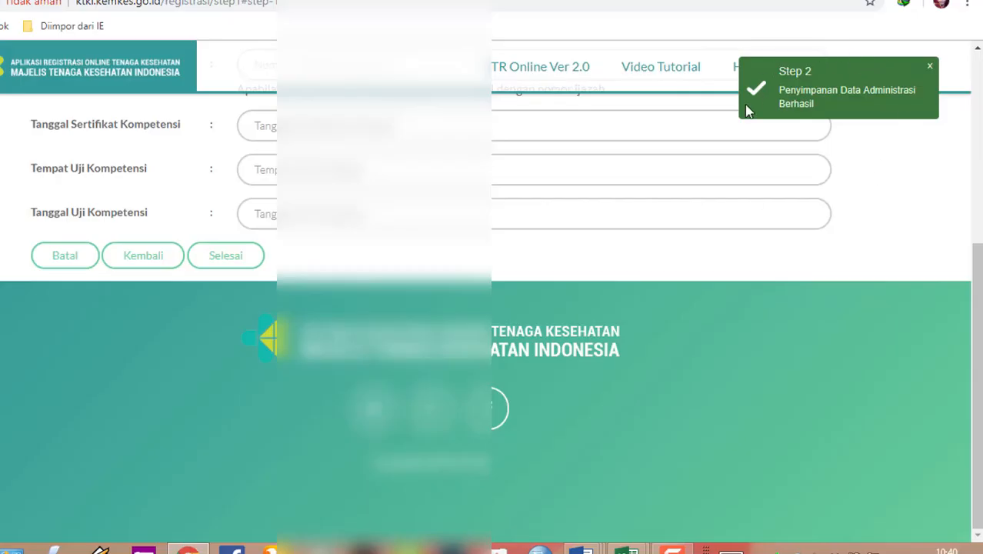
Enter the competency certificate number
left_click_drag(975, 263, 980, 178)
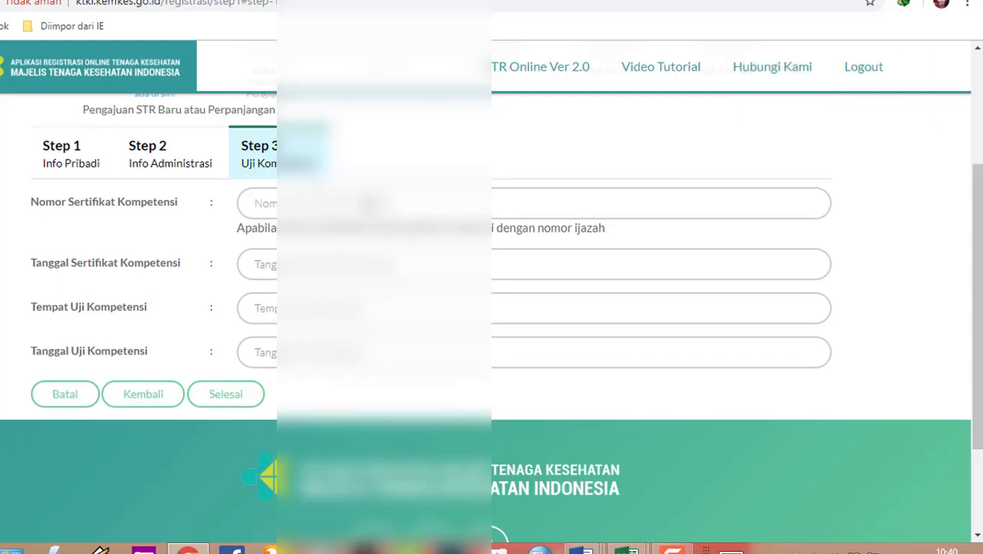
left_click(369, 204)
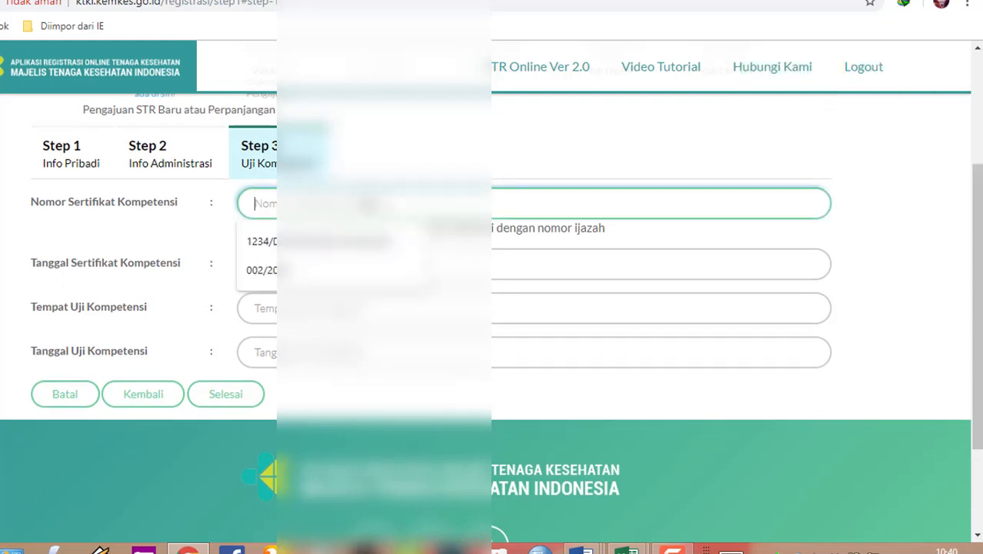
left_click(897, 211)
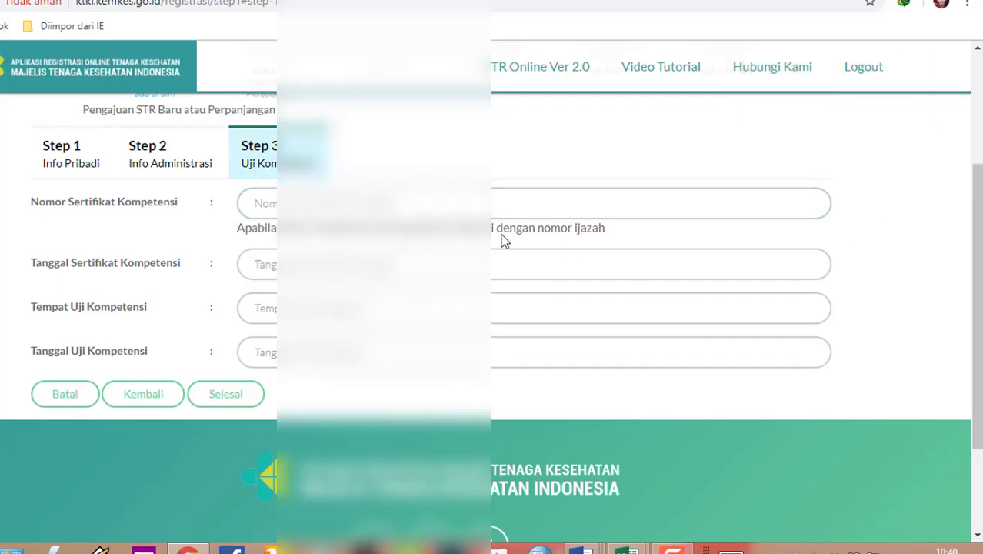
left_click(429, 200)
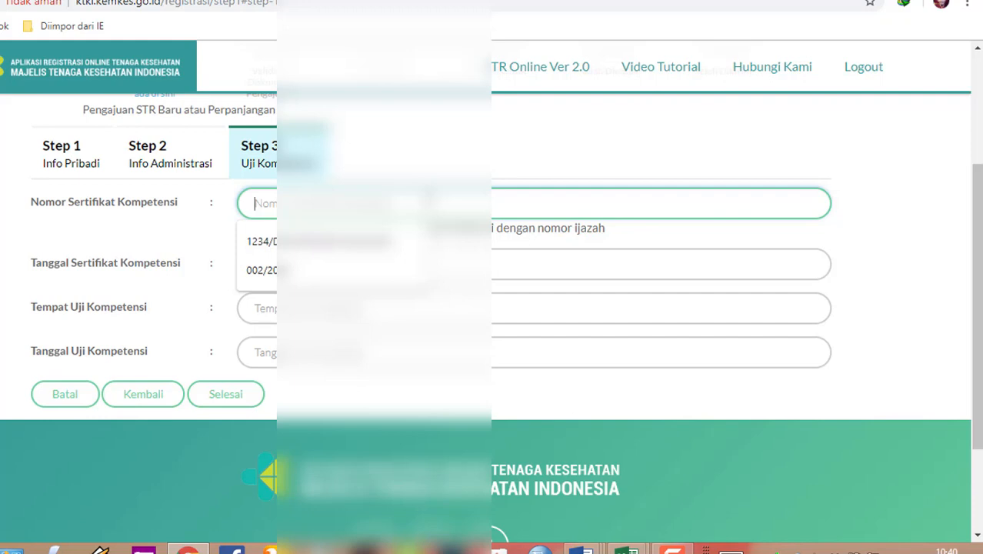
type("074/")
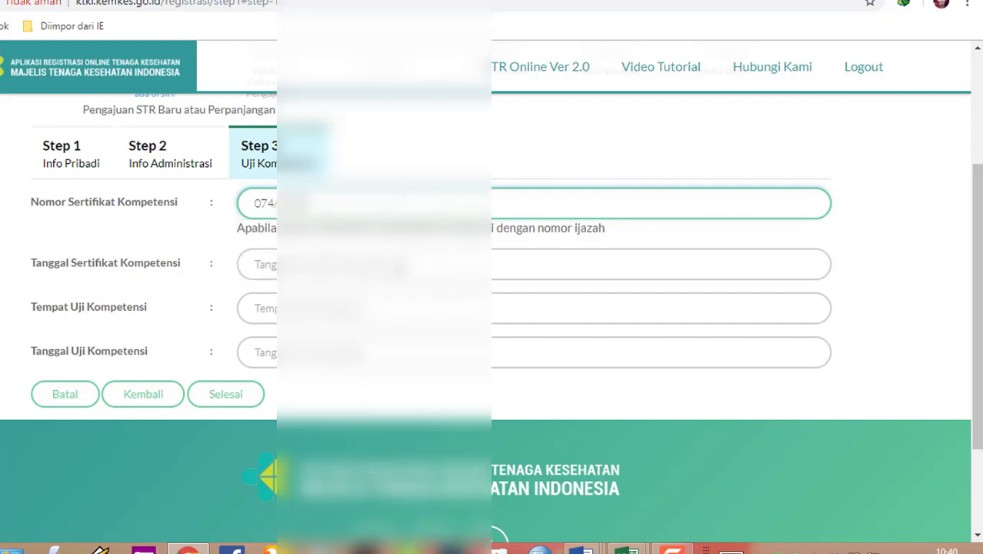
Set the certificate date to 16 Agustus 2016
left_click(400, 269)
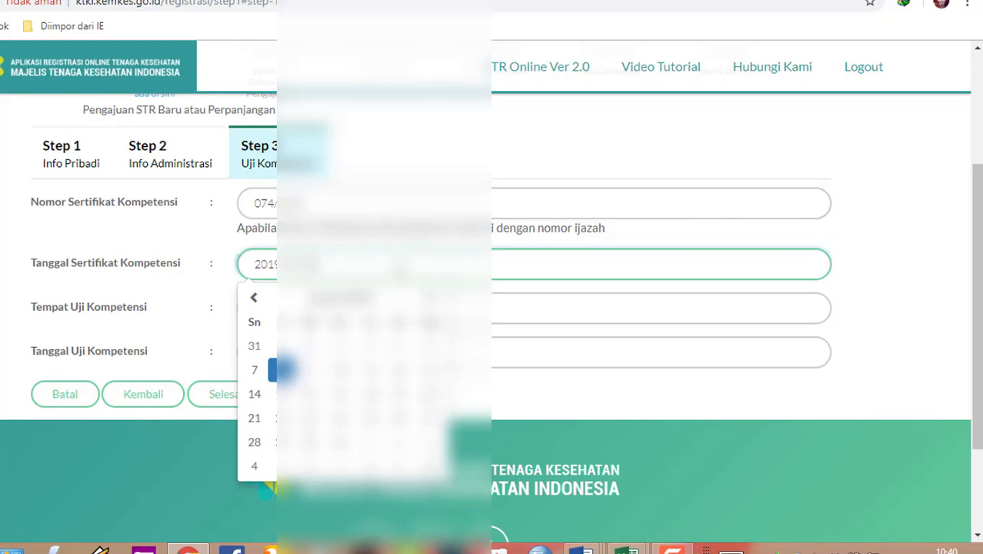
left_click(343, 297)
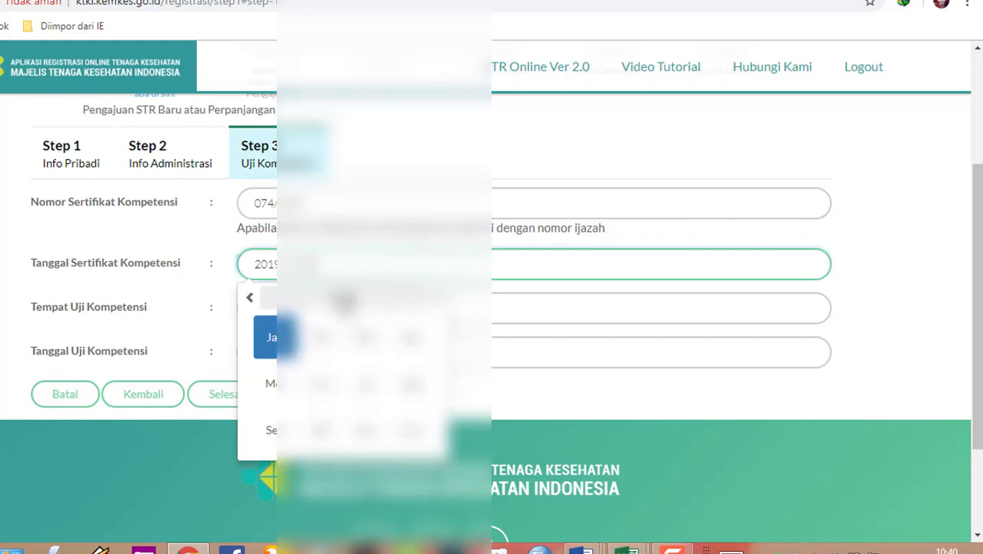
left_click(343, 299)
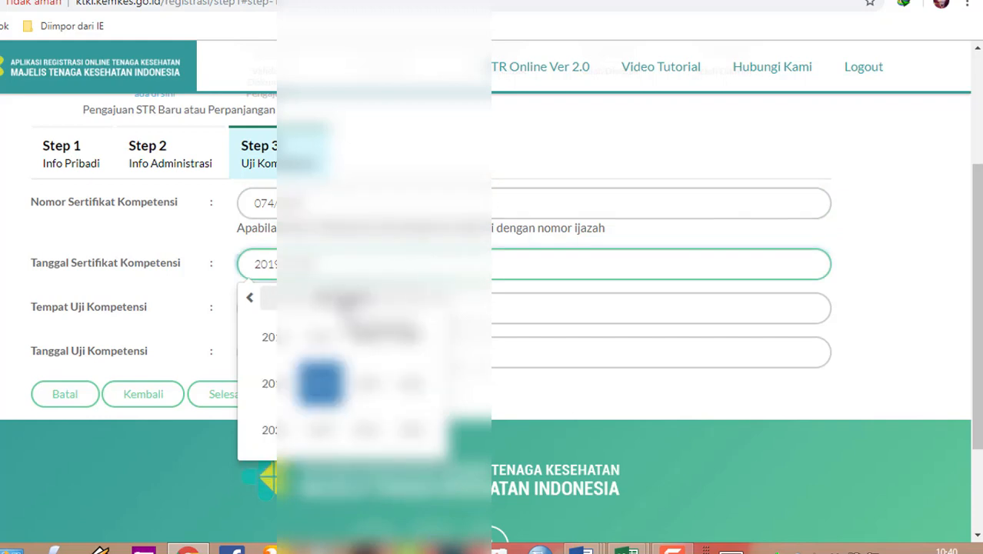
left_click(368, 337)
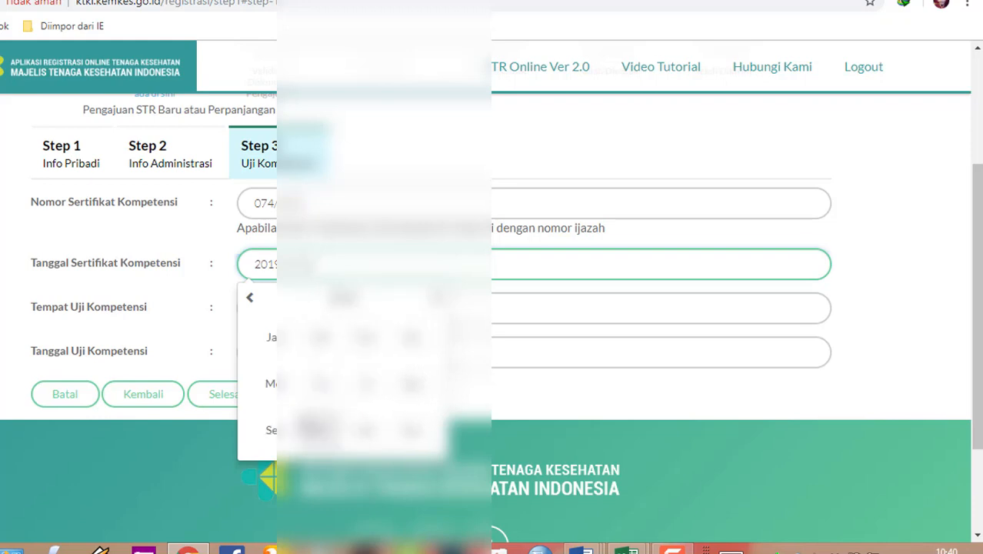
left_click(411, 385)
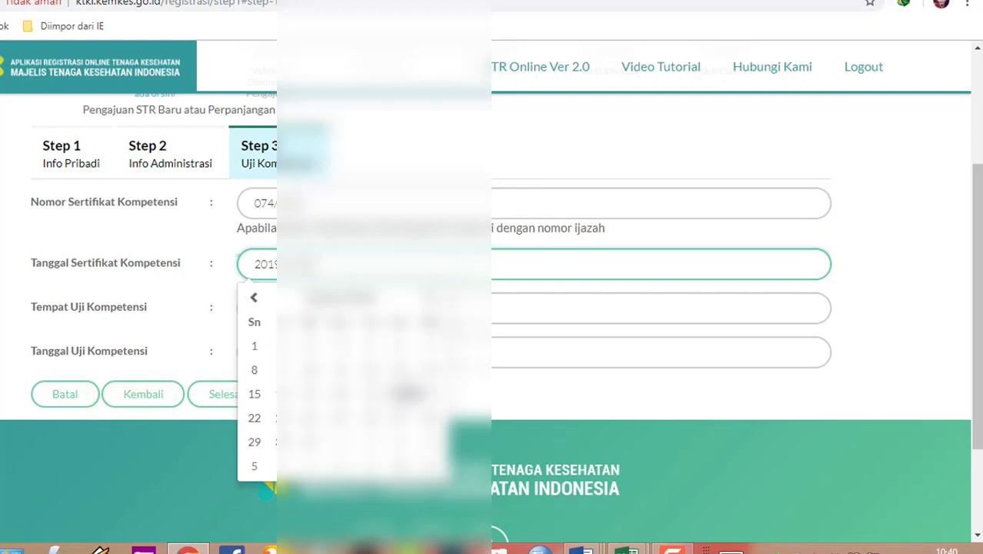
left_click(286, 398)
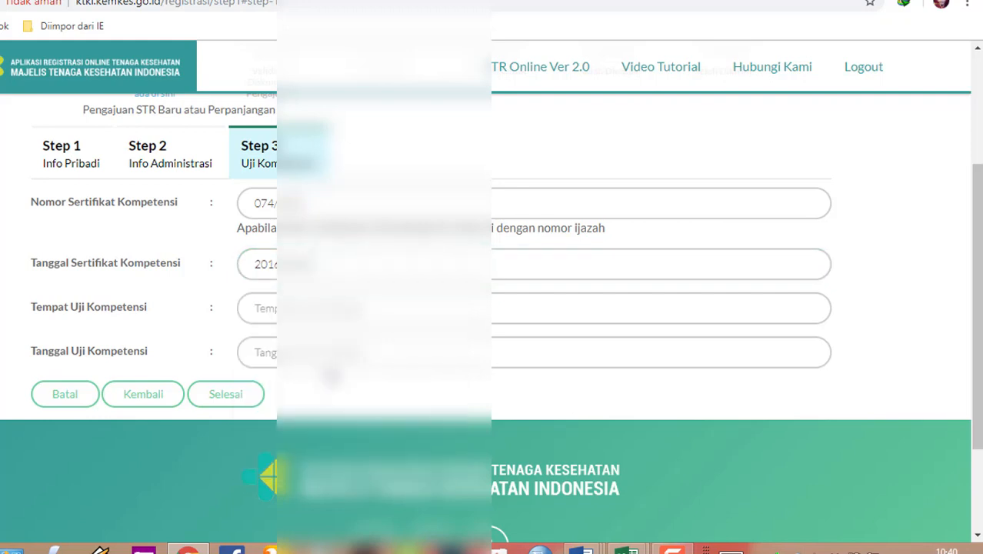
Set test location samarinda and test date 15 Agustus 2016, then submit with Selesai
left_click(338, 309)
type("sama")
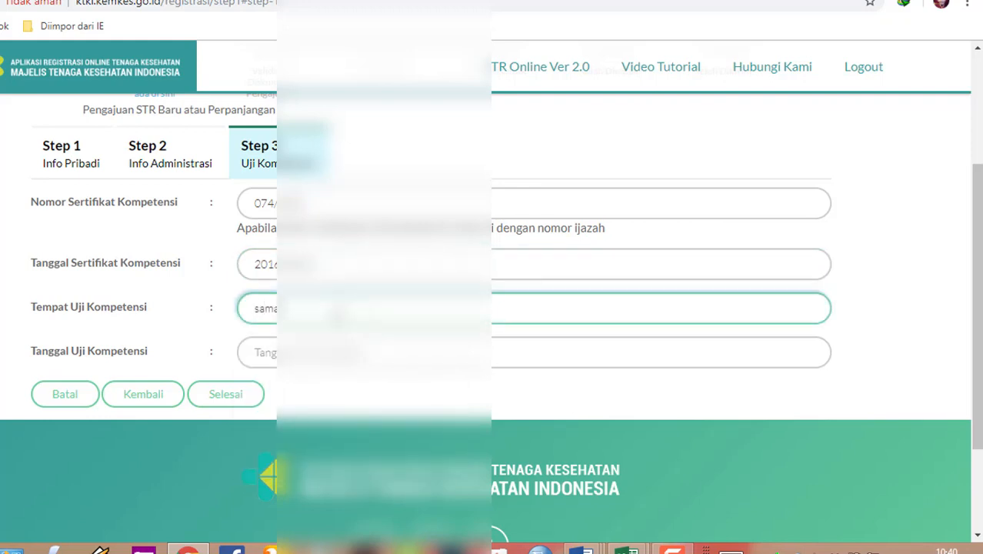
type("rinda")
left_click(327, 351)
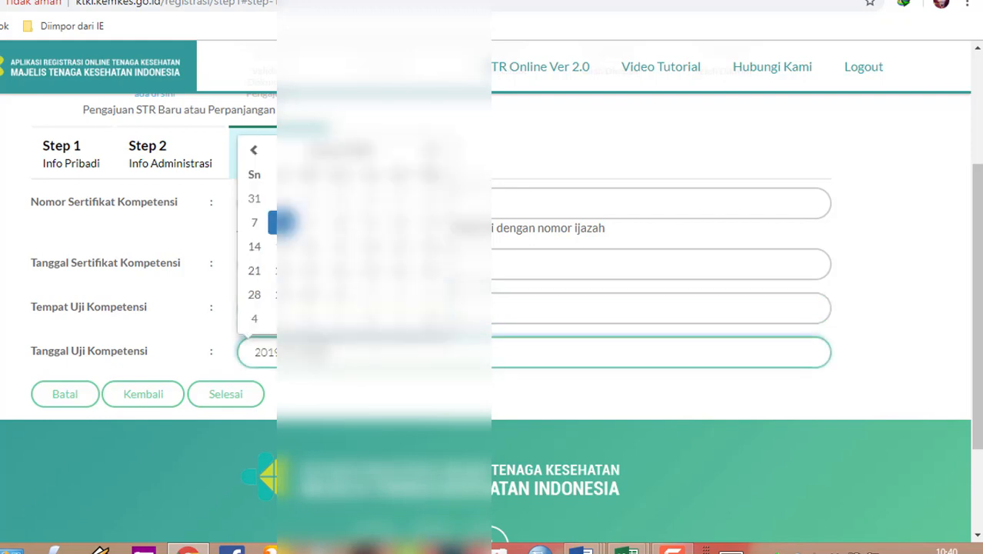
left_click(338, 151)
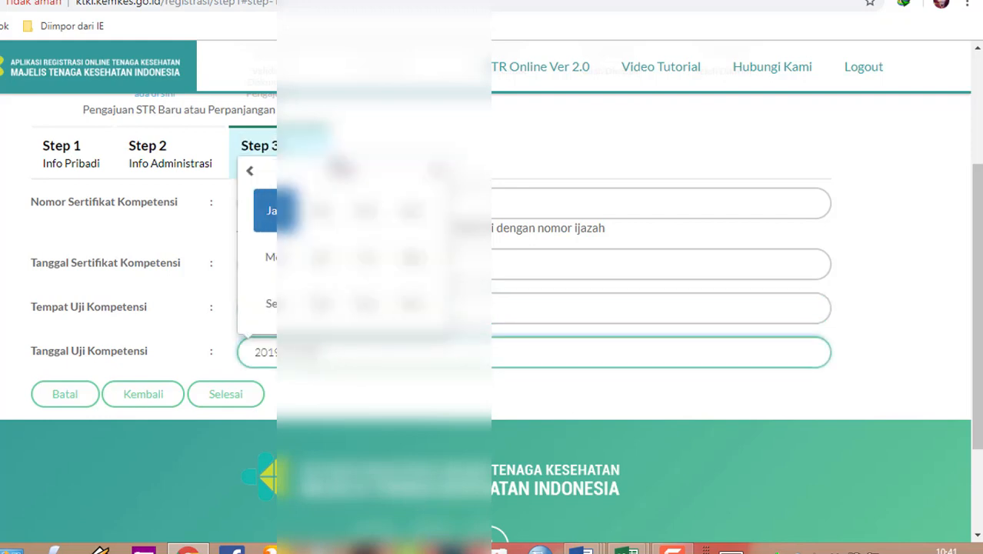
left_click(343, 170)
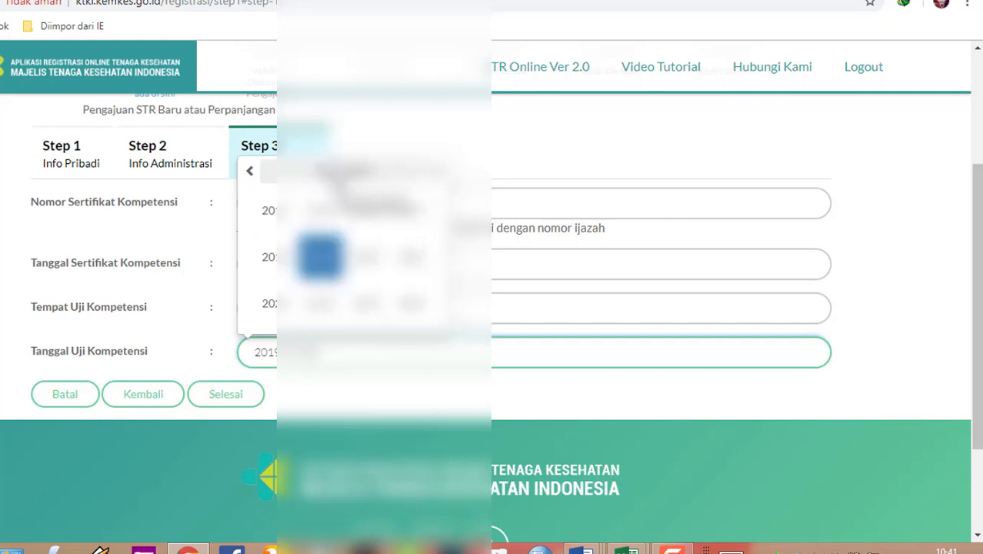
left_click(366, 209)
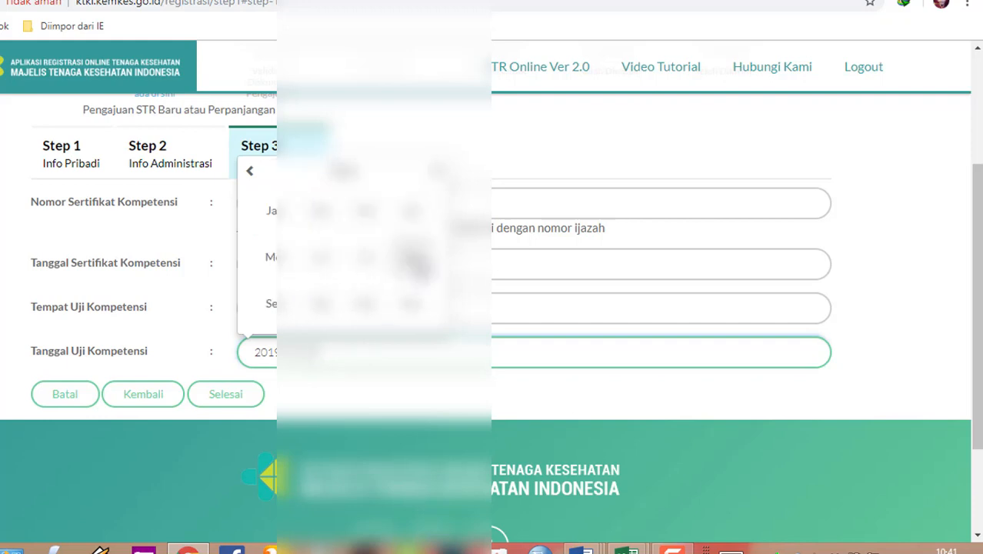
left_click(410, 256)
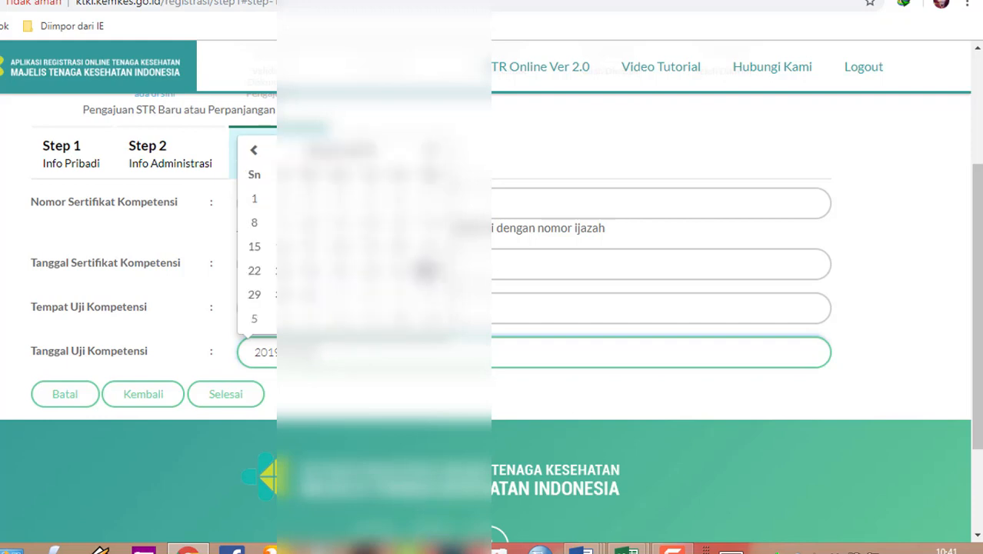
left_click(255, 248)
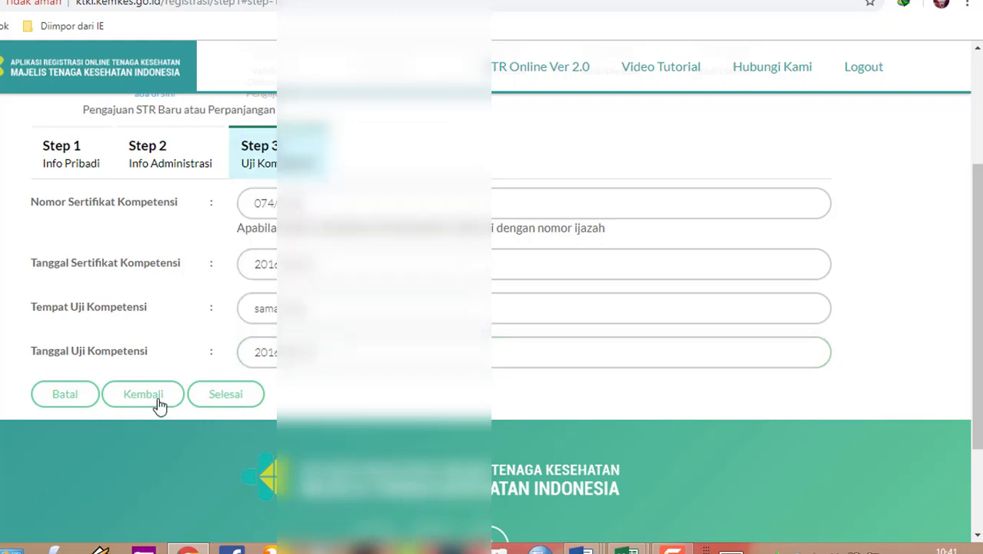
left_click(219, 399)
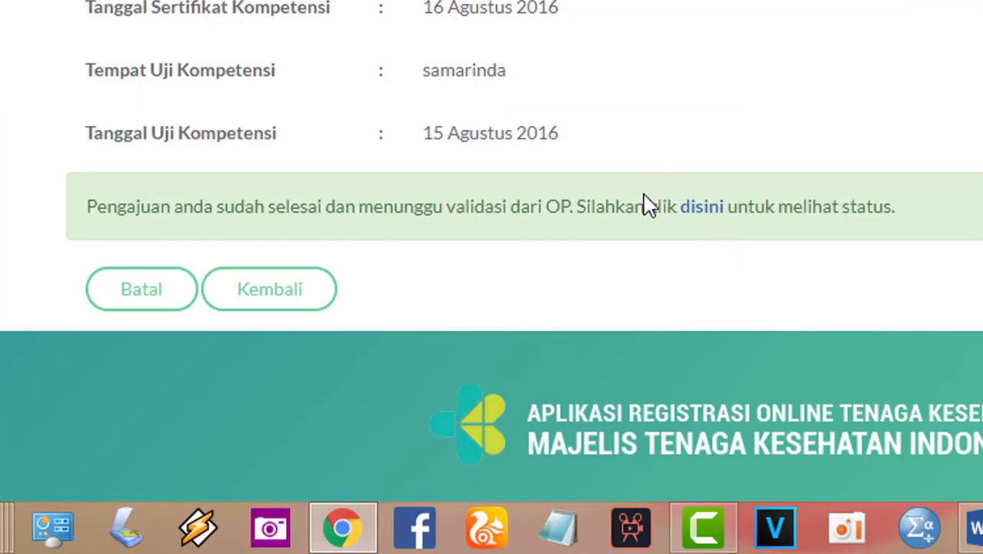
Follow the 'disini' link to view the STR application status page
left_click(703, 209)
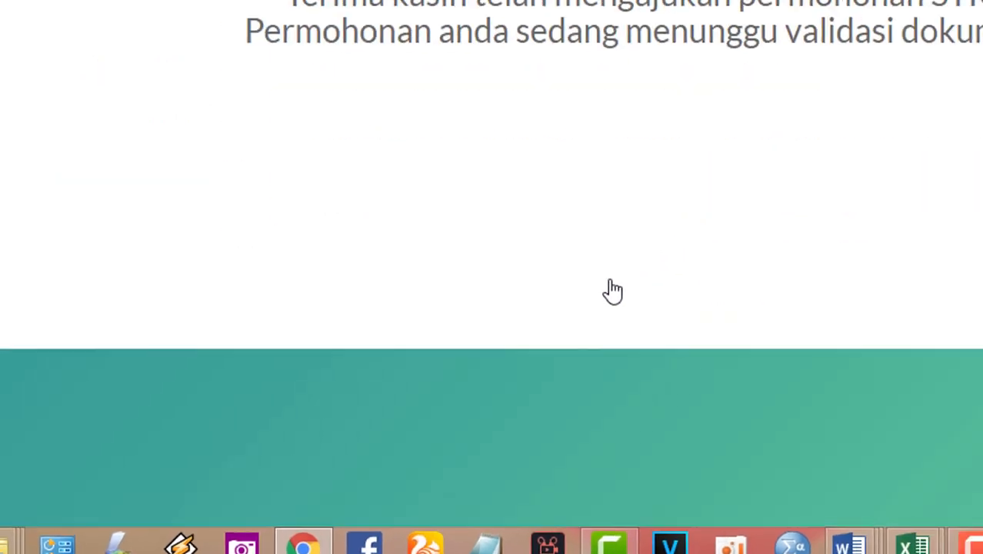